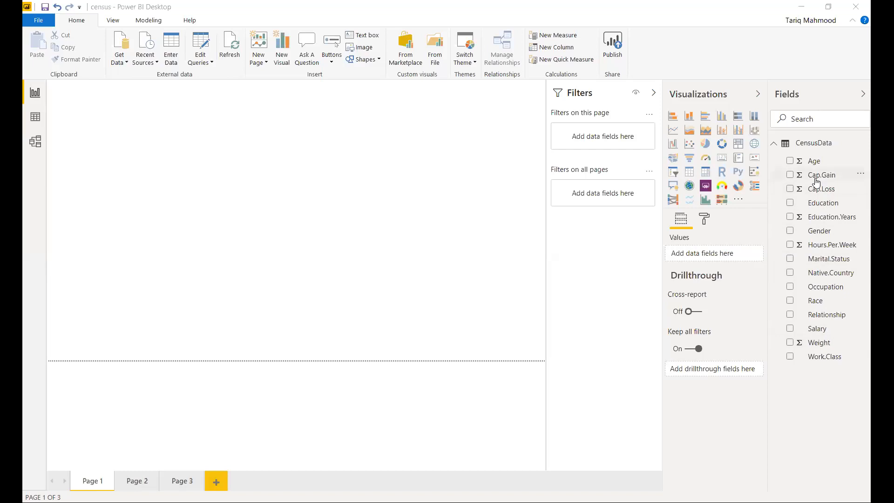
# Add a histogram visual in the page's upper-left corner and use the Age field as its values.
pyautogui.click(706, 202)
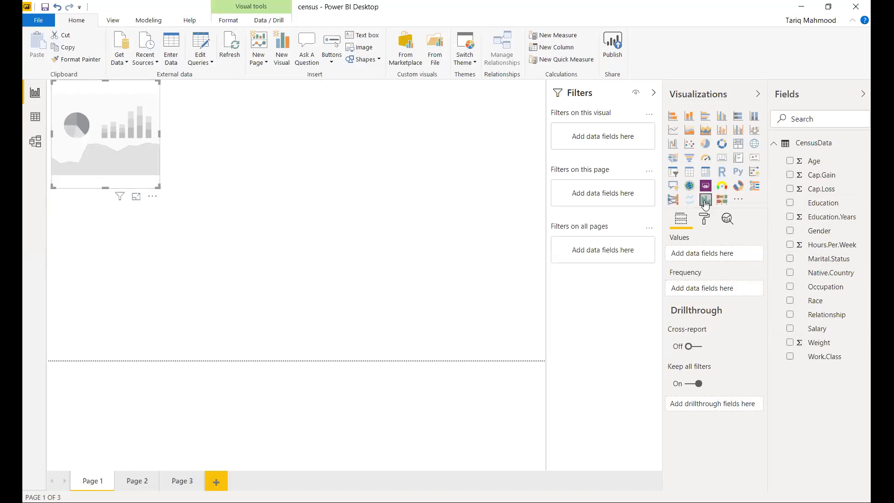
pyautogui.moveTo(132, 166)
pyautogui.mouseDown()
pyautogui.moveTo(204, 163)
pyautogui.moveTo(127, 157)
pyautogui.mouseUp()
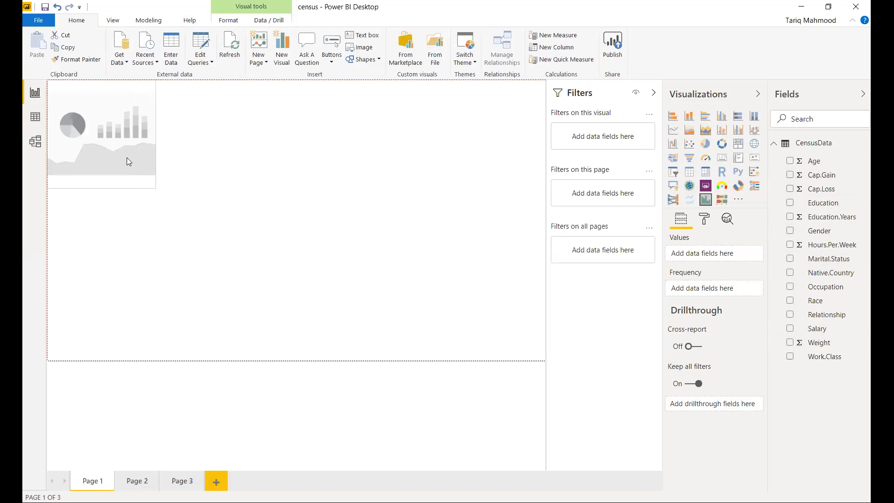
pyautogui.click(261, 215)
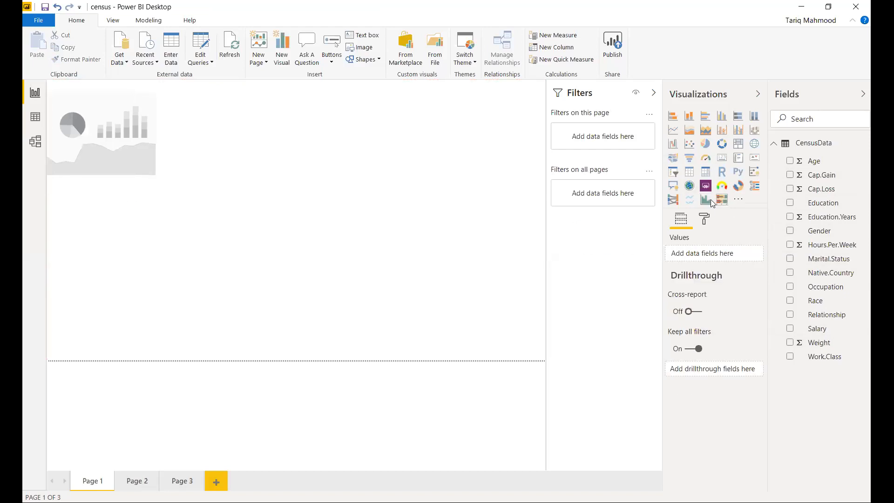
pyautogui.click(117, 150)
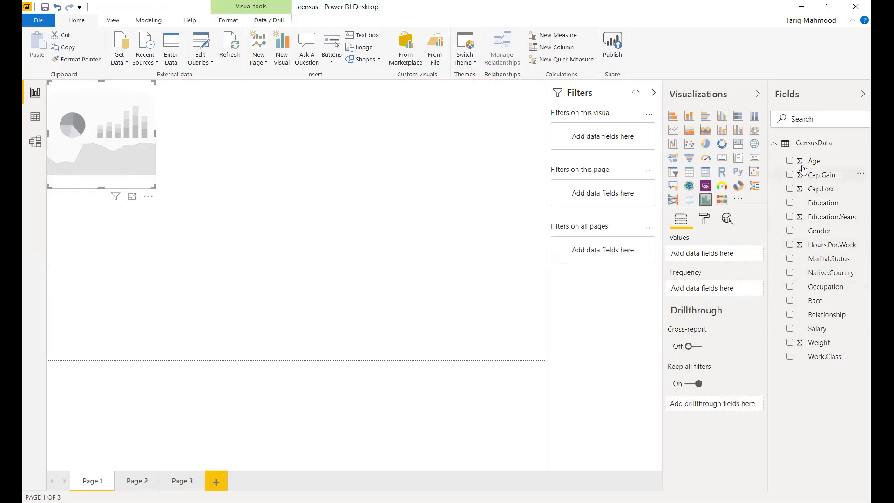
pyautogui.moveTo(811, 164); pyautogui.dragTo(716, 258)
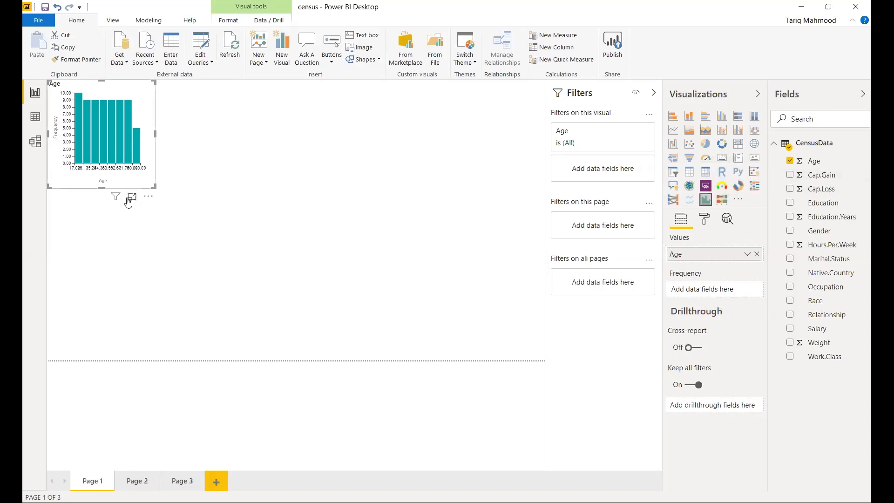
# View the Age histogram in focus mode, collapse the Filters pane, and return to the report.
pyautogui.moveTo(116, 199)
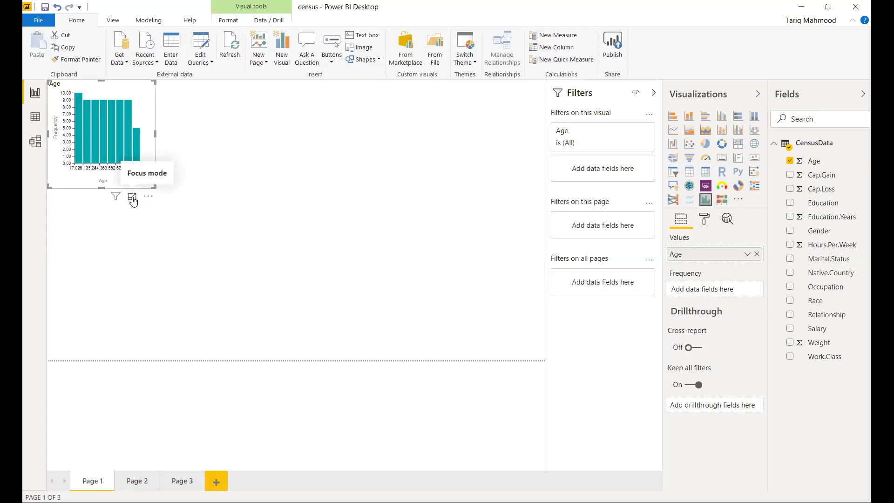
pyautogui.click(132, 199)
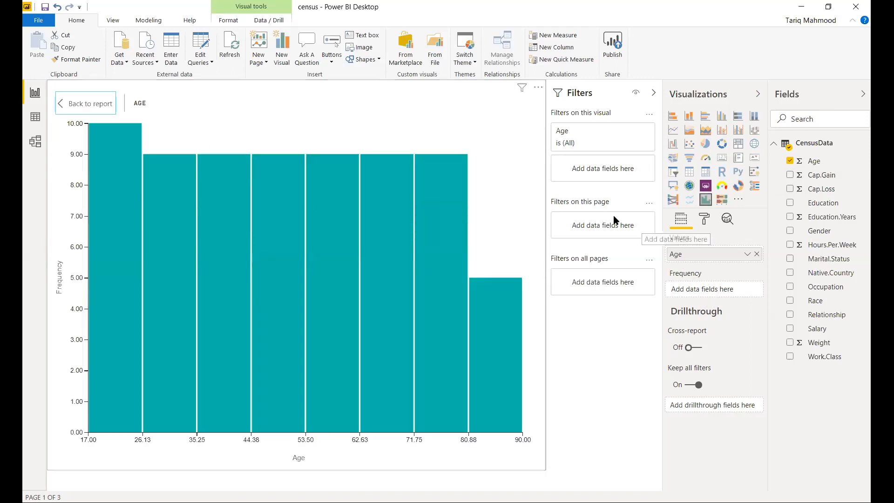
pyautogui.click(654, 96)
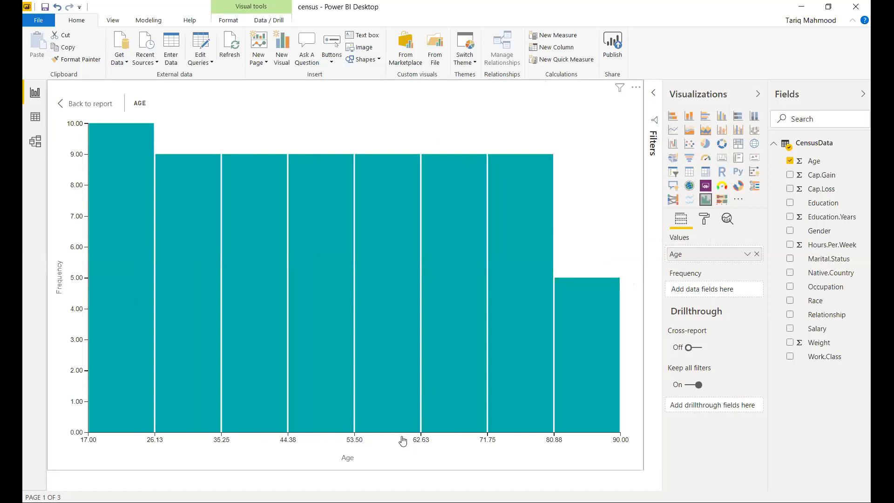
pyautogui.click(91, 104)
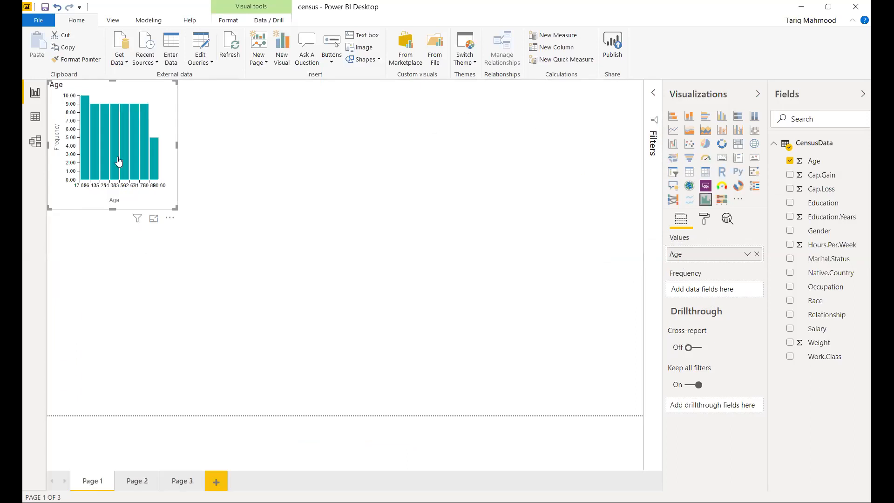
# Examine the Age histogram in focus mode along with its formatting options, including data colors, and return to the report.
pyautogui.click(153, 218)
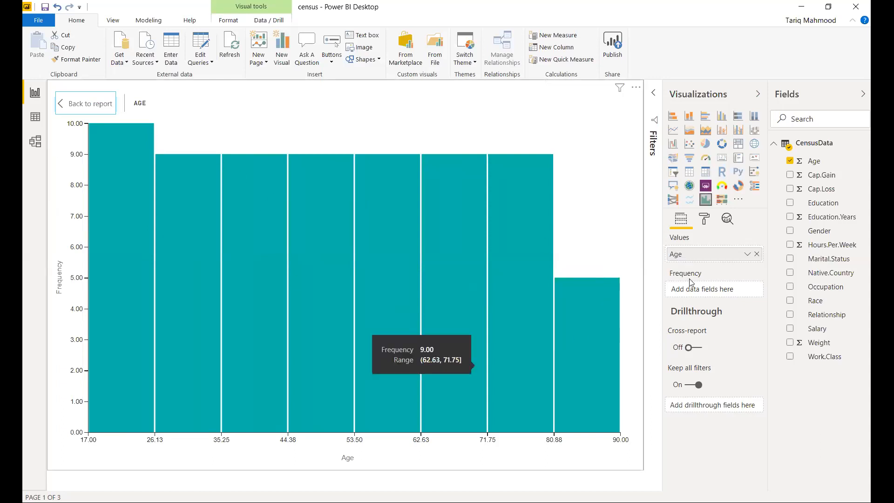
pyautogui.click(704, 226)
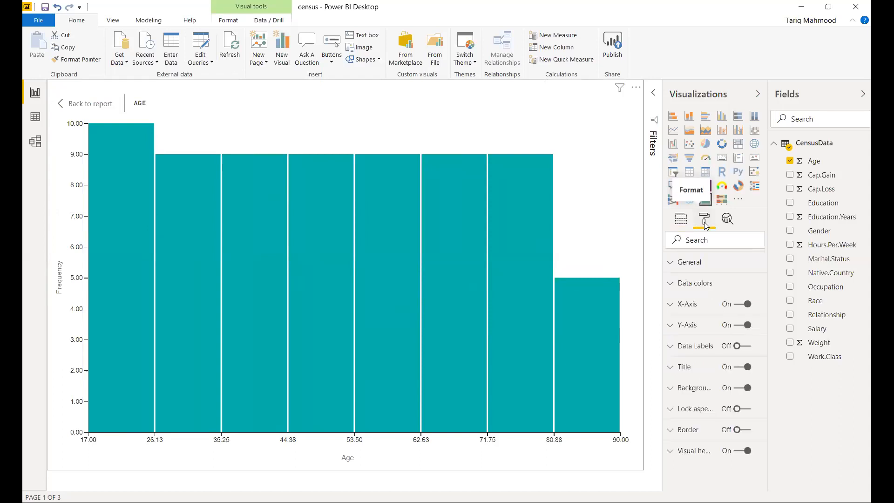
pyautogui.click(726, 220)
pyautogui.click(706, 224)
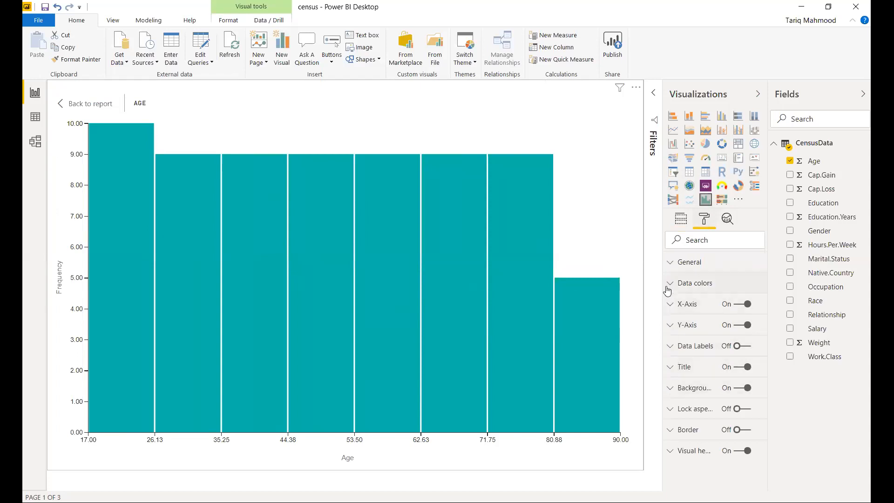
pyautogui.click(669, 284)
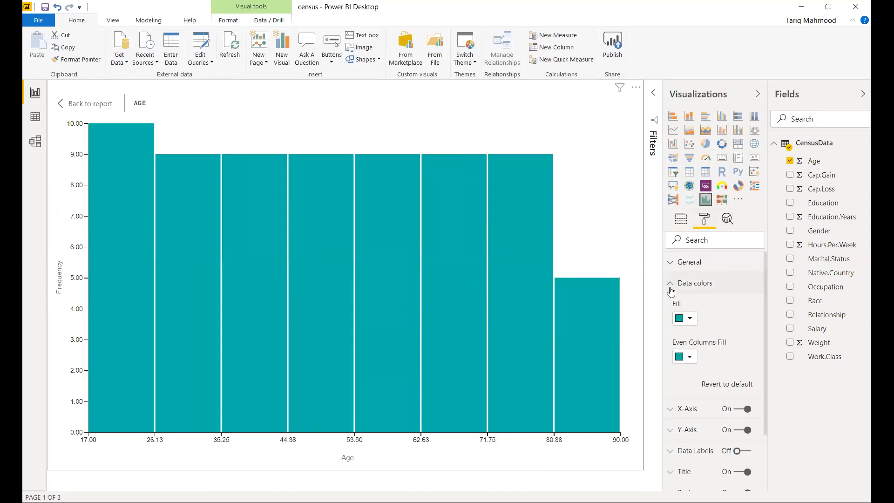
pyautogui.click(671, 286)
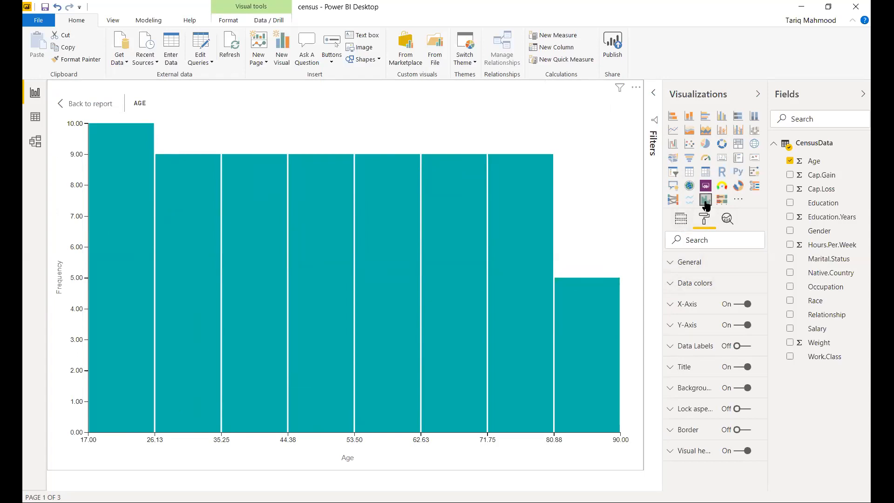
pyautogui.moveTo(625, 94)
pyautogui.click(88, 112)
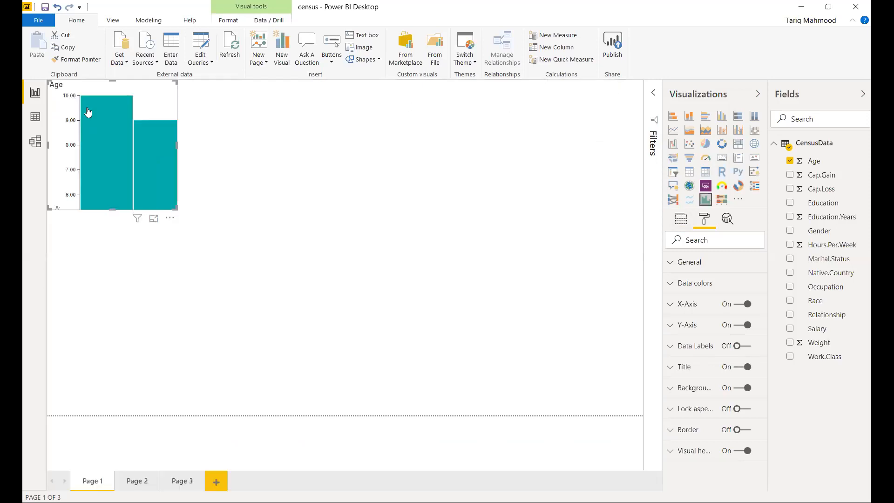
pyautogui.click(240, 180)
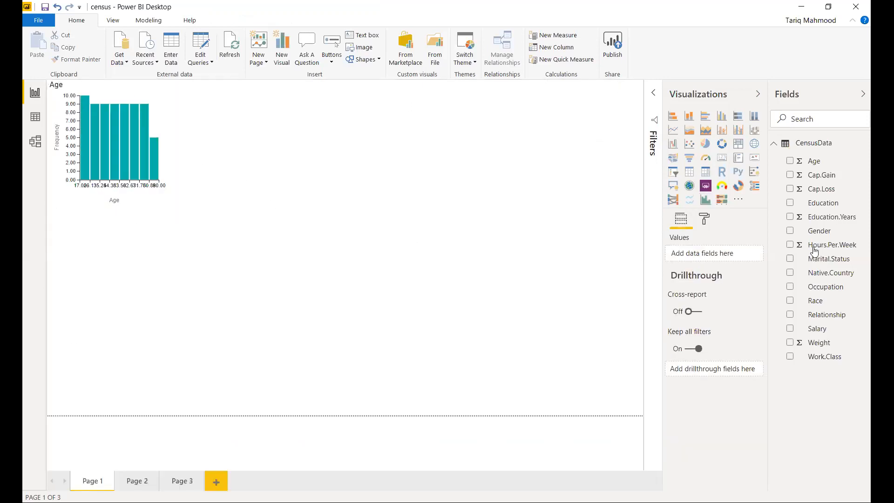
# Add a histogram of Education.Years below the Age histogram and view it in focus mode before returning to the report.
pyautogui.click(706, 202)
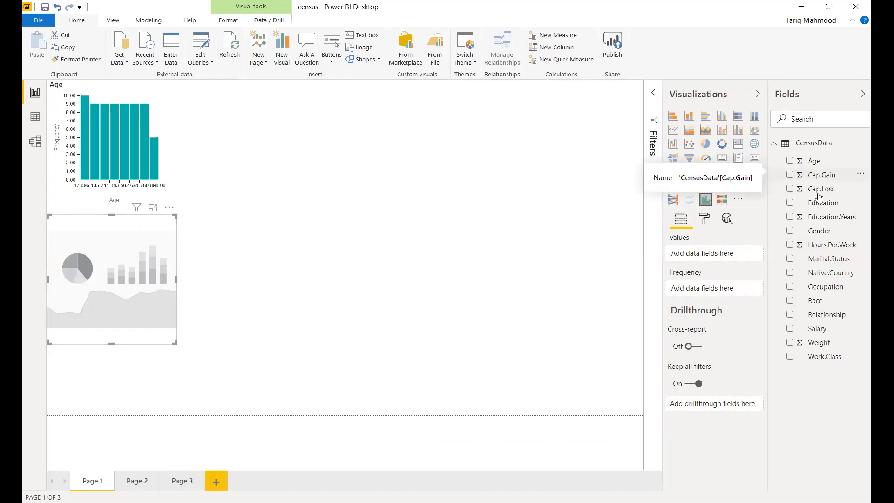
pyautogui.moveTo(828, 224); pyautogui.dragTo(724, 260)
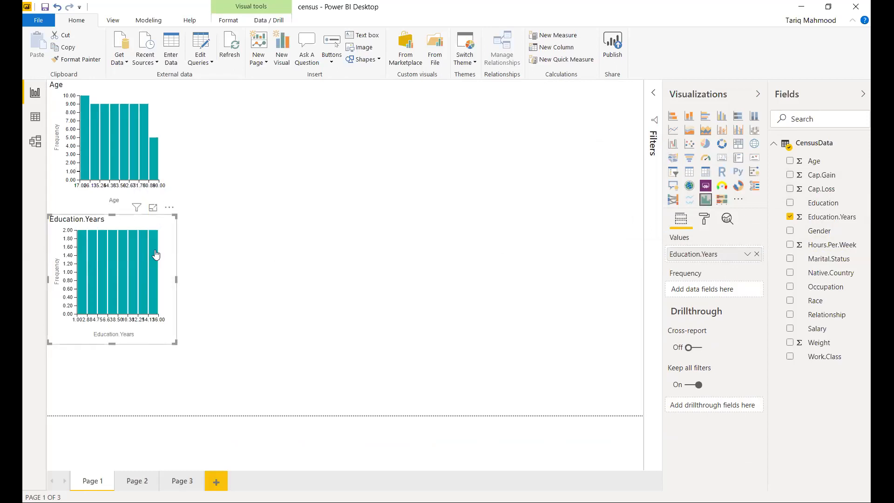
pyautogui.click(154, 206)
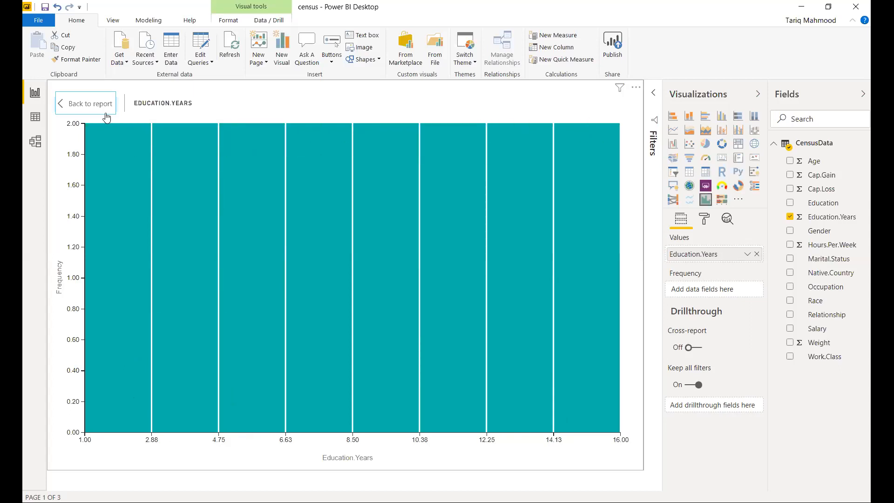
pyautogui.click(92, 111)
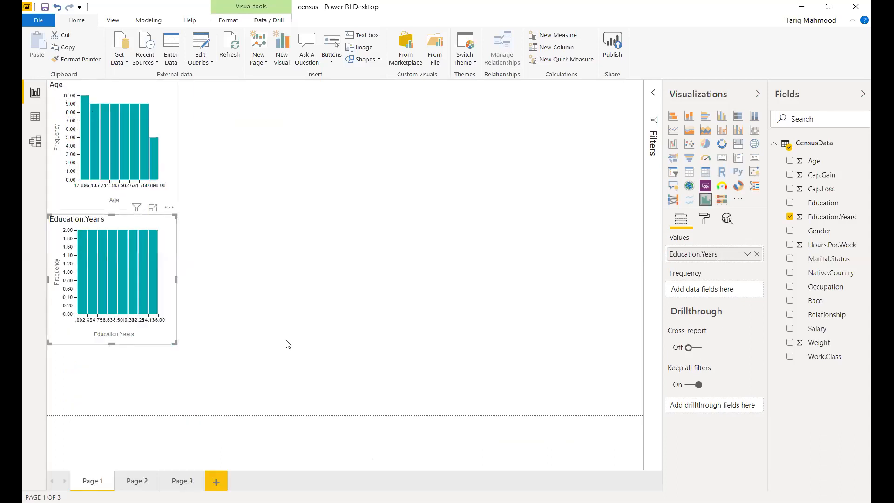
pyautogui.click(298, 349)
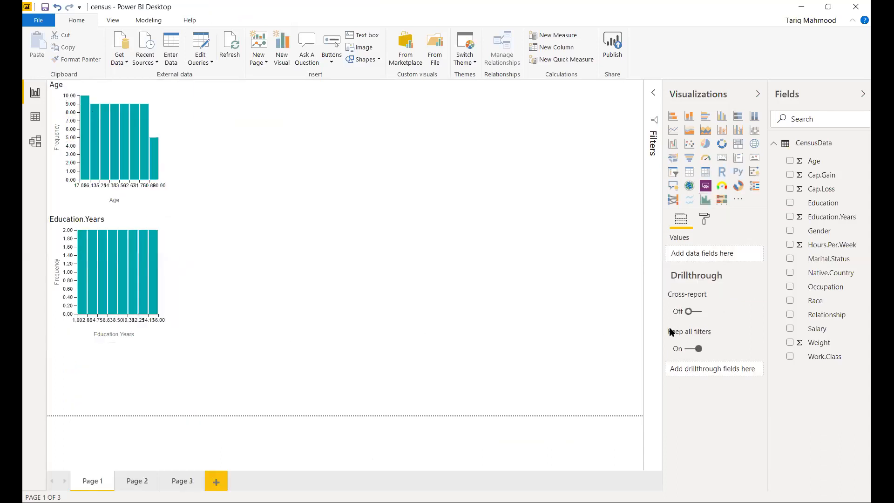
# Add a histogram of Hours.Per.Week, positioned and resized to fit directly beside the Age histogram.
pyautogui.click(705, 200)
pyautogui.moveTo(117, 377); pyautogui.dragTo(254, 113)
pyautogui.moveTo(318, 167); pyautogui.dragTo(320, 183)
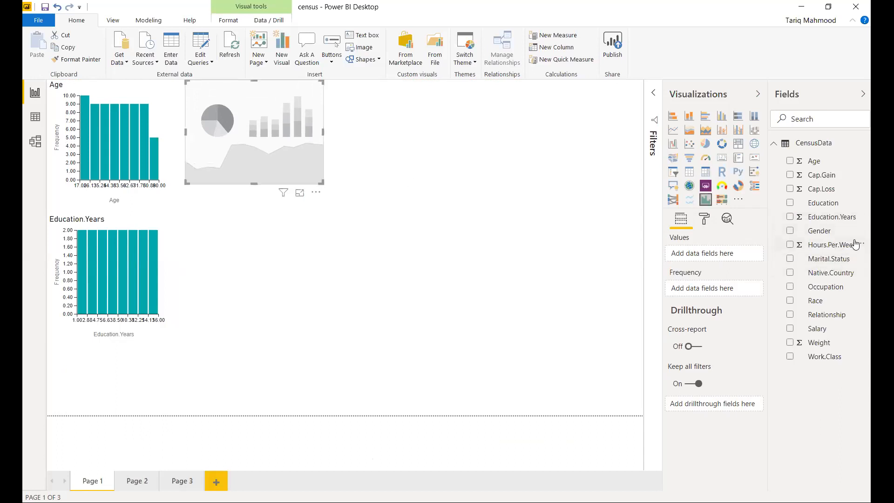
pyautogui.moveTo(846, 245); pyautogui.dragTo(727, 258)
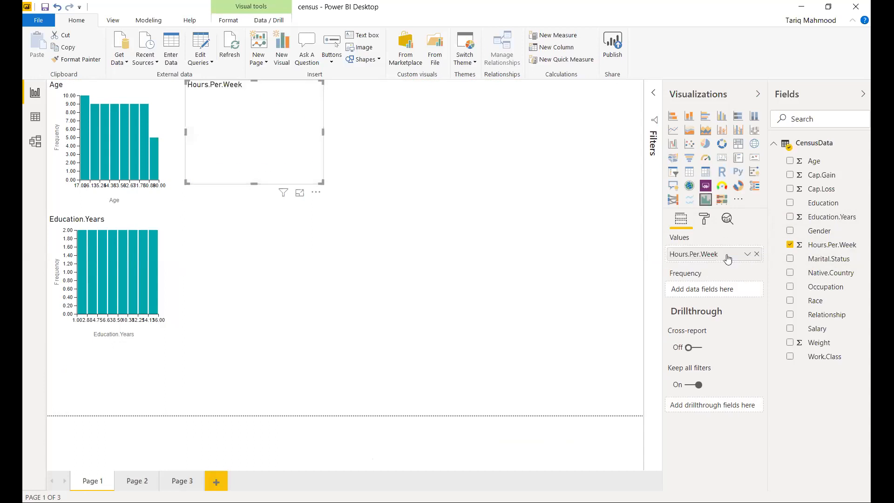
# Examine the Hours.Per.Week histogram in focus mode, return to the report, and deselect the visual.
pyautogui.click(300, 193)
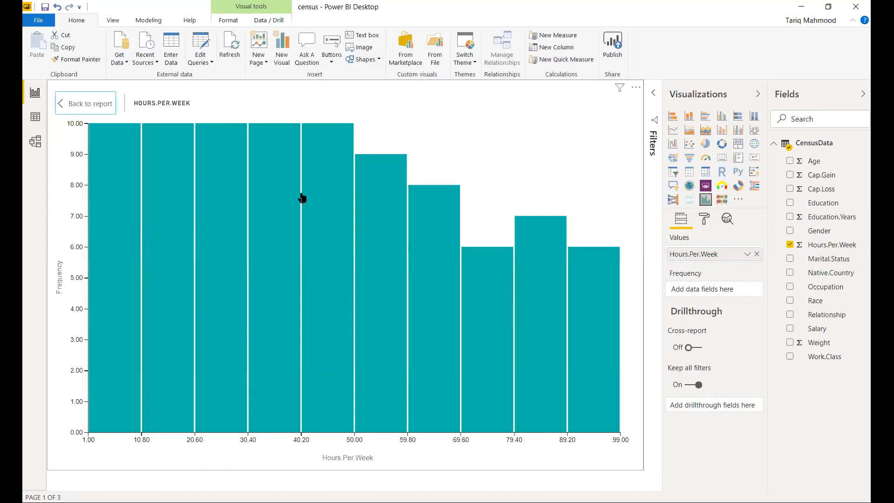
pyautogui.moveTo(554, 351)
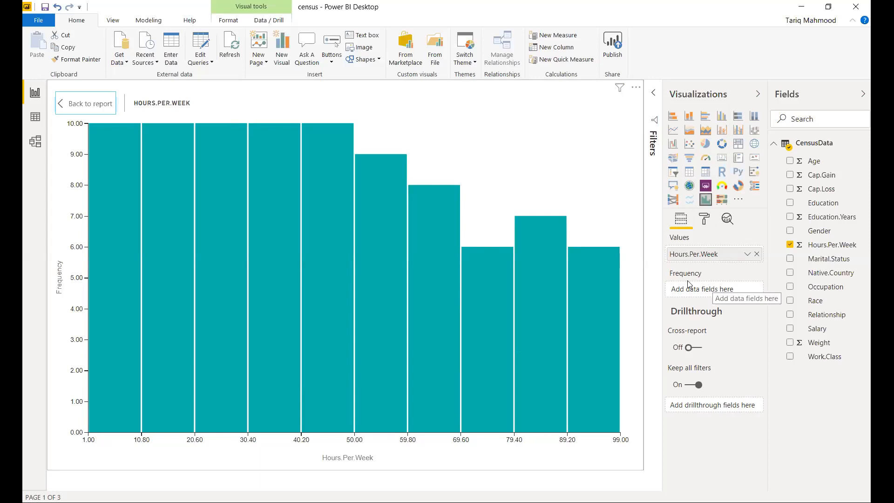
pyautogui.click(91, 103)
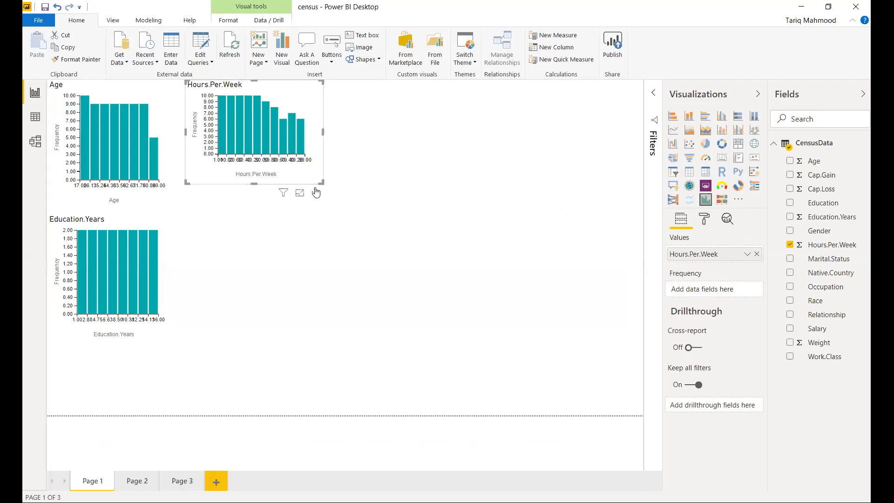
pyautogui.click(466, 210)
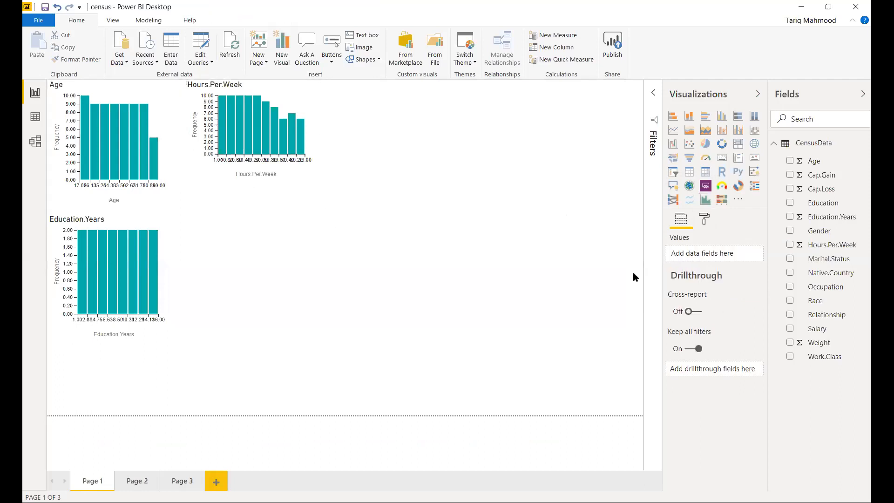
# Add a histogram of Weight, positioned and resized below the Hours.Per.Week histogram and beside the Education.Years one.
pyautogui.click(706, 200)
pyautogui.moveTo(140, 380); pyautogui.dragTo(291, 247)
pyautogui.moveTo(326, 288); pyautogui.dragTo(330, 324)
pyautogui.click(332, 305)
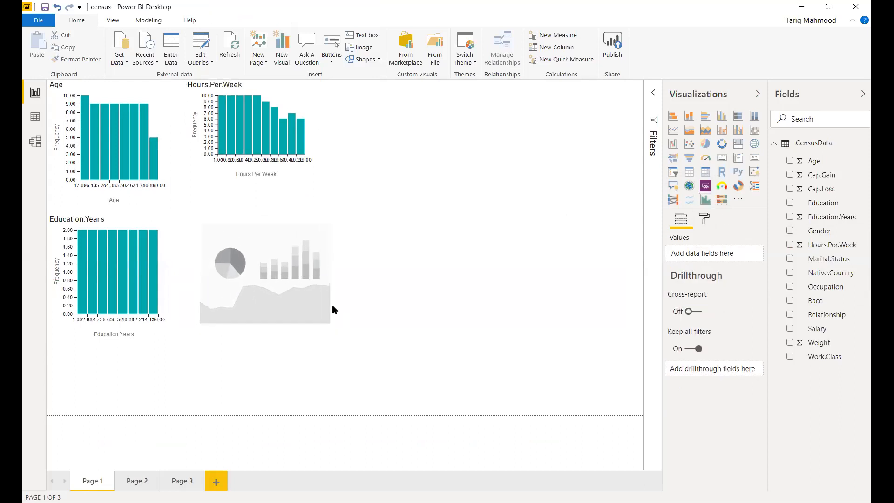
pyautogui.click(299, 304)
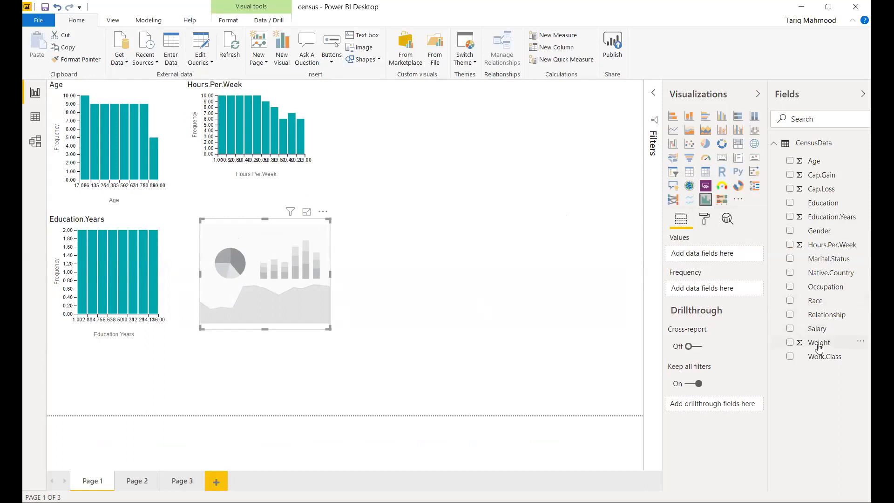
pyautogui.moveTo(819, 347); pyautogui.dragTo(720, 264)
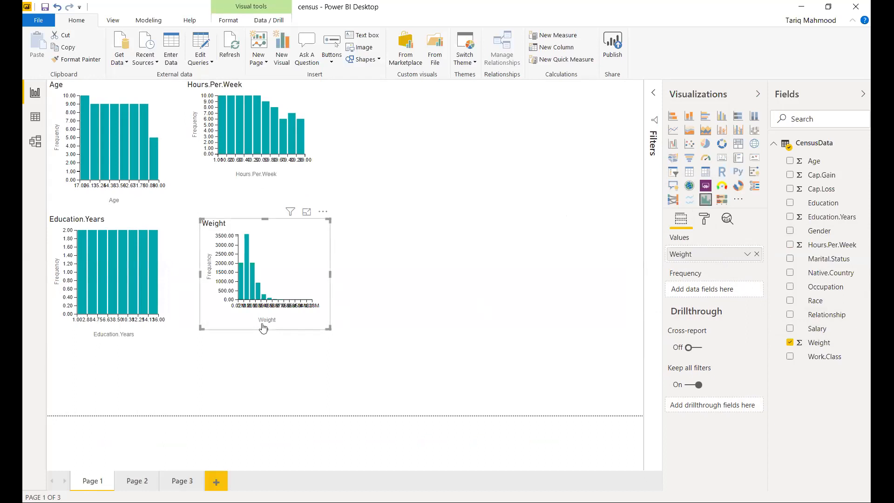
# Examine the Weight histogram in focus mode, return to the report, and deselect the visual.
pyautogui.click(310, 216)
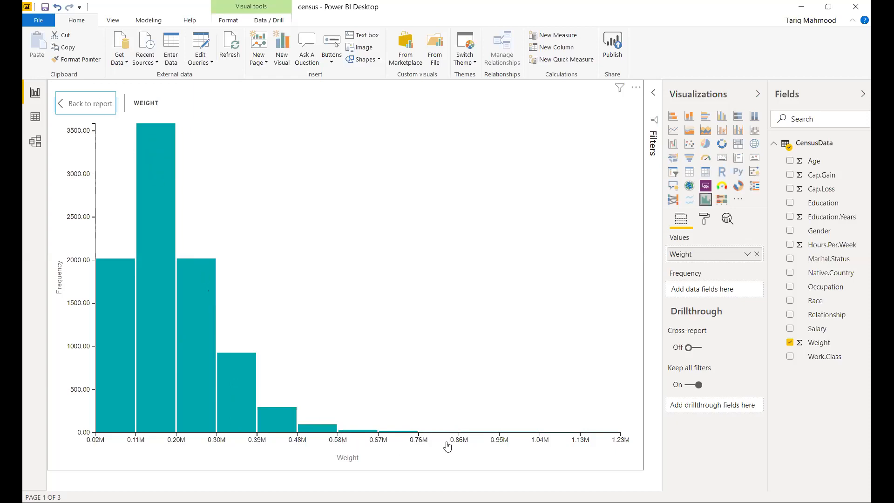
pyautogui.click(93, 104)
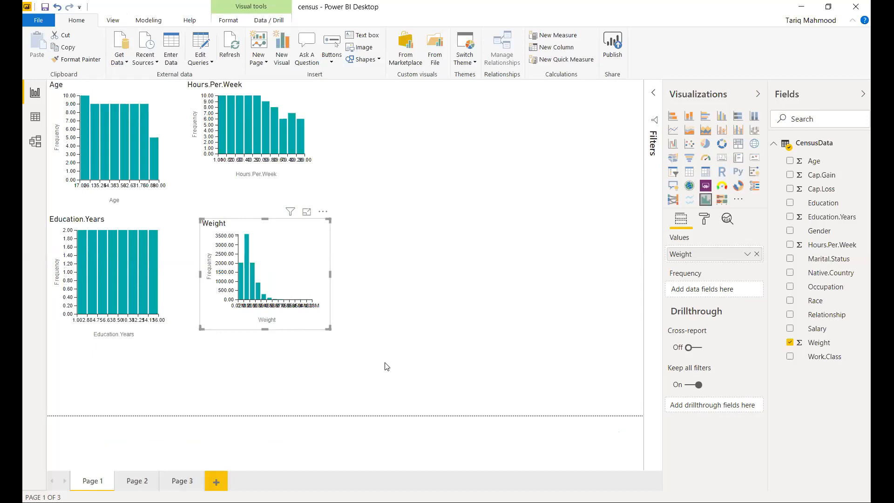
pyautogui.click(468, 195)
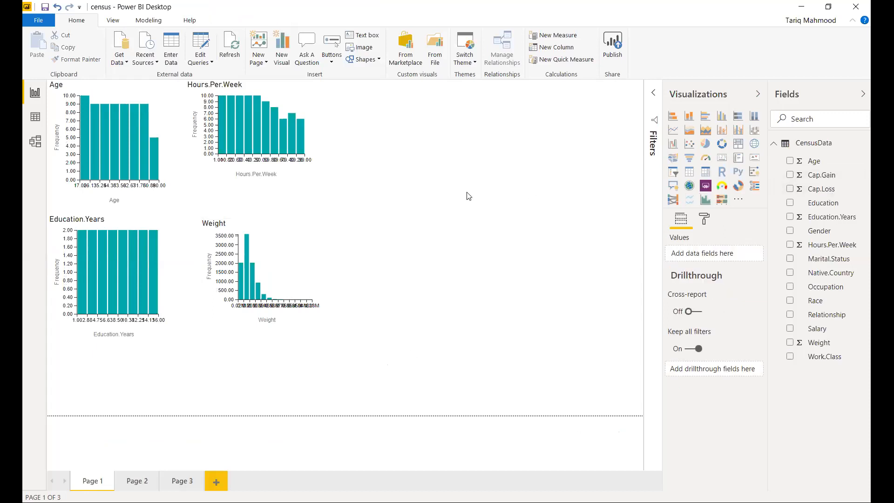
# Add a histogram of Cap.Gain beside the Hours.Per.Week histogram and enlarge the visual.
pyautogui.click(703, 186)
pyautogui.moveTo(120, 351); pyautogui.dragTo(420, 94)
pyautogui.moveTo(473, 155); pyautogui.dragTo(504, 209)
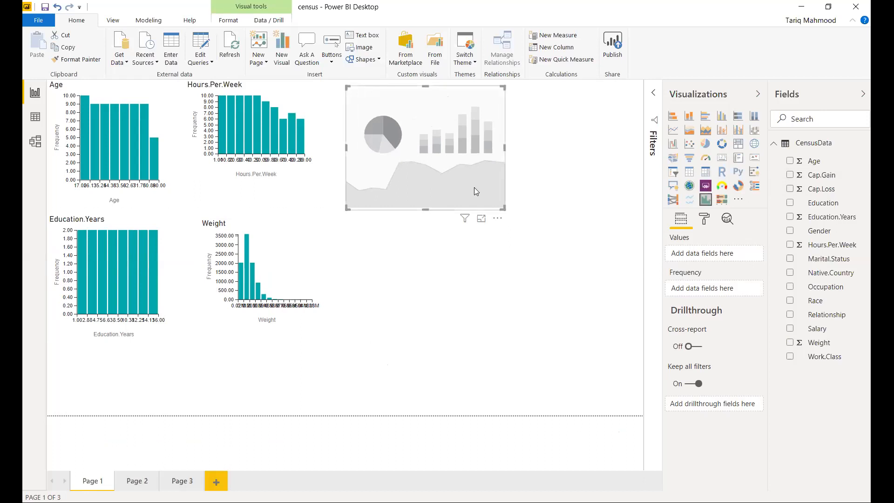
pyautogui.moveTo(761, 226); pyautogui.dragTo(725, 254)
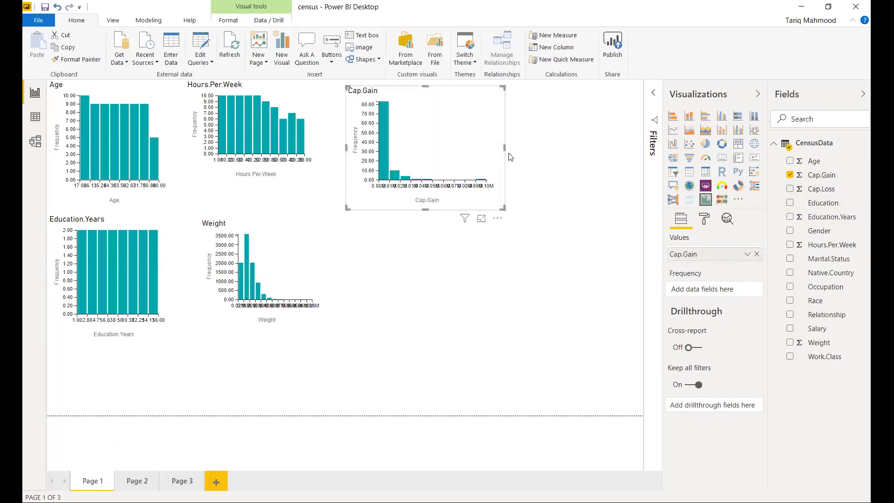
# Add a histogram of Cap.Loss below the Cap.Gain histogram and enlarge the visual.
pyautogui.click(563, 240)
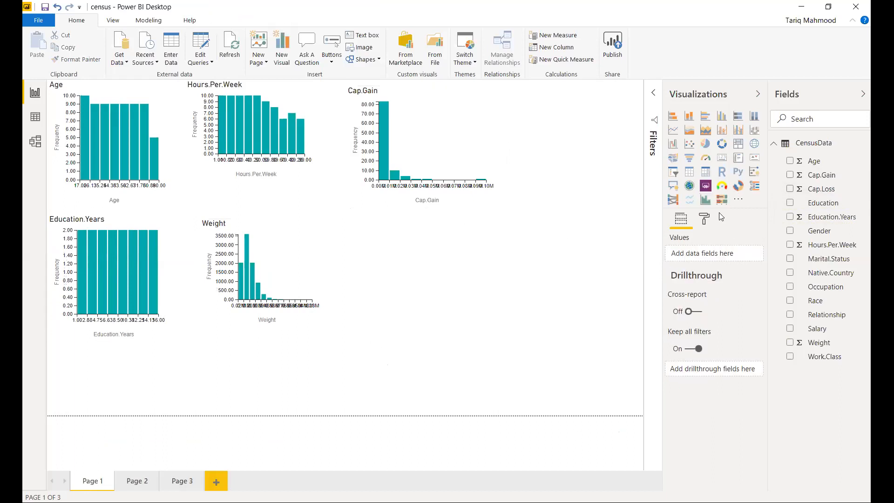
pyautogui.click(704, 201)
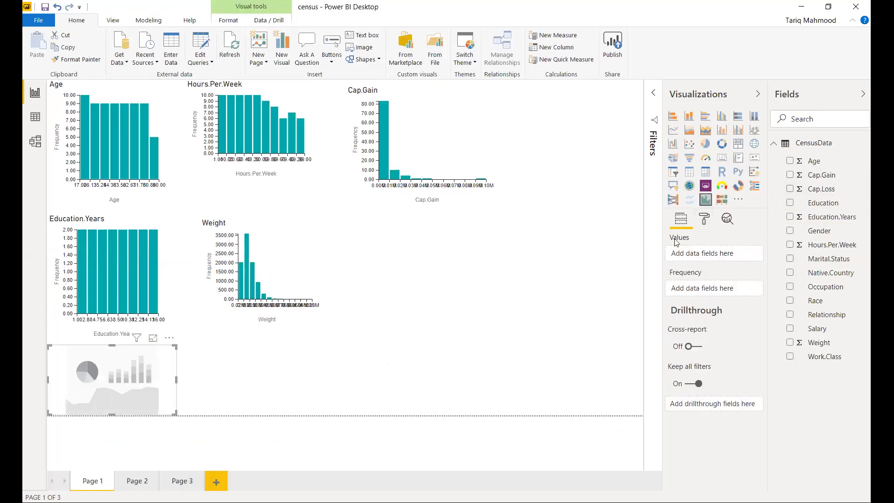
pyautogui.moveTo(129, 397); pyautogui.dragTo(446, 262)
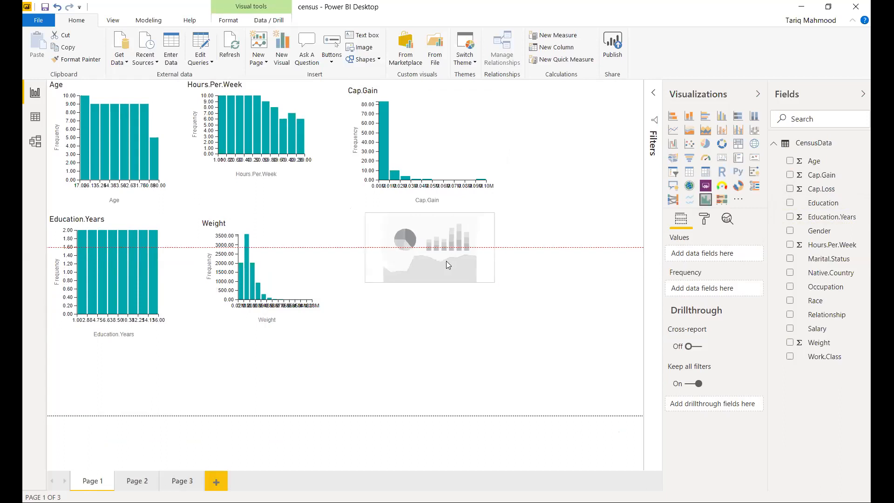
pyautogui.moveTo(495, 282); pyautogui.dragTo(547, 352)
pyautogui.moveTo(810, 209); pyautogui.dragTo(708, 254)
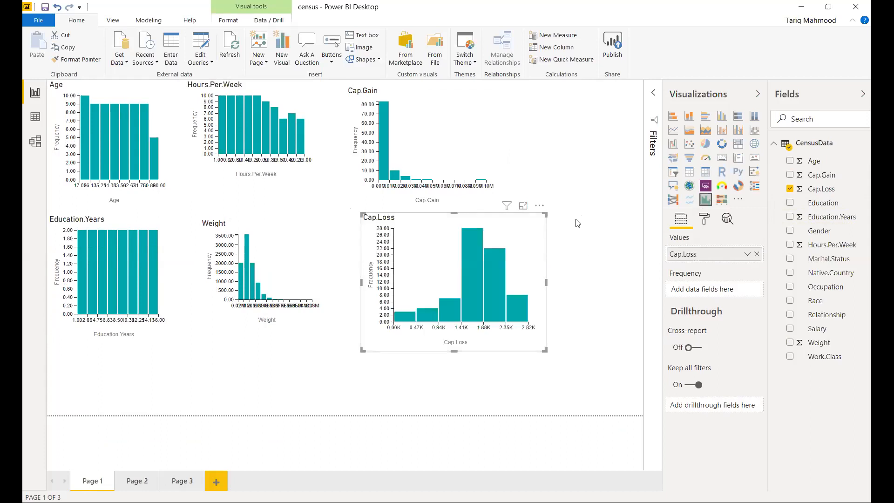
# Widen the Cap.Gain histogram so its X-axis labels have more room.
pyautogui.click(489, 160)
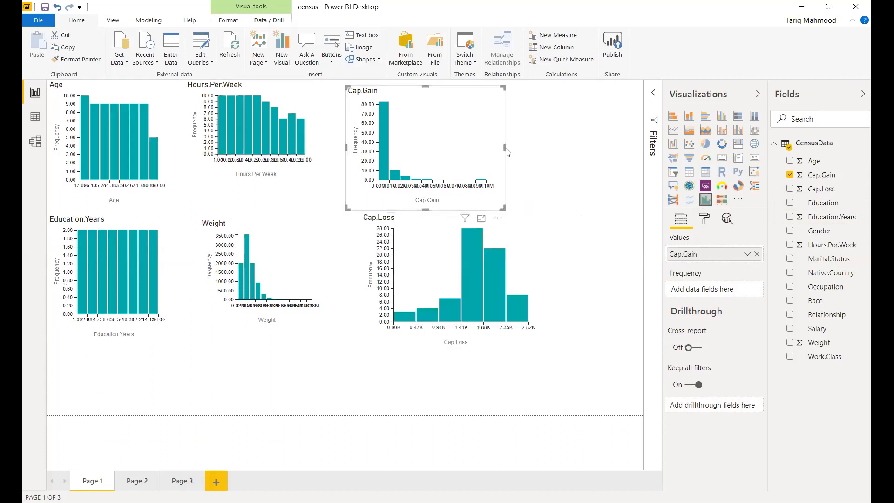
pyautogui.click(508, 152)
pyautogui.click(494, 159)
pyautogui.moveTo(505, 148); pyautogui.dragTo(560, 148)
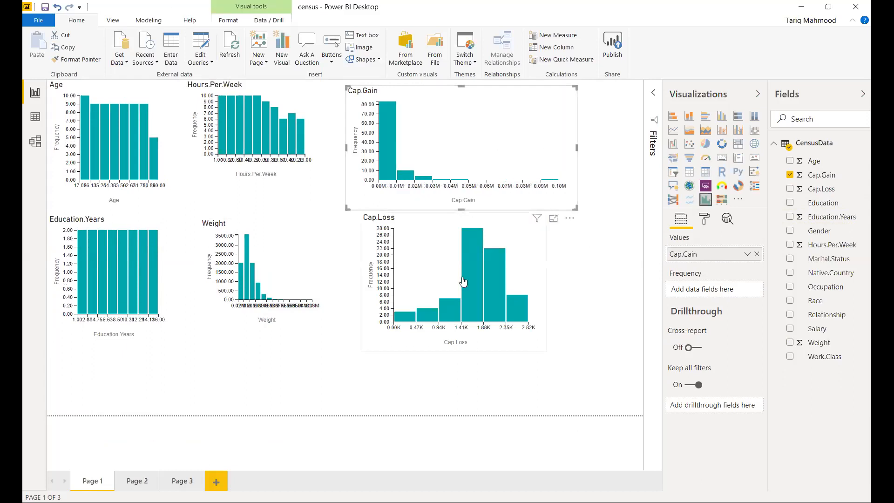
# Open the Cap.Gain histogram in focus mode.
pyautogui.click(469, 314)
pyautogui.click(535, 321)
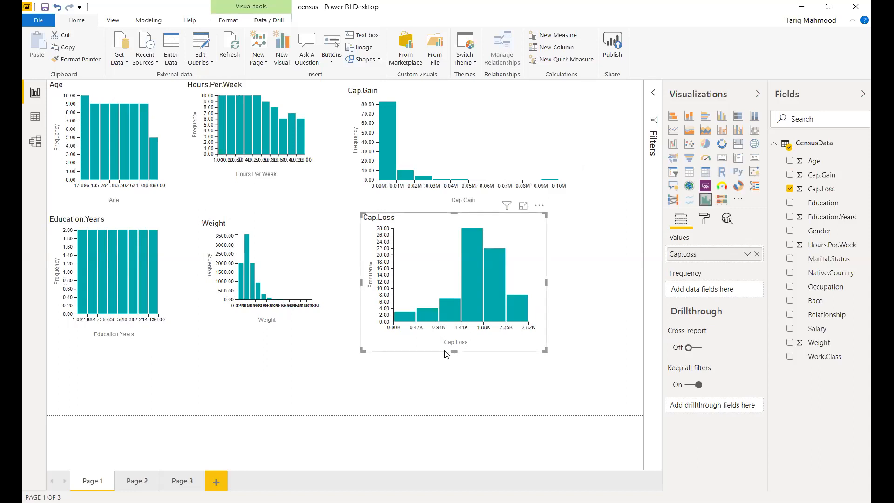
pyautogui.click(568, 250)
pyautogui.click(467, 176)
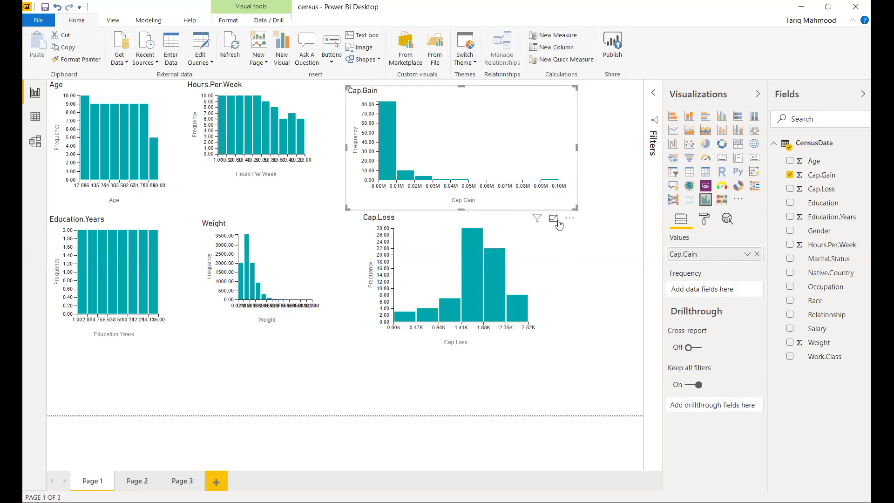
pyautogui.click(558, 219)
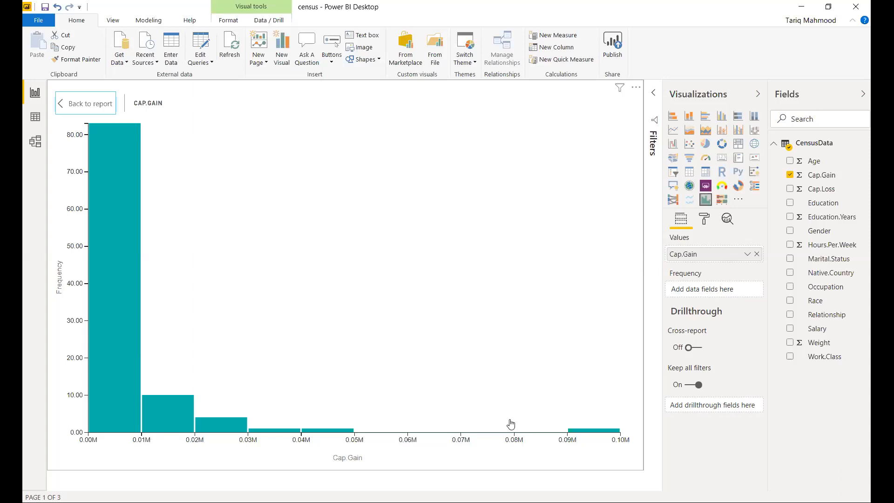
# Set the X-axis display units of the Cap.Gain histogram to Thousands, examine its first bar, and return to the report.
pyautogui.click(705, 219)
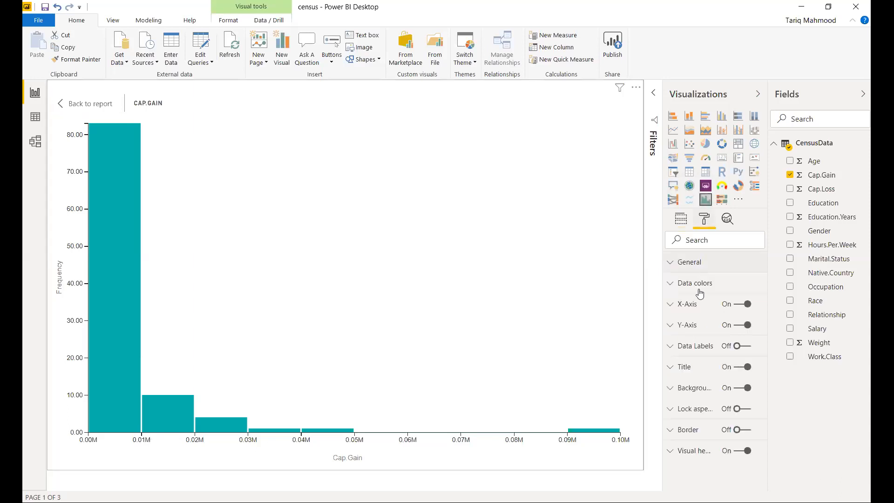
pyautogui.click(671, 305)
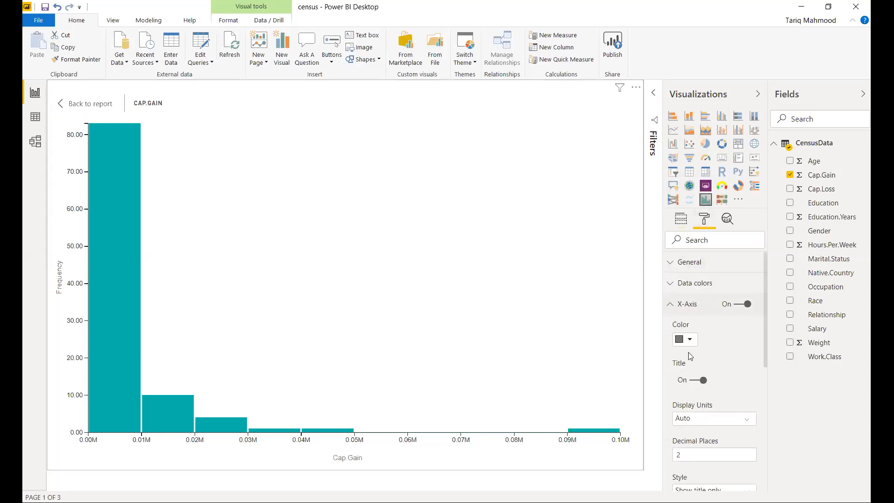
pyautogui.scroll(-3, 717, 384)
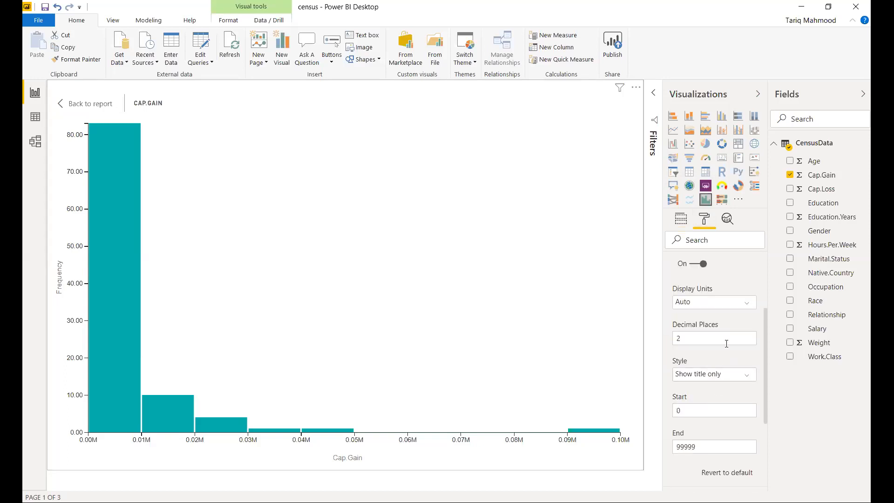
pyautogui.click(746, 308)
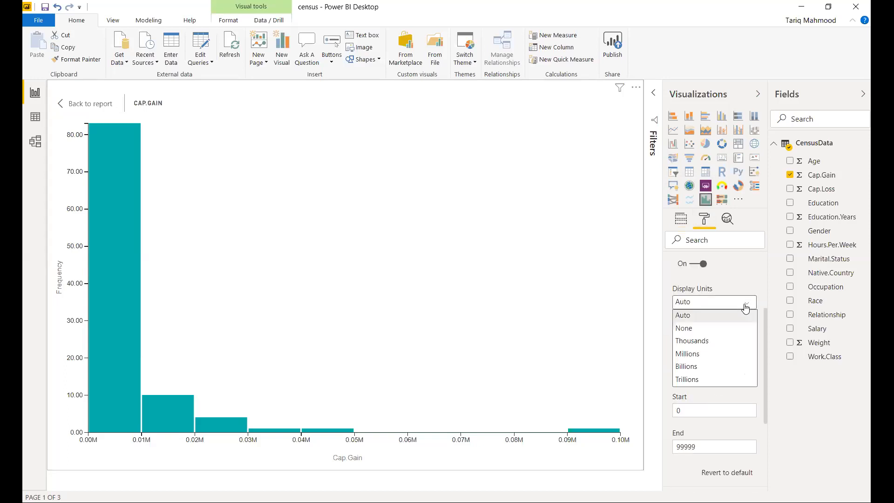
pyautogui.click(710, 341)
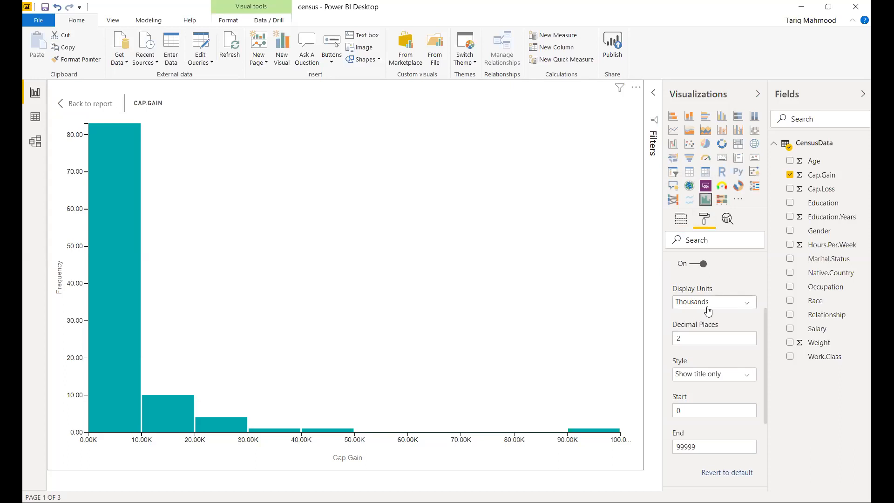
pyautogui.moveTo(113, 184)
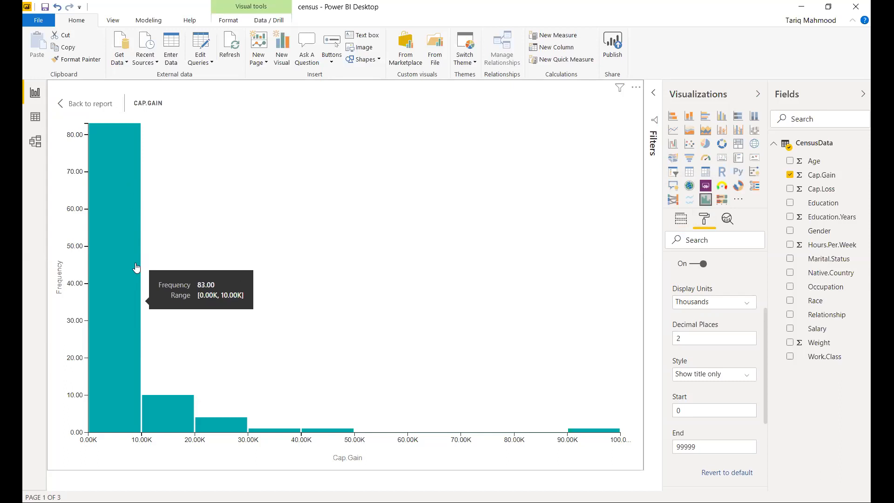
pyautogui.click(103, 109)
# Widen the Cap.Loss histogram, examine it in focus mode, and return to the report.
pyautogui.click(517, 257)
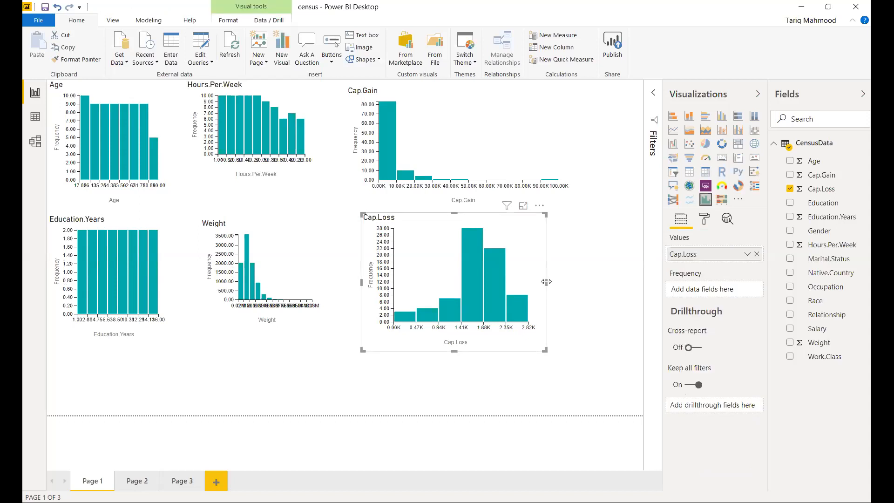
pyautogui.moveTo(562, 285); pyautogui.dragTo(610, 288)
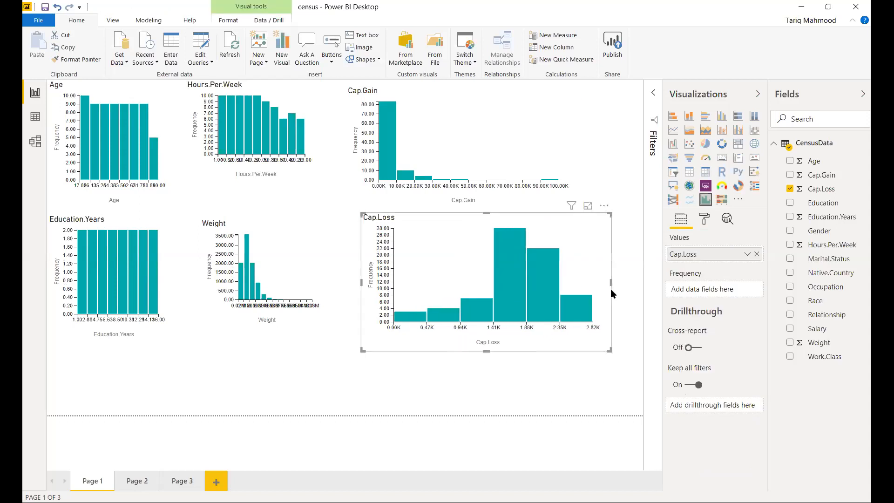
pyautogui.click(588, 206)
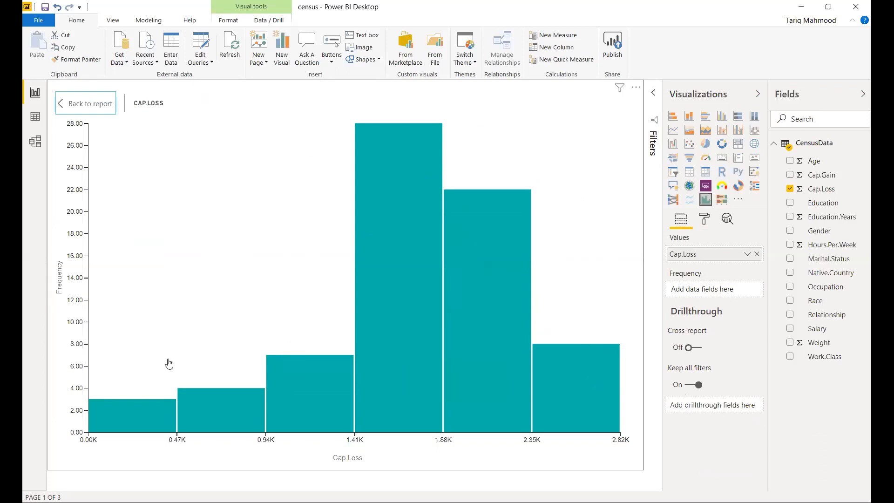
pyautogui.click(84, 105)
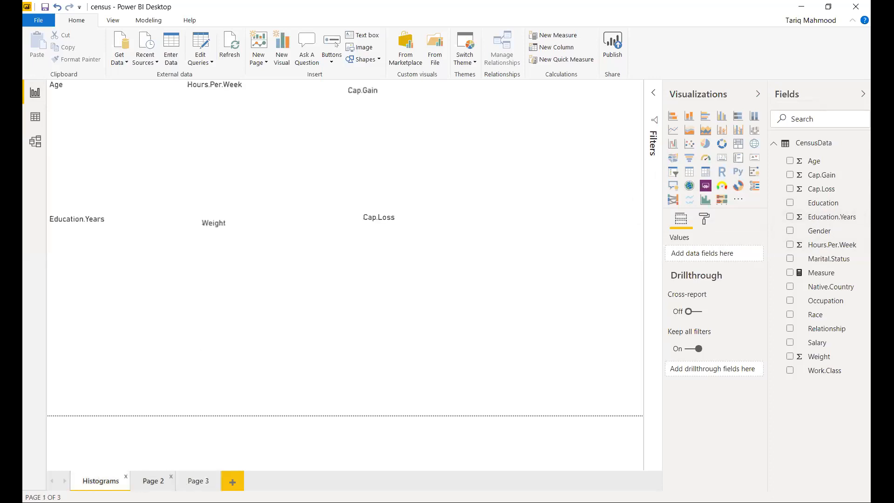
# Rename report Page 2 as "categorical".
pyautogui.click(147, 483)
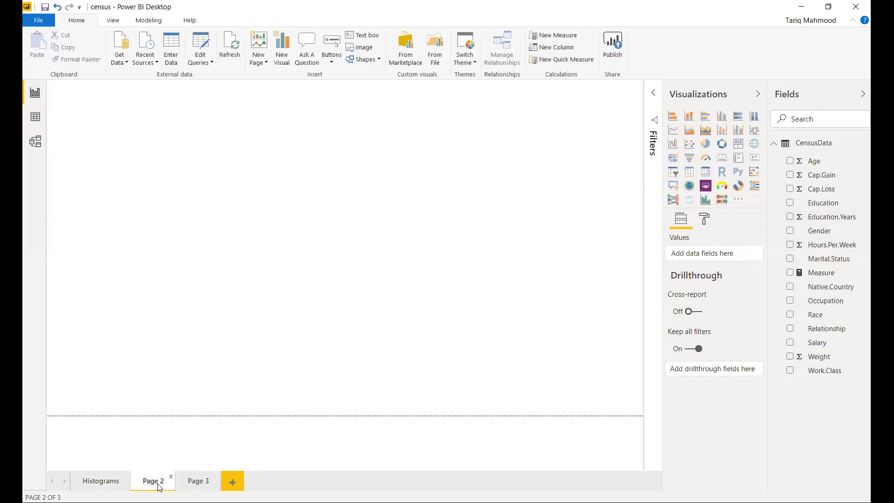
pyautogui.doubleClick(155, 483)
pyautogui.write('cate')
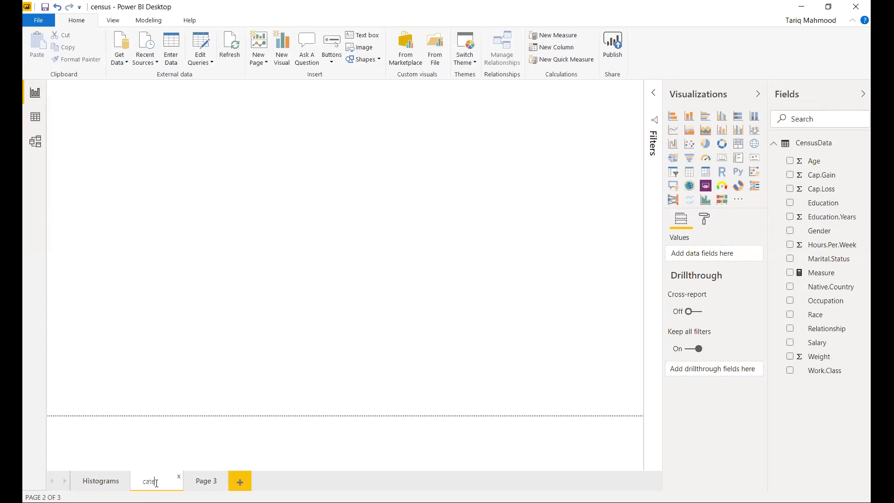
pyautogui.write('gorical')
pyautogui.press('Return')
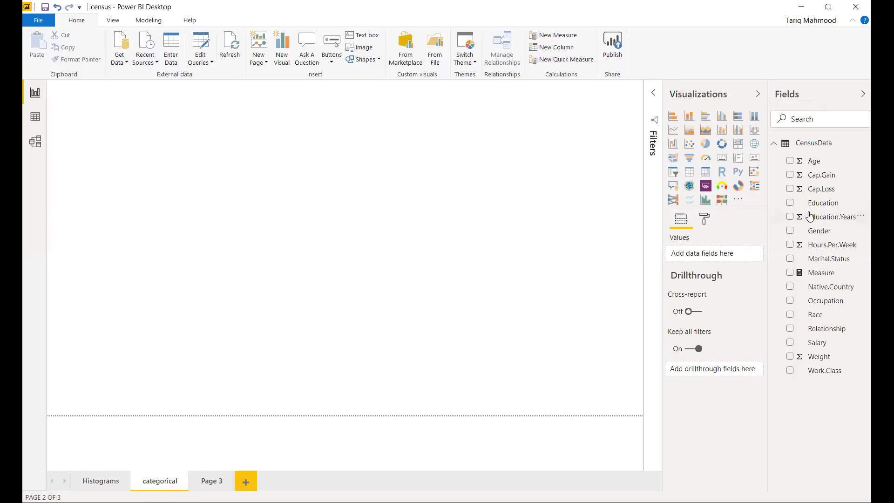
# Add a clustered bar chart with Education on the axis and the count of Education as the value.
pyautogui.moveTo(823, 206)
pyautogui.mouseDown()
pyautogui.moveTo(736, 244)
pyautogui.moveTo(818, 230)
pyautogui.moveTo(820, 196)
pyautogui.mouseUp()
pyautogui.click(706, 117)
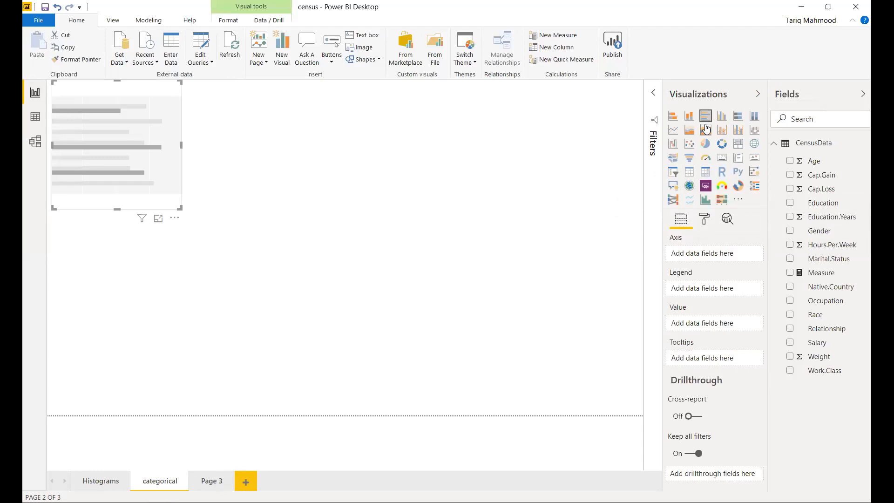
pyautogui.moveTo(825, 205); pyautogui.dragTo(723, 256)
pyautogui.moveTo(823, 205); pyautogui.dragTo(724, 335)
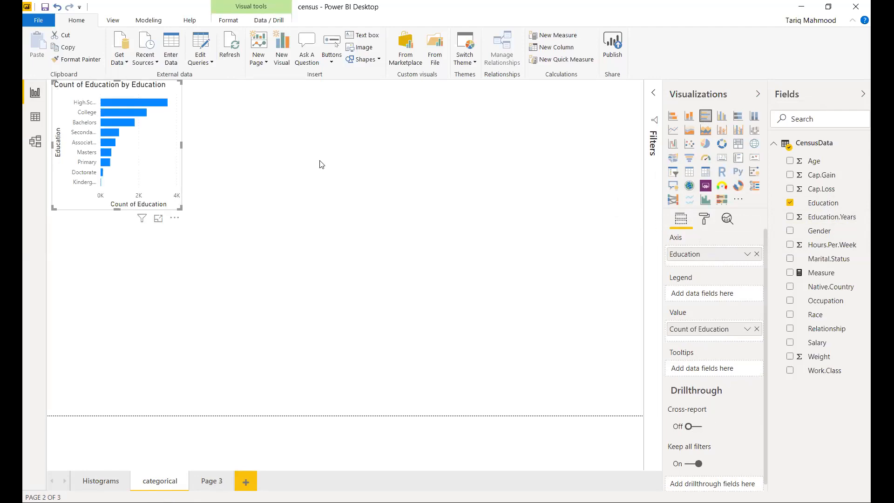
# Examine the Education bar chart in focus mode, return to the report, and deselect the visual.
pyautogui.click(159, 219)
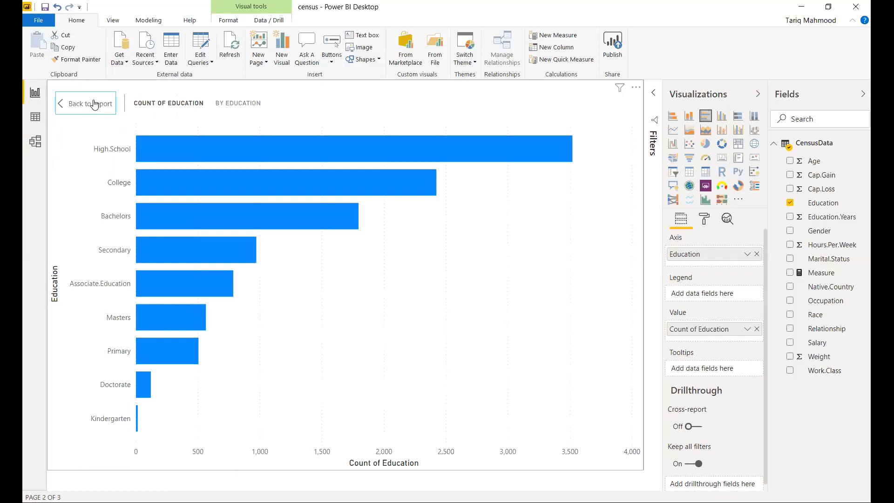
pyautogui.click(94, 103)
pyautogui.click(473, 182)
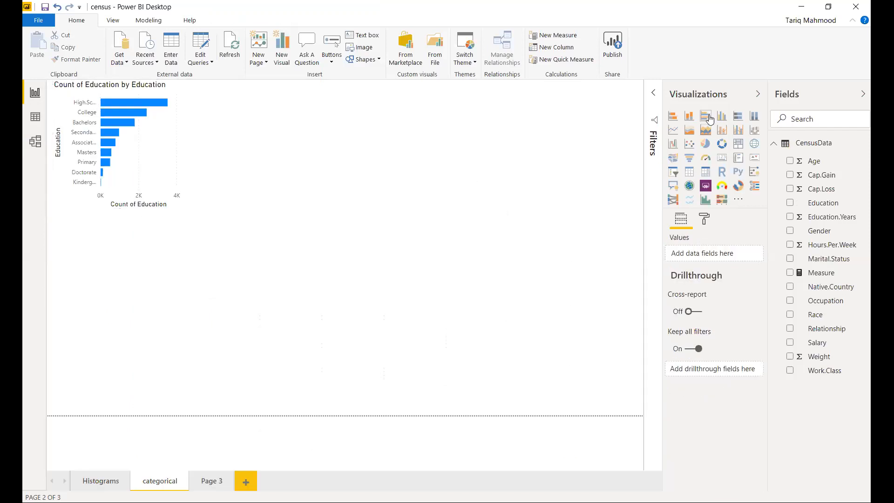
# Add a clustered bar chart below the Education chart showing the count of Gender by Gender, and deselect it.
pyautogui.click(705, 115)
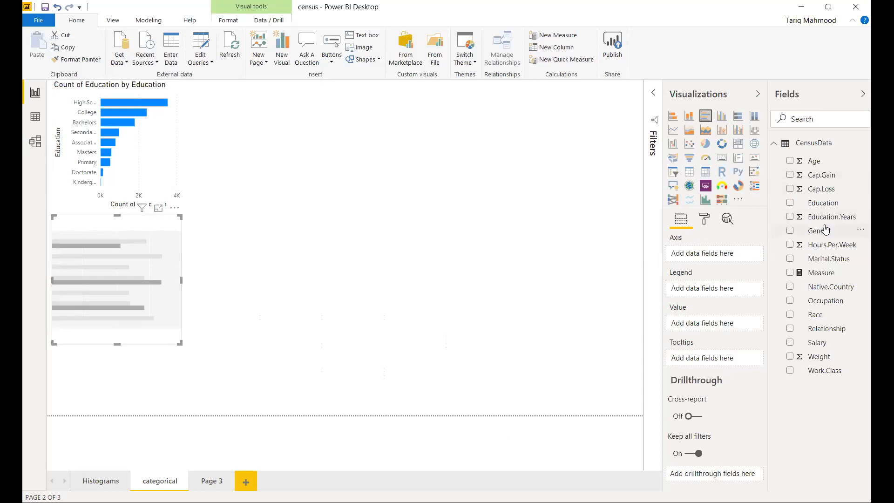
pyautogui.moveTo(825, 234); pyautogui.dragTo(725, 254)
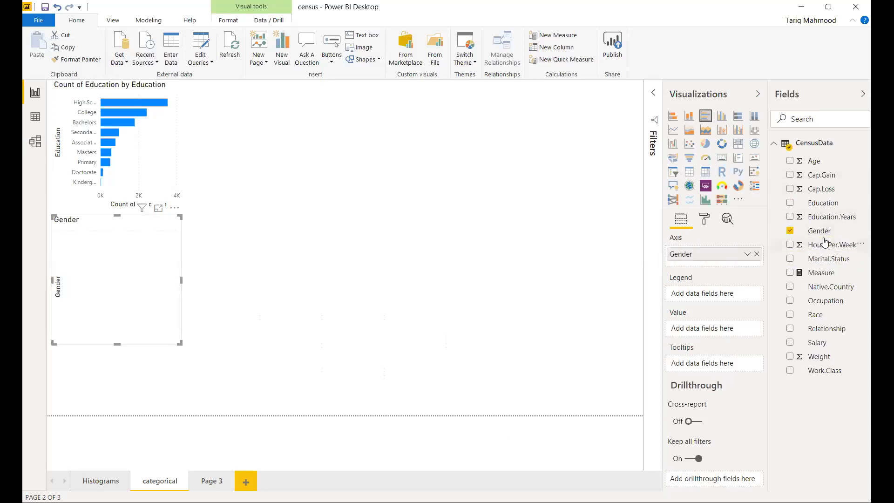
pyautogui.moveTo(748, 294); pyautogui.dragTo(724, 329)
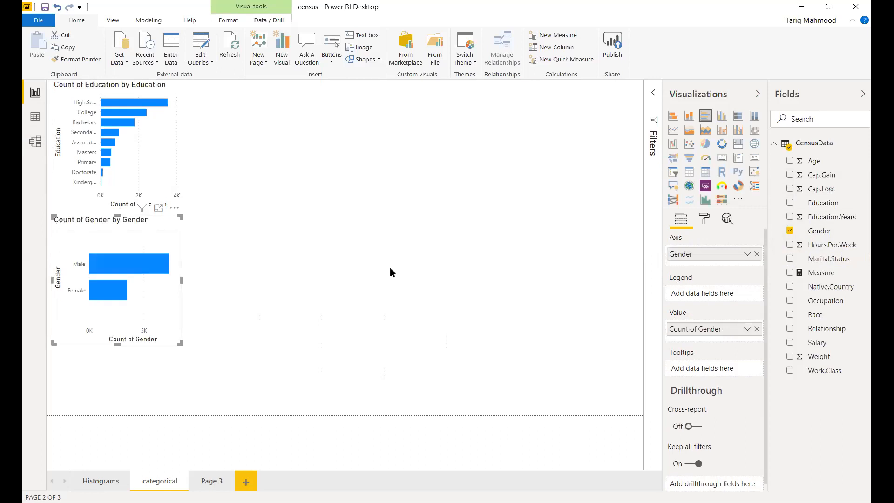
pyautogui.click(248, 259)
# Add a clustered bar chart of the count of Marital.Status by Marital.Status beside the Education chart, enlarge it, and deselect it.
pyautogui.click(711, 118)
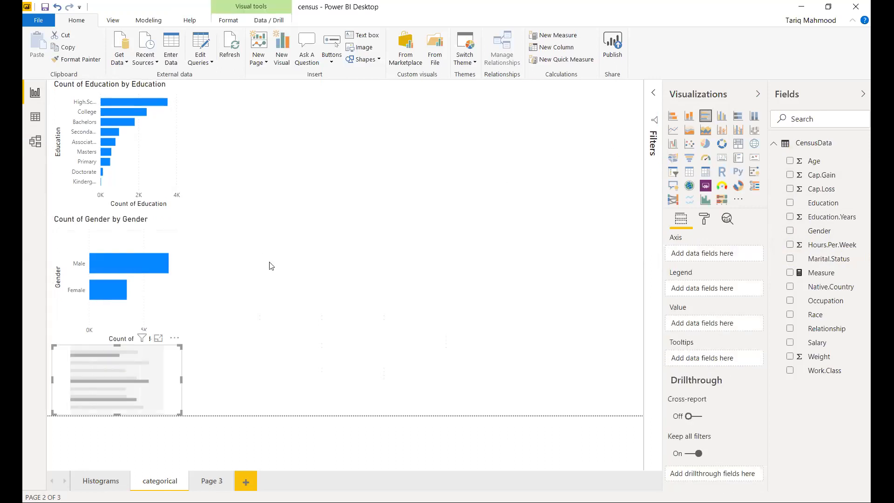
pyautogui.moveTo(150, 391); pyautogui.dragTo(297, 137)
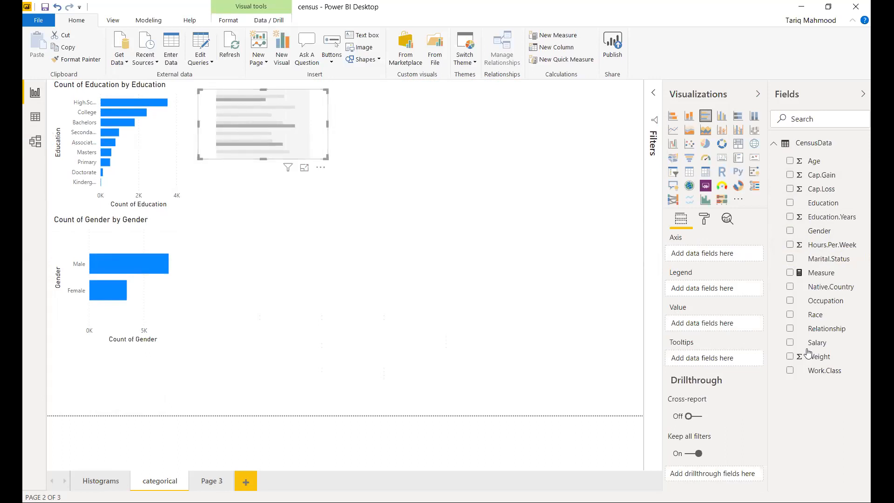
pyautogui.moveTo(820, 260); pyautogui.dragTo(712, 254)
pyautogui.moveTo(768, 300); pyautogui.dragTo(702, 328)
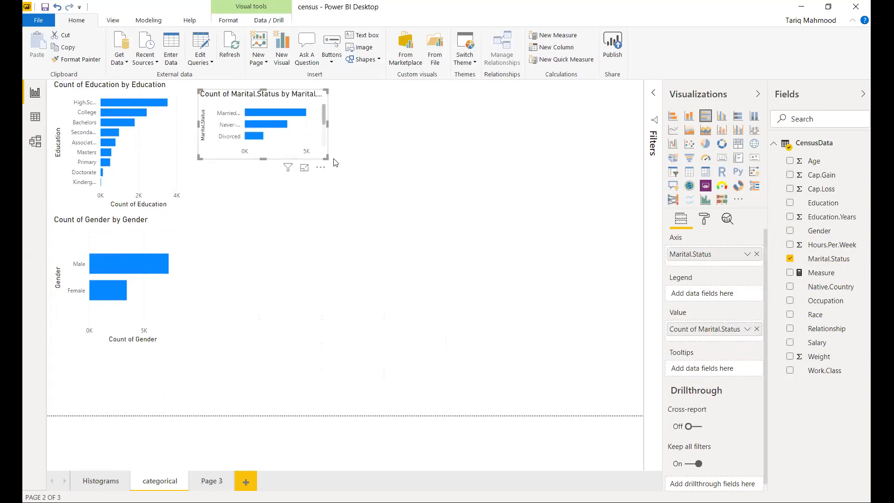
pyautogui.moveTo(325, 156); pyautogui.dragTo(371, 214)
pyautogui.click(472, 222)
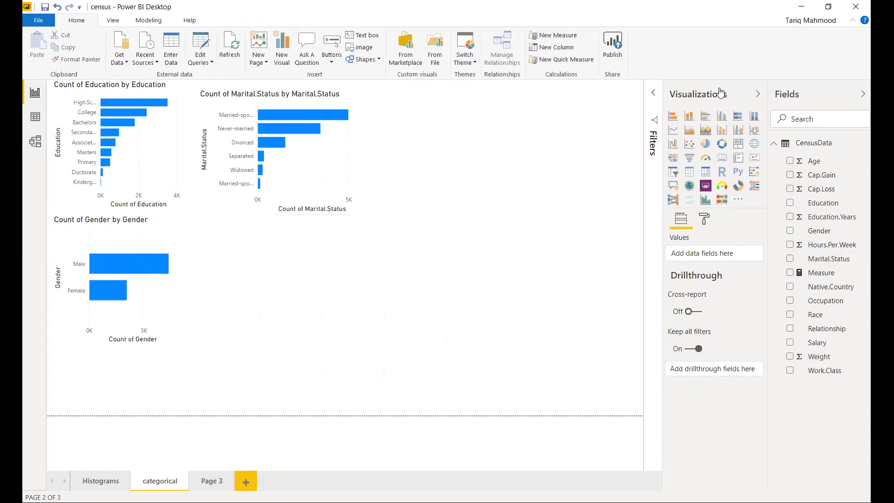
# Add a clustered bar chart of the count of Native.Country by Native.Country beside the Gender chart, below the Marital.Status one.
pyautogui.click(706, 115)
pyautogui.moveTo(485, 176); pyautogui.dragTo(317, 314)
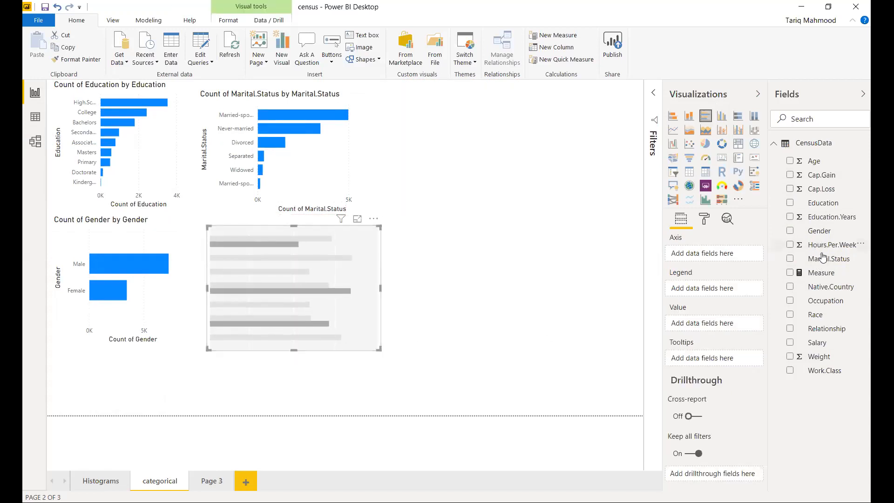
pyautogui.moveTo(843, 295); pyautogui.dragTo(713, 253)
pyautogui.moveTo(836, 287); pyautogui.dragTo(732, 329)
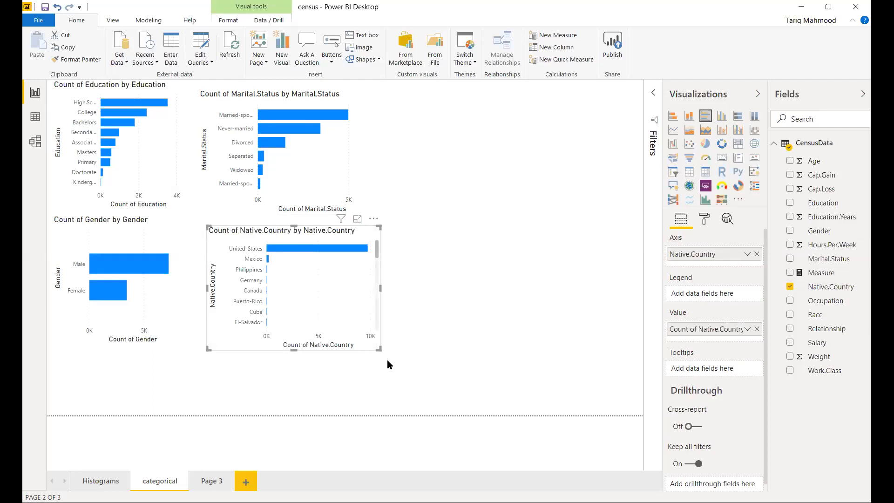
# Enlarge the Native.Country bar chart slightly, mainly in height, and deselect it.
pyautogui.moveTo(379, 348); pyautogui.dragTo(385, 373)
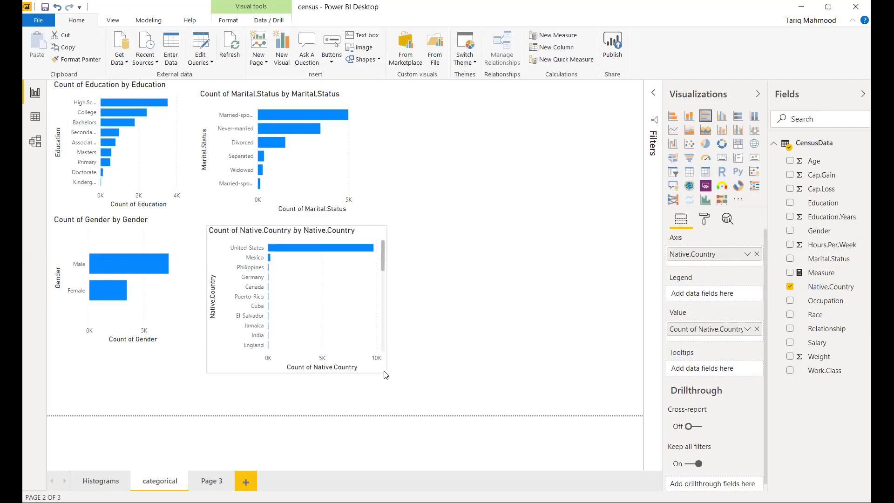
pyautogui.click(457, 322)
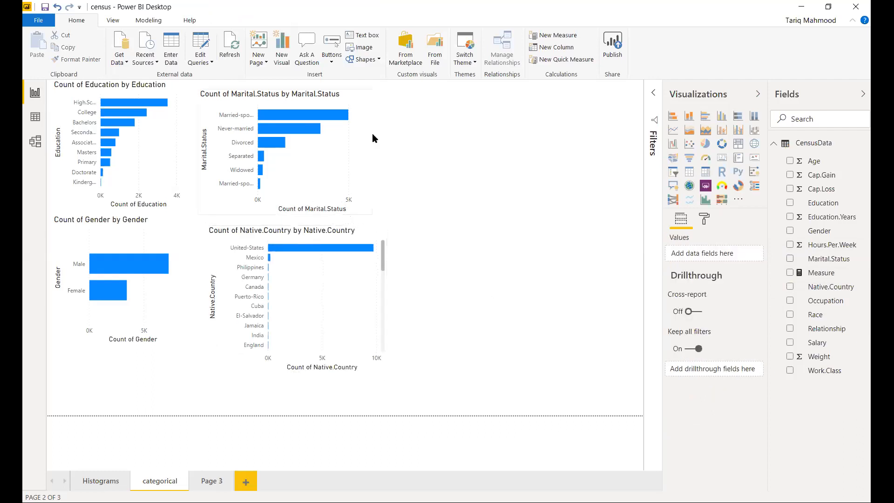
# Add a clustered bar chart of the count of Occupation by Occupation beside the Marital.Status chart, and deselect it.
pyautogui.click(706, 117)
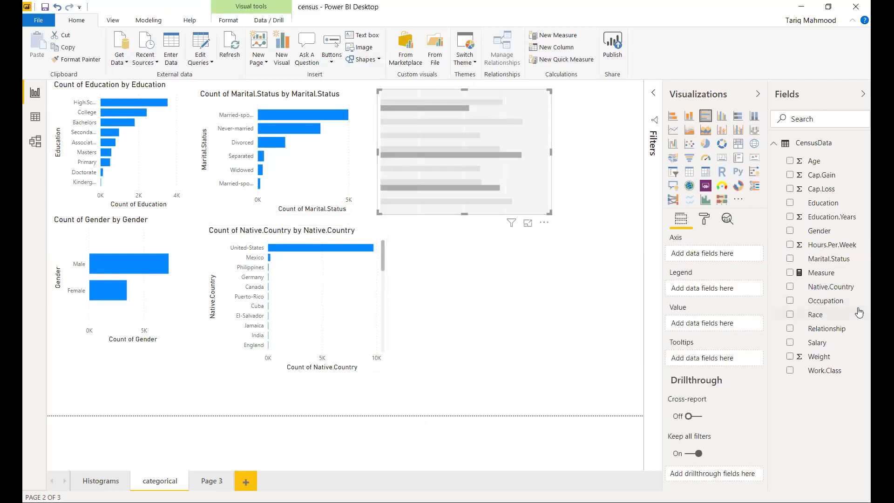
pyautogui.moveTo(824, 303); pyautogui.dragTo(717, 254)
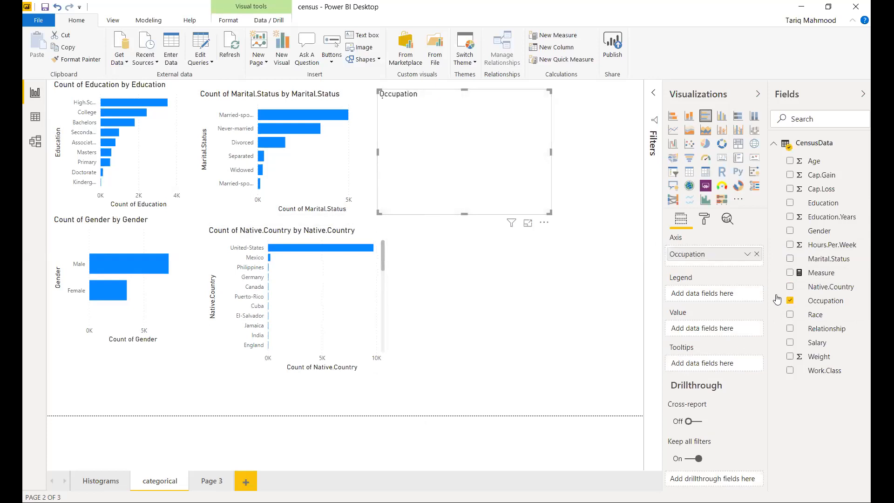
pyautogui.moveTo(827, 301); pyautogui.dragTo(727, 328)
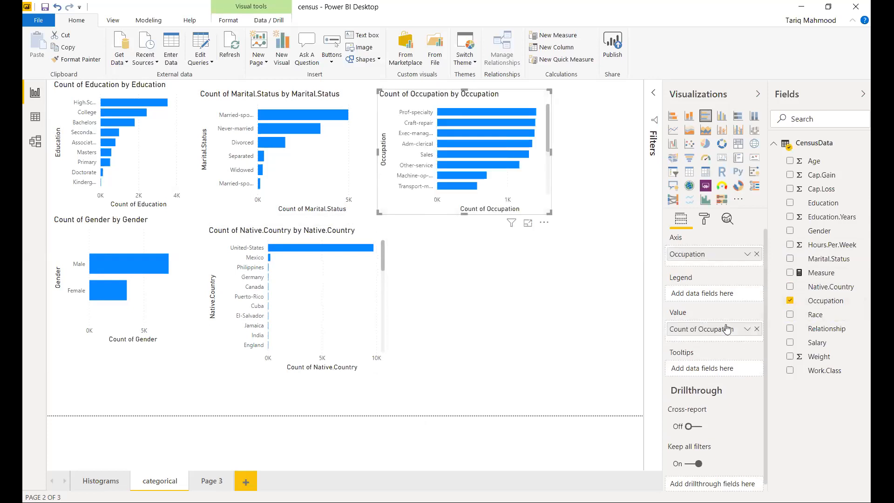
pyautogui.click(515, 254)
# Add a clustered bar chart of the count of Race by Race, place it below the Occupation chart, and widen it.
pyautogui.click(706, 116)
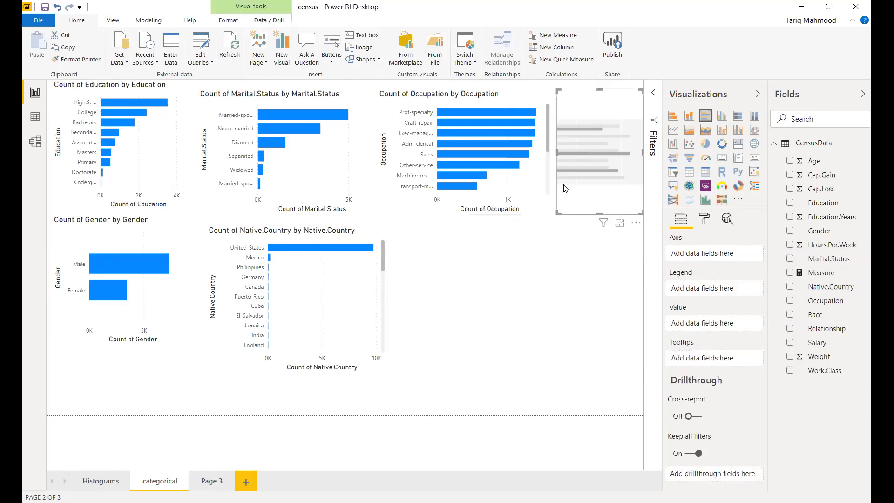
pyautogui.moveTo(609, 194); pyautogui.dragTo(470, 341)
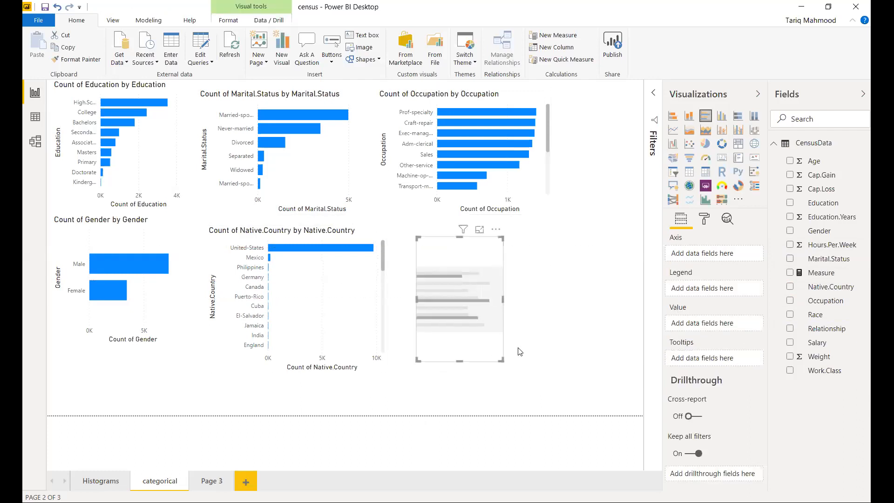
pyautogui.click(571, 309)
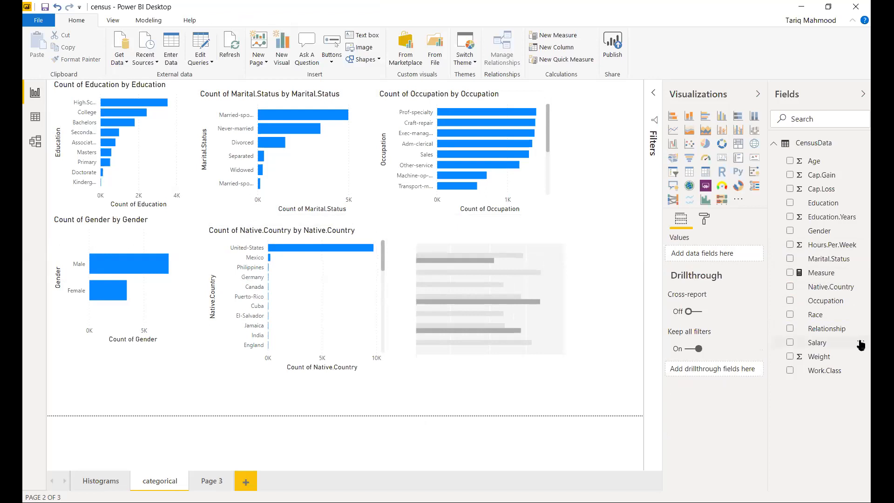
pyautogui.moveTo(827, 321)
pyautogui.mouseDown()
pyautogui.moveTo(670, 307)
pyautogui.moveTo(699, 254)
pyautogui.moveTo(839, 316)
pyautogui.mouseUp()
pyautogui.click(538, 293)
pyautogui.moveTo(715, 285); pyautogui.dragTo(703, 254)
pyautogui.moveTo(833, 321); pyautogui.dragTo(732, 328)
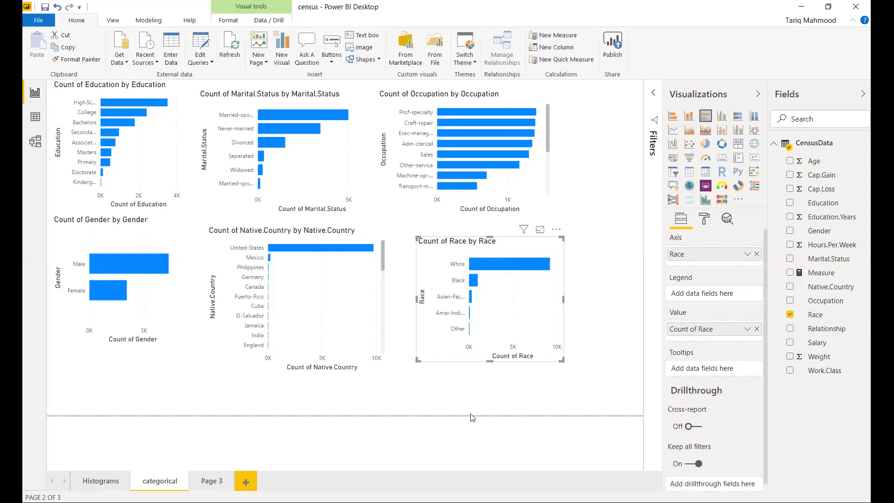
# Reduce the height of the Native.Country chart to free space beneath it, and deselect it.
pyautogui.click(314, 331)
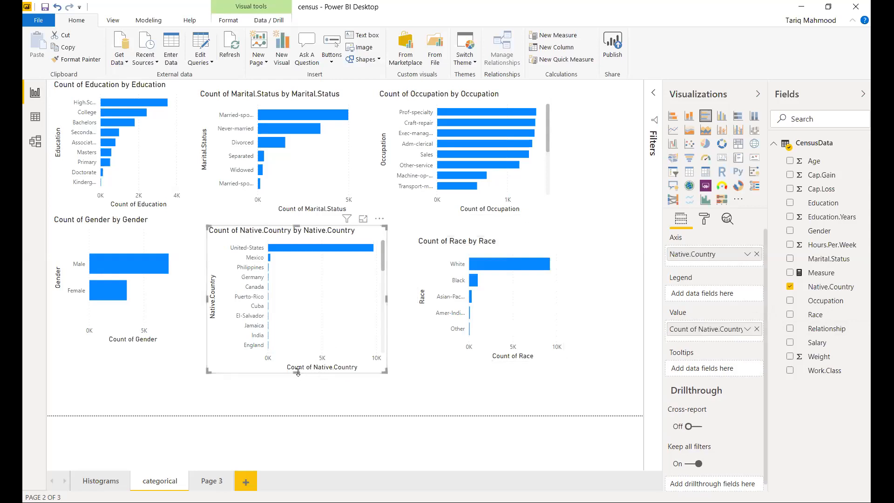
pyautogui.moveTo(297, 372); pyautogui.dragTo(298, 286)
pyautogui.click(355, 299)
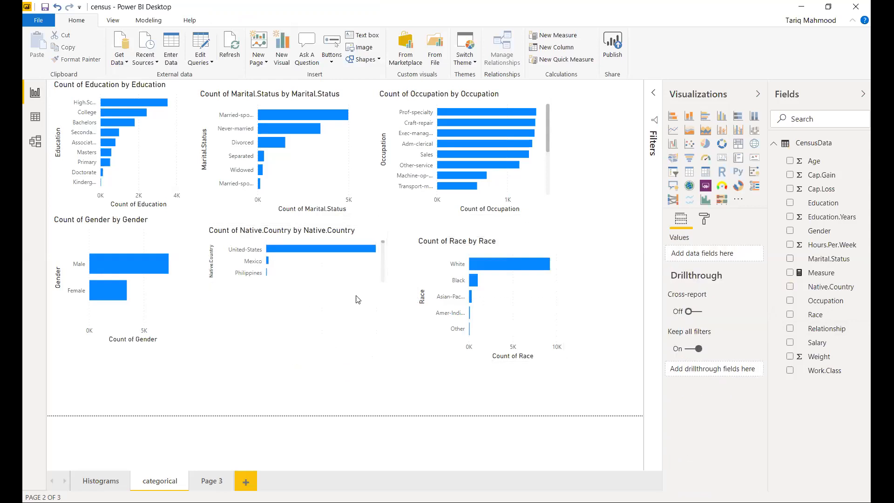
# Add a clustered bar chart of the count of Relationship by Relationship, fitted into the space below the Native.Country chart.
pyautogui.click(706, 116)
pyautogui.moveTo(625, 168); pyautogui.dragTo(381, 353)
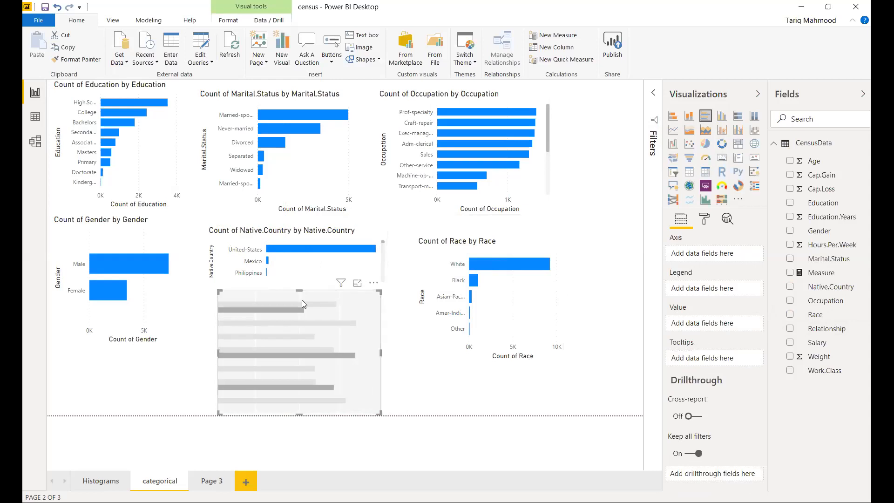
pyautogui.moveTo(299, 291); pyautogui.dragTo(301, 309)
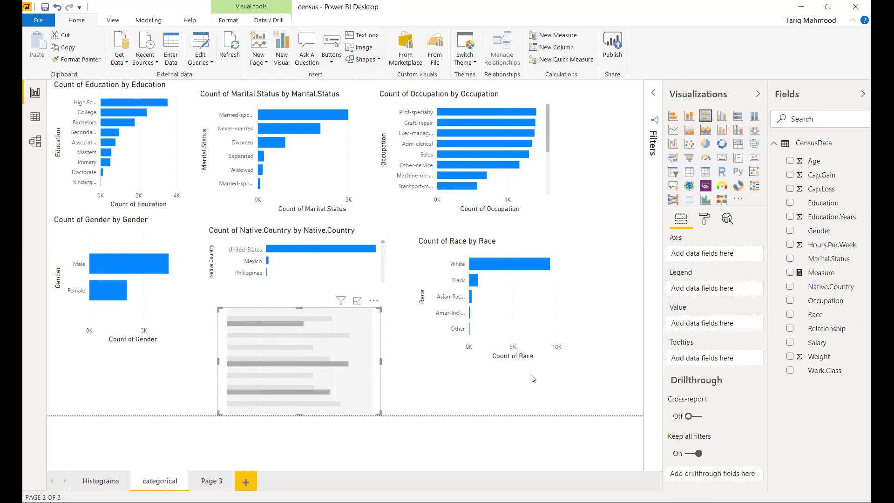
pyautogui.moveTo(839, 333); pyautogui.dragTo(724, 255)
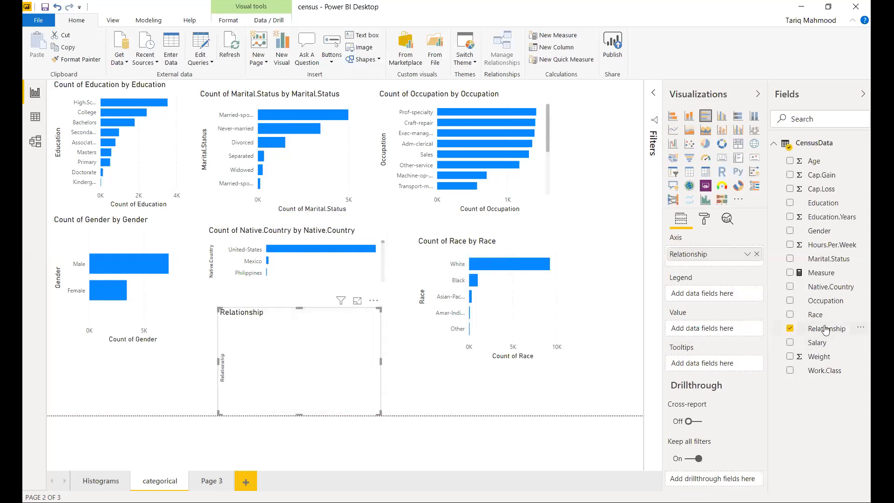
pyautogui.moveTo(826, 330); pyautogui.dragTo(699, 329)
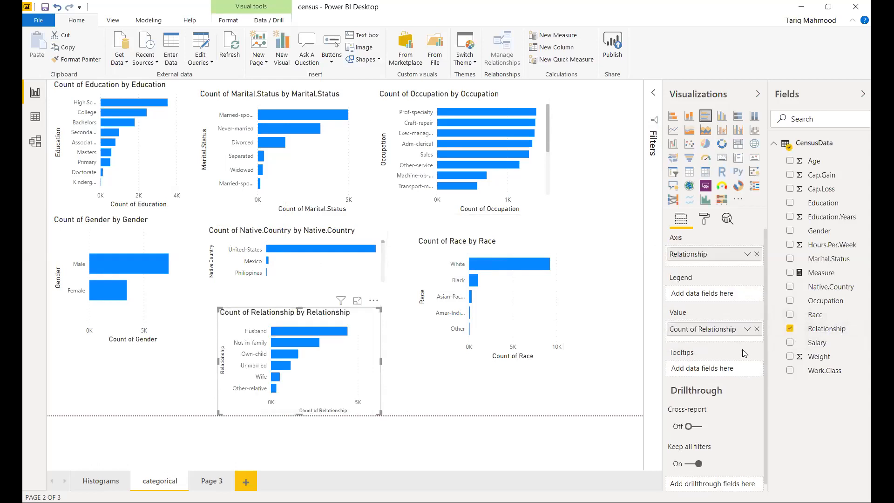
pyautogui.click(445, 391)
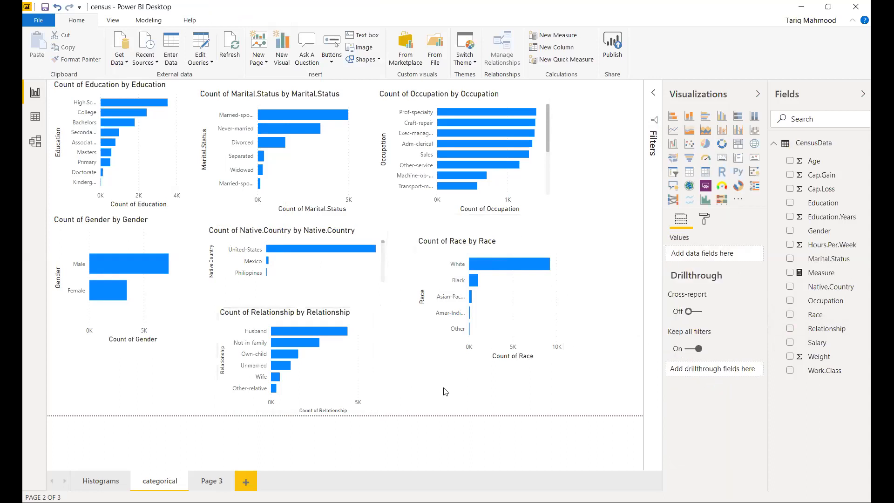
# Add a clustered bar chart of the count of Salary by Salary beside the Occupation chart, and deselect it.
pyautogui.click(706, 116)
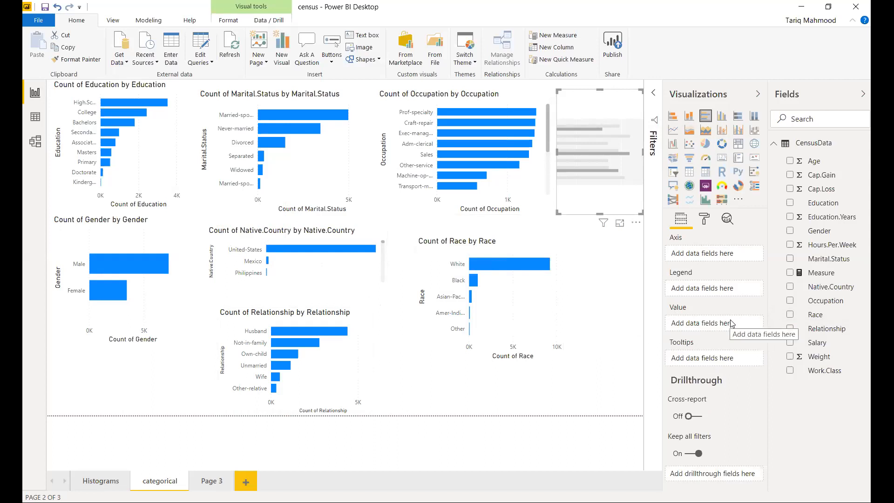
pyautogui.moveTo(822, 344)
pyautogui.mouseDown()
pyautogui.moveTo(729, 290)
pyautogui.moveTo(729, 253)
pyautogui.moveTo(717, 253)
pyautogui.moveTo(750, 321)
pyautogui.moveTo(710, 332)
pyautogui.mouseUp()
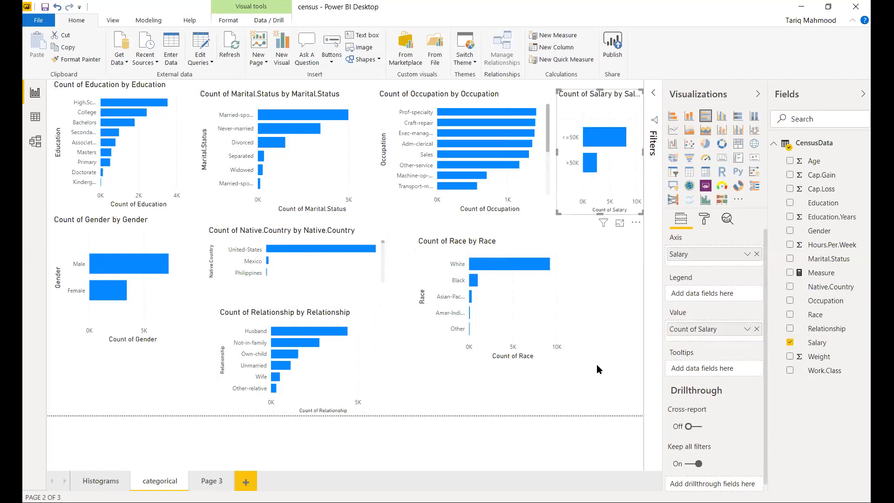
pyautogui.click(597, 364)
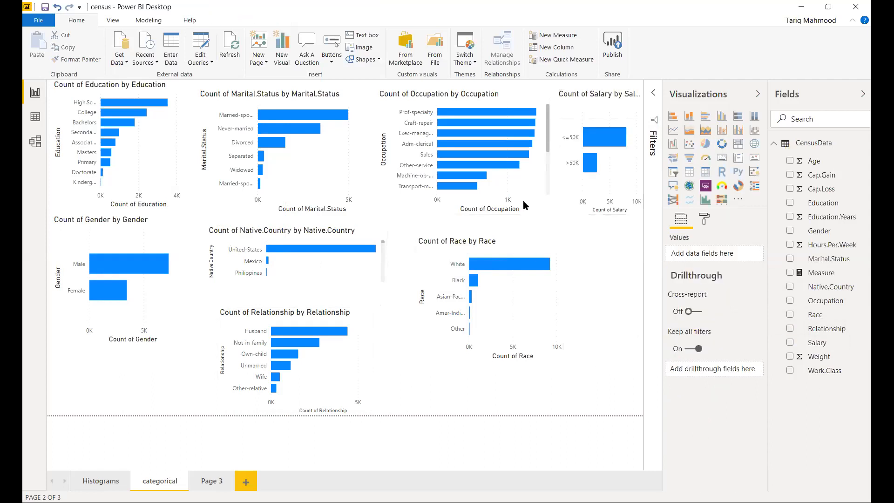
# Add a clustered bar chart of the count of Work.Class by Work.Class below the Gender chart.
pyautogui.click(705, 115)
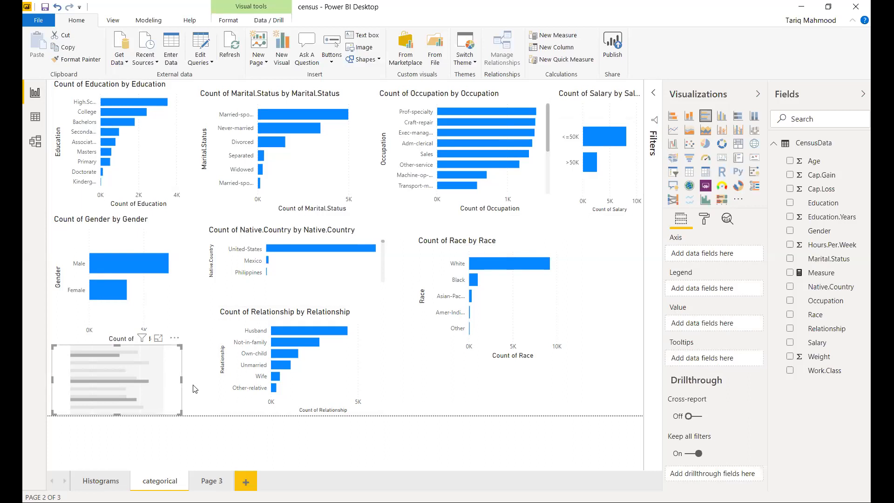
pyautogui.moveTo(725, 331); pyautogui.dragTo(711, 254)
pyautogui.moveTo(823, 379)
pyautogui.mouseDown()
pyautogui.moveTo(731, 332)
pyautogui.moveTo(713, 332)
pyautogui.mouseUp()
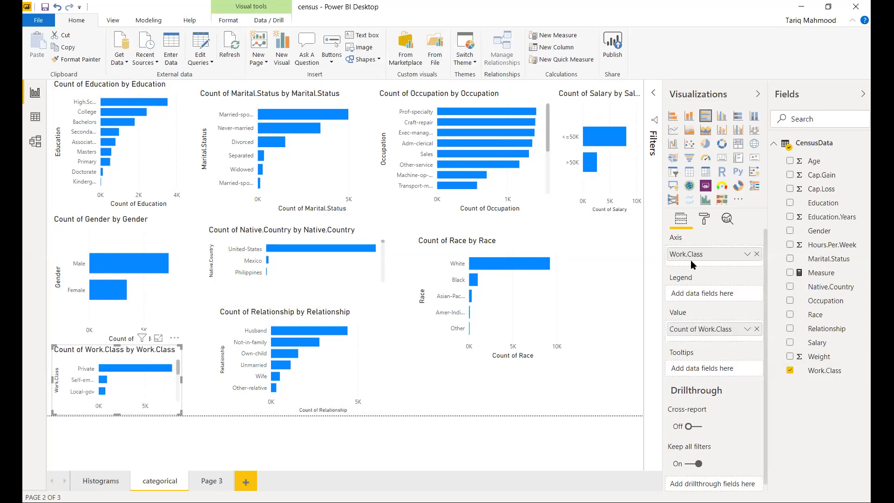
# Reduce the heights of the Education and Marital.Status charts to make room below them.
pyautogui.click(163, 167)
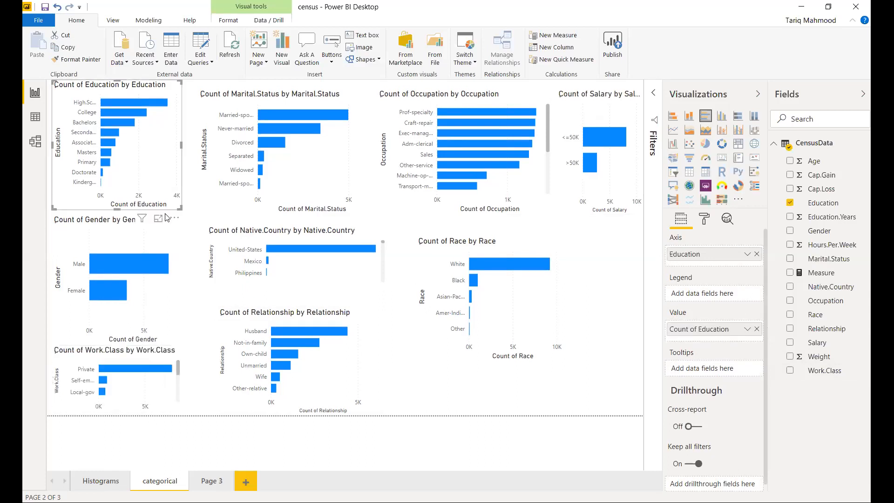
pyautogui.moveTo(179, 210); pyautogui.dragTo(186, 185)
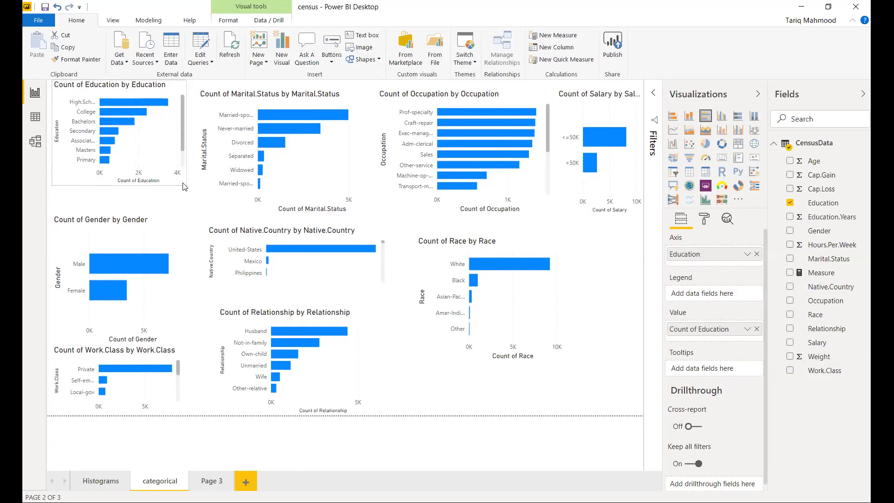
pyautogui.click(301, 208)
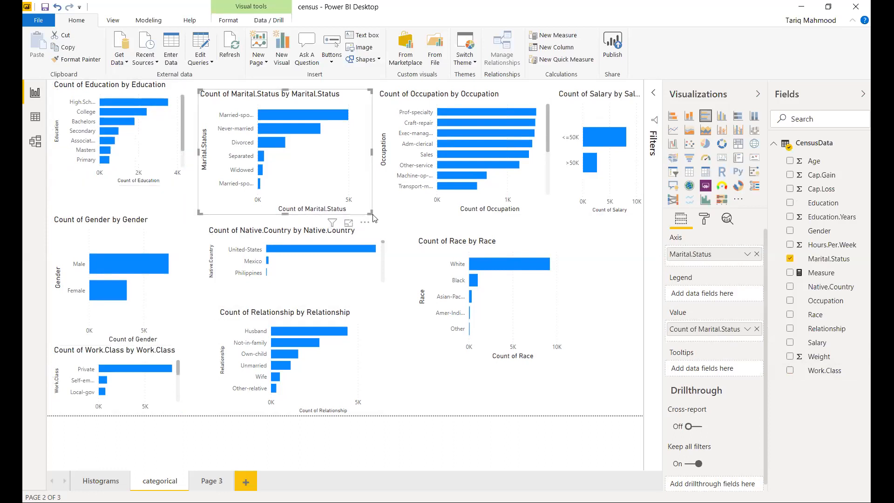
pyautogui.moveTo(367, 204); pyautogui.dragTo(362, 181)
# Make the Gender chart shorter and move it up, and extend the Work.Class chart upward to just below it.
pyautogui.click(126, 238)
pyautogui.moveTo(115, 215); pyautogui.dragTo(136, 204)
pyautogui.click(120, 345)
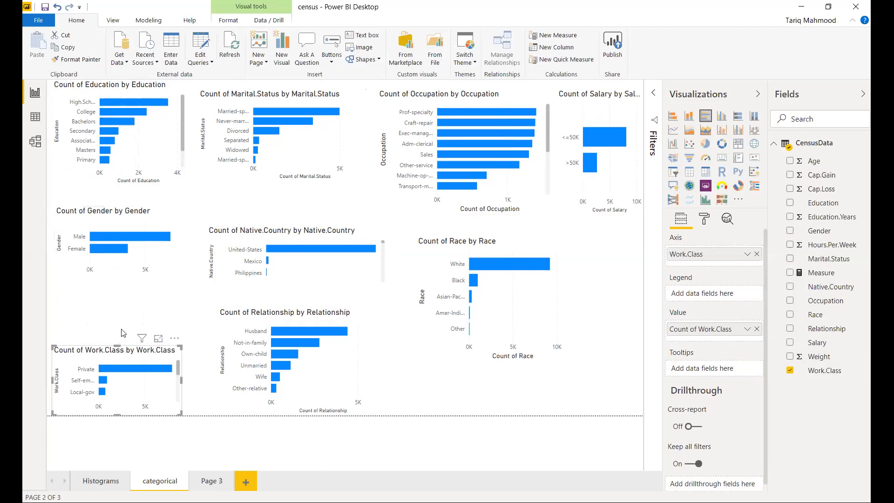
pyautogui.moveTo(123, 333); pyautogui.dragTo(132, 283)
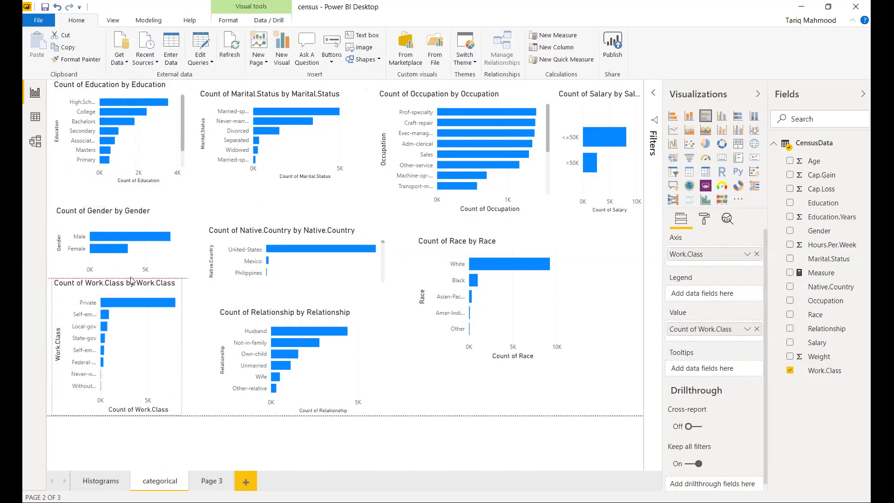
pyautogui.click(194, 361)
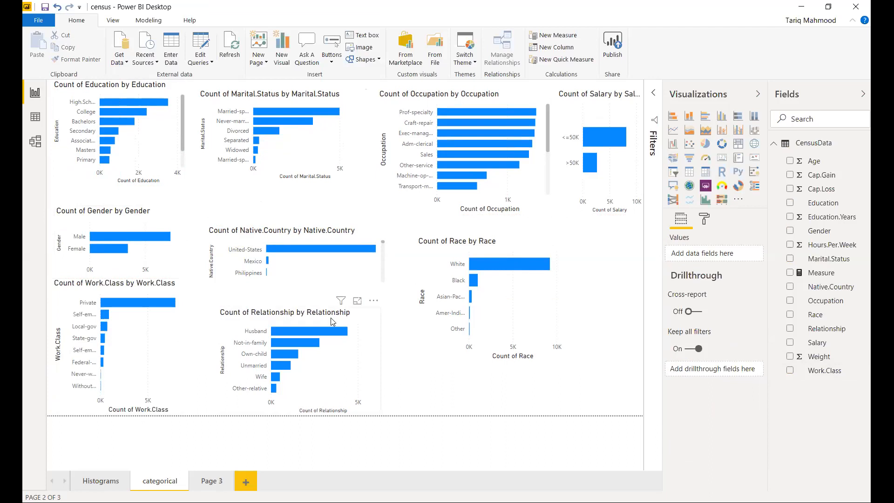
# Move the Native.Country chart up beneath the Marital.Status chart and increase its height slightly.
pyautogui.click(309, 233)
pyautogui.moveTo(315, 229); pyautogui.dragTo(316, 192)
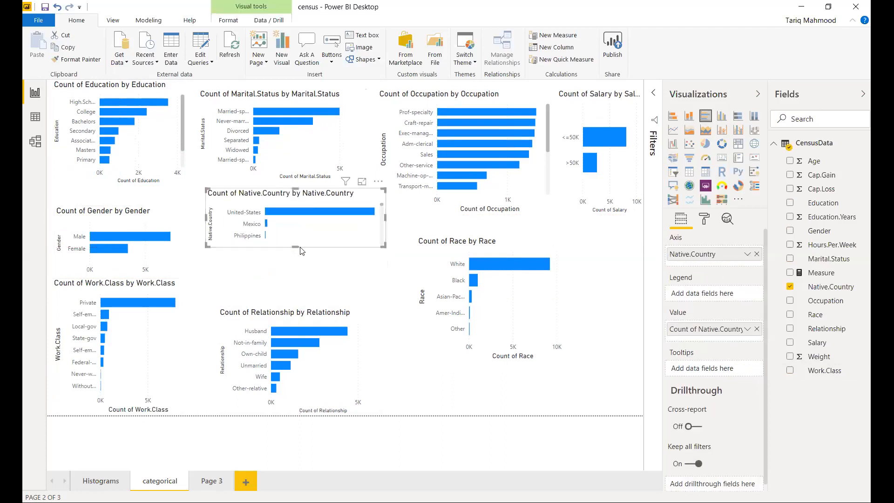
pyautogui.moveTo(294, 249); pyautogui.dragTo(294, 273)
# Move the Relationship chart up and left beside the Work.Class chart, and extend it down to the page's bottom edge.
pyautogui.click(302, 317)
pyautogui.moveTo(302, 317); pyautogui.dragTo(282, 292)
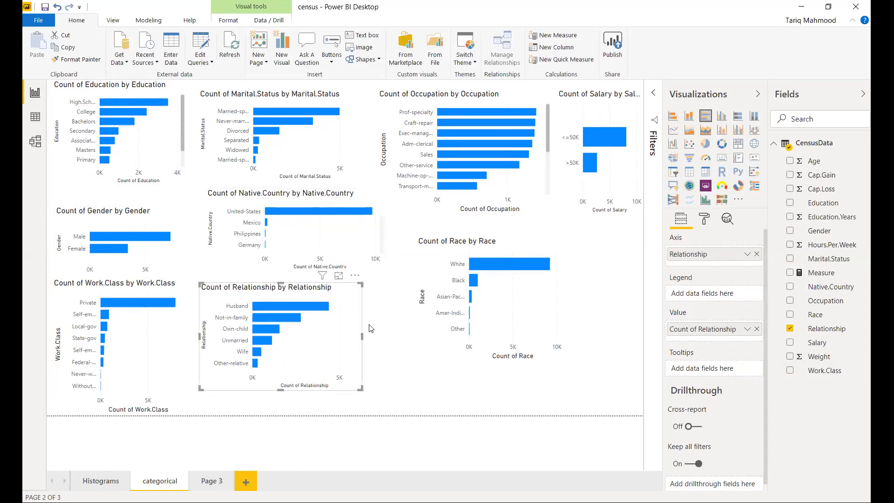
pyautogui.click(284, 404)
pyautogui.click(280, 380)
pyautogui.moveTo(286, 390); pyautogui.dragTo(283, 417)
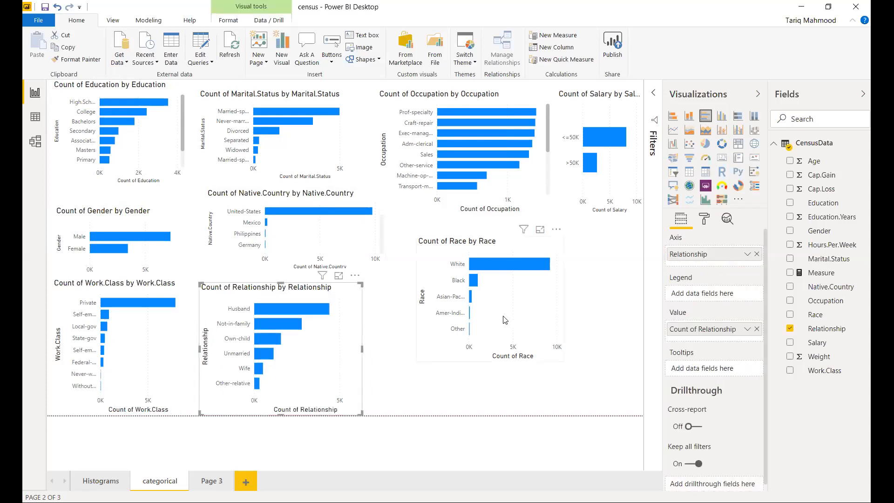
# Move the Race chart down to the page's bottom edge, beside the Relationship chart, and reduce its height from the top.
pyautogui.moveTo(503, 319); pyautogui.dragTo(477, 368)
pyautogui.moveTo(464, 291); pyautogui.dragTo(466, 320)
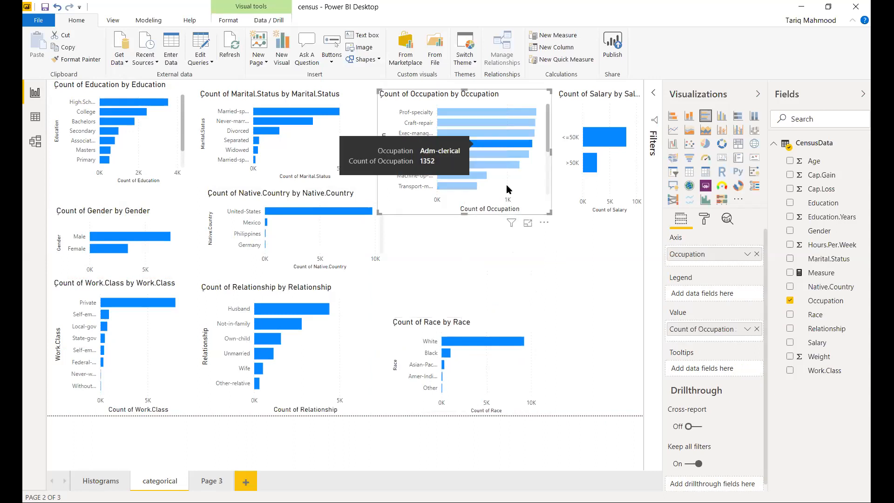
# Move the Salary chart into the gap between the Occupation and Race charts, widen it to Occupation's edge and fit its height there.
pyautogui.click(601, 187)
pyautogui.moveTo(615, 93); pyautogui.dragTo(440, 256)
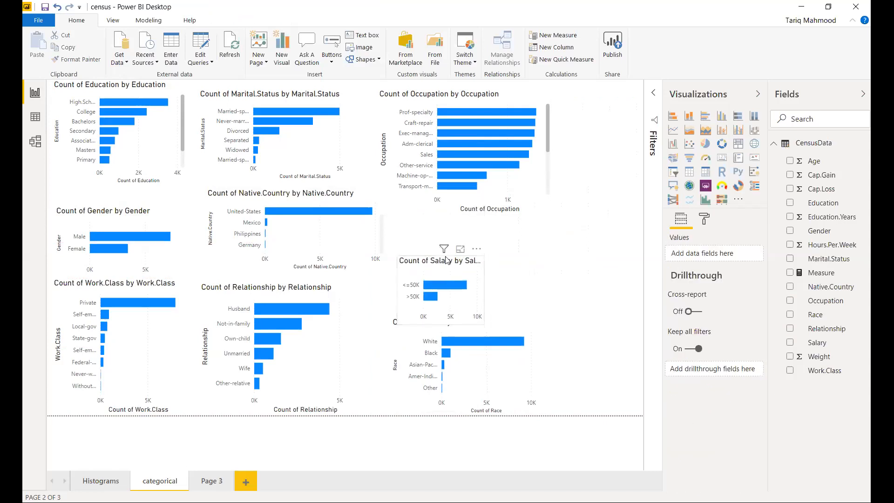
pyautogui.click(442, 257)
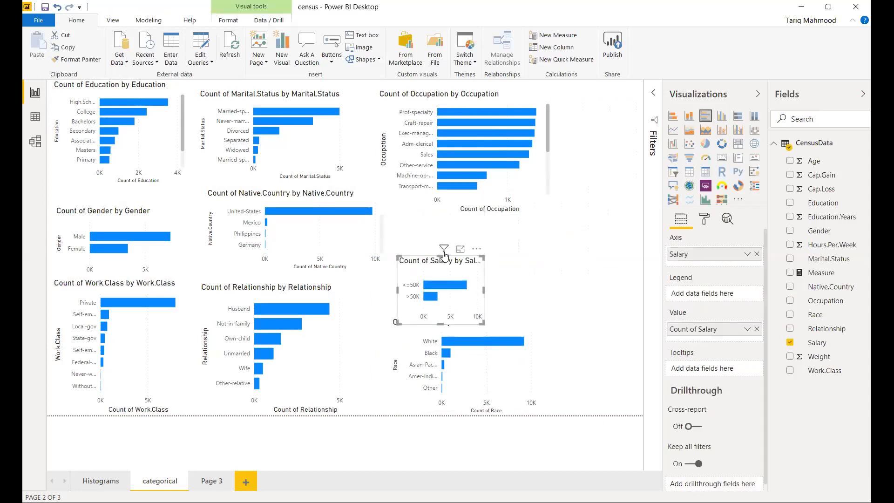
pyautogui.moveTo(441, 255); pyautogui.dragTo(441, 224)
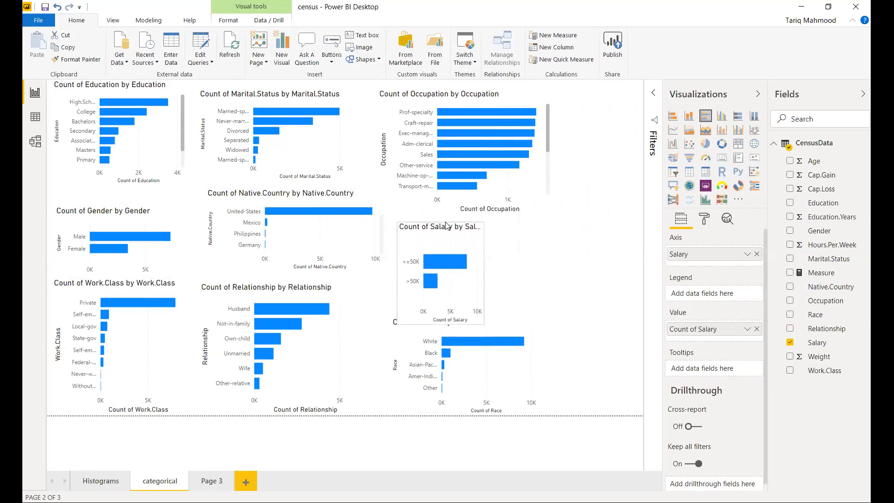
pyautogui.moveTo(460, 276); pyautogui.dragTo(551, 271)
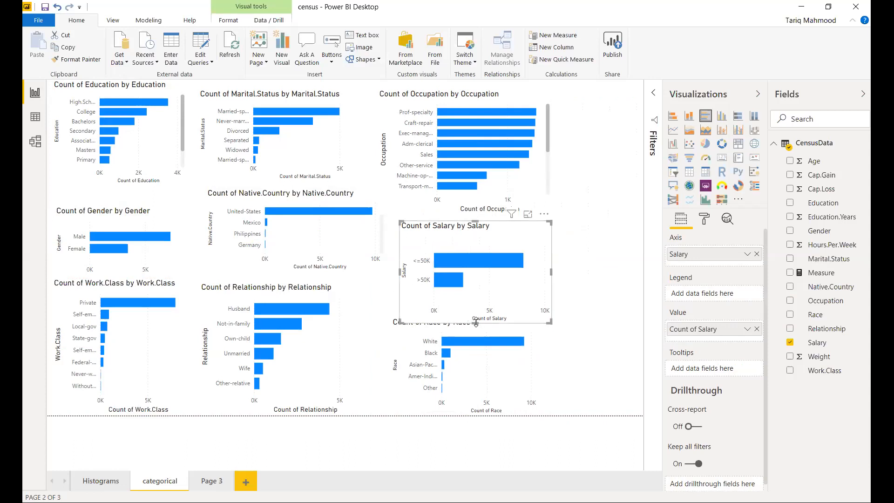
pyautogui.moveTo(475, 322); pyautogui.dragTo(477, 312)
pyautogui.click(585, 271)
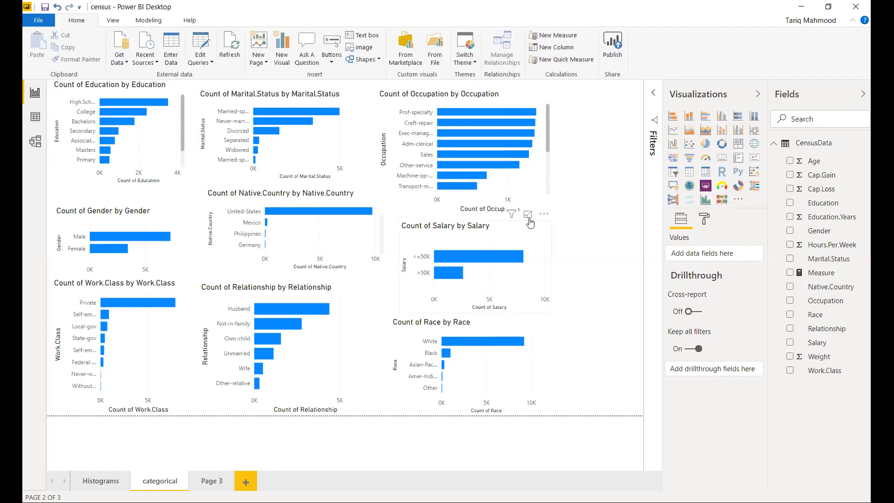
# Examine the Salary and Occupation charts one after the other in enlarged focus view, checking the Occupation categories.
pyautogui.click(528, 216)
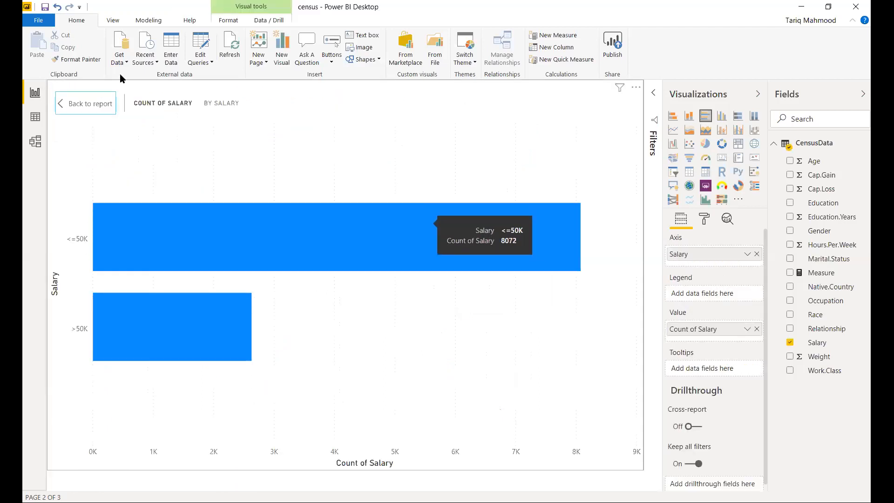
pyautogui.click(75, 106)
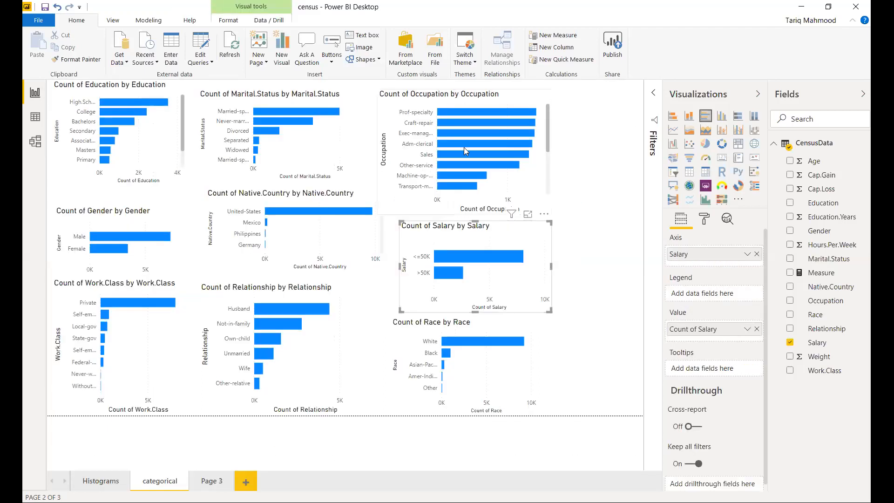
pyautogui.click(517, 136)
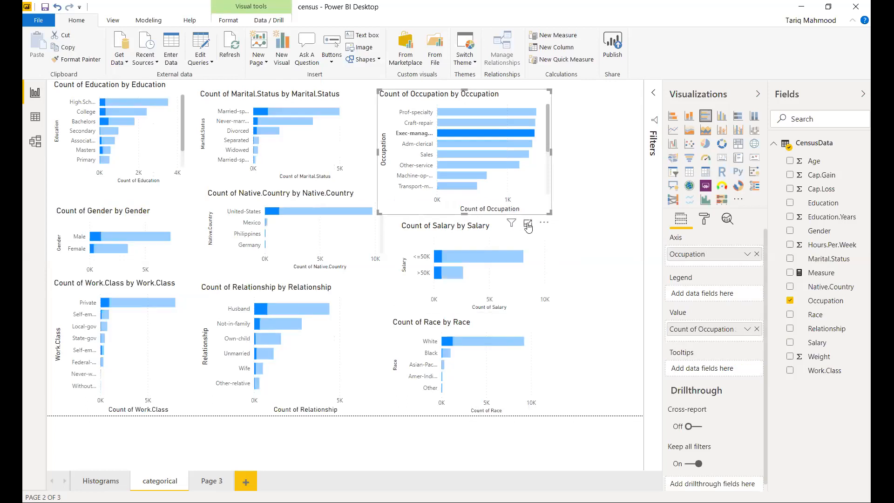
pyautogui.click(528, 226)
pyautogui.click(363, 297)
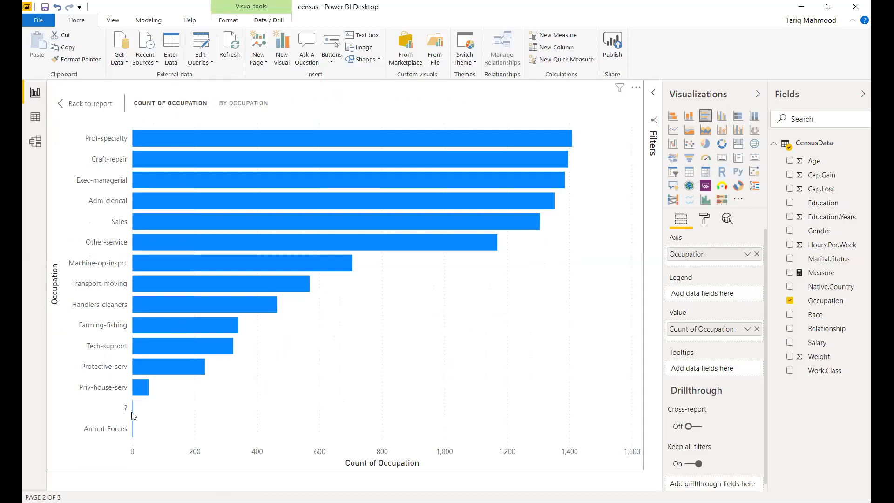
pyautogui.click(88, 103)
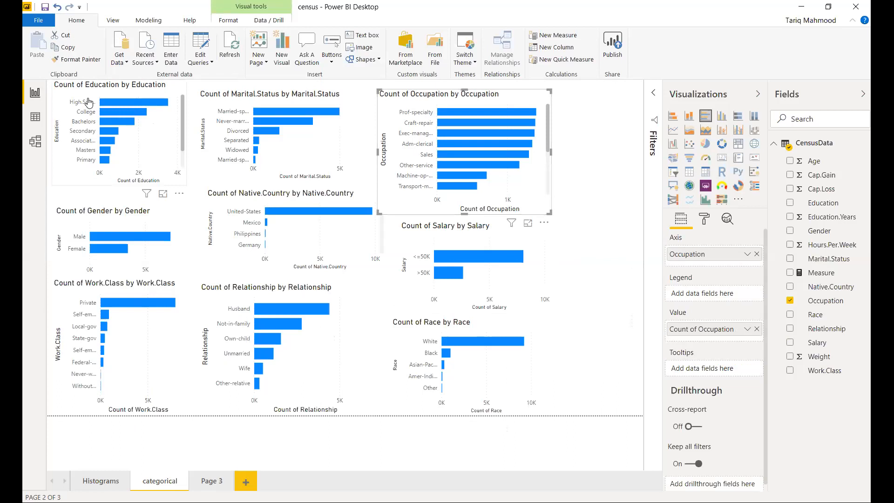
# Filter the Occupation chart to include every category except "?" and check it in focus view.
pyautogui.click(654, 98)
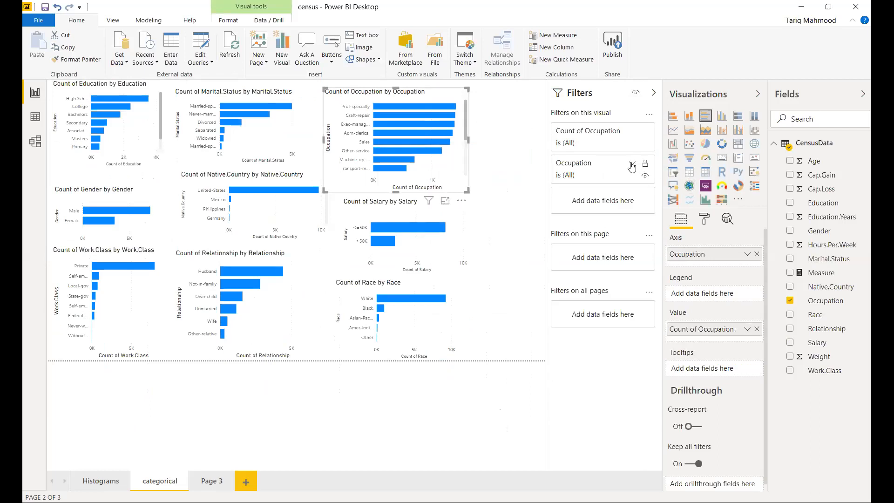
pyautogui.click(632, 166)
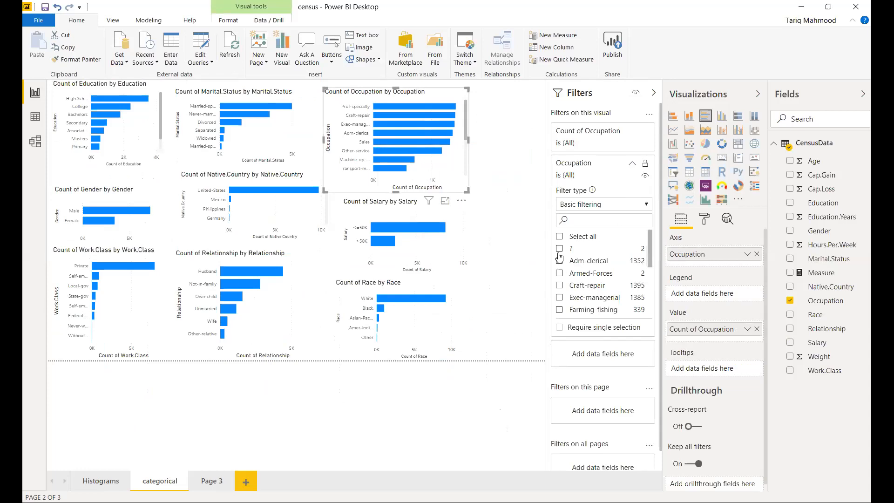
pyautogui.click(560, 236)
pyautogui.click(559, 248)
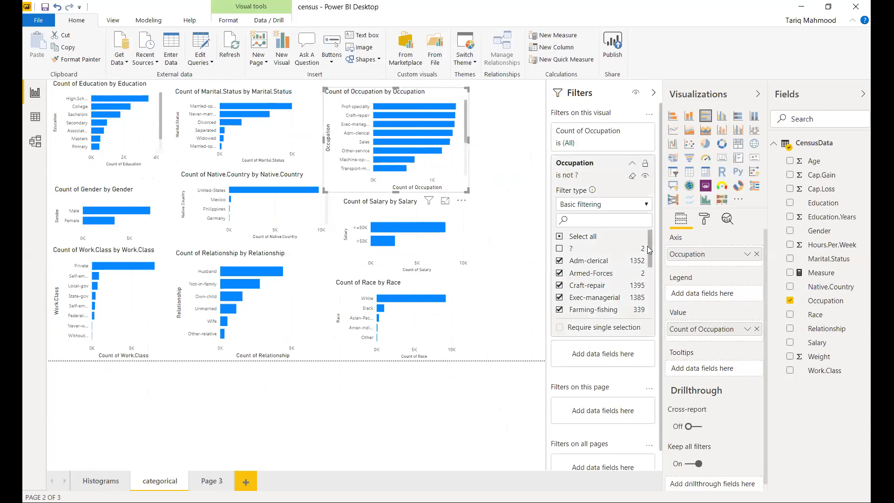
pyautogui.click(655, 94)
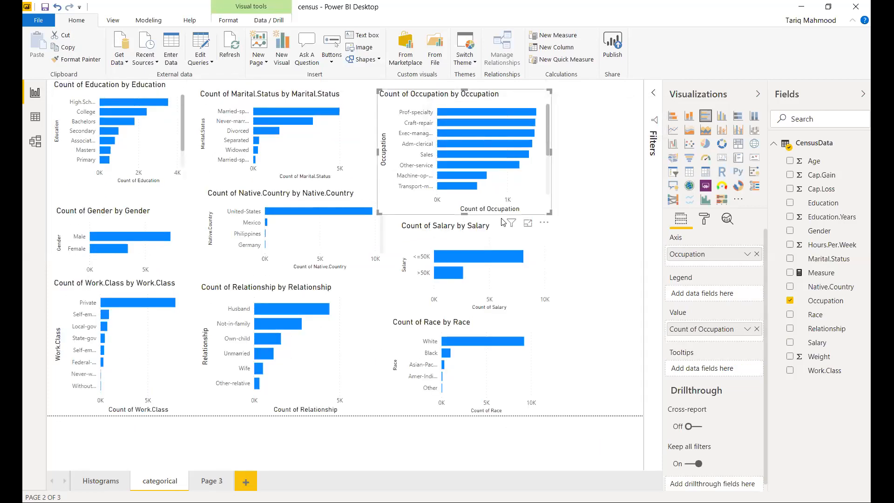
pyautogui.click(526, 224)
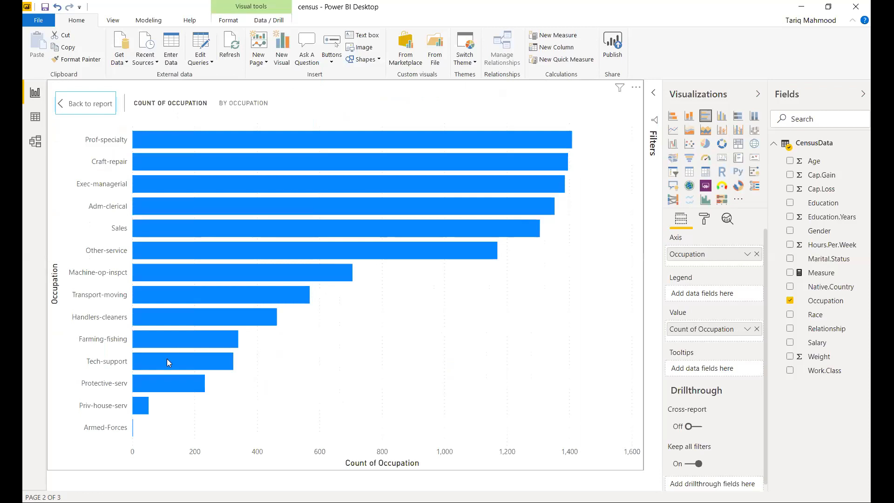
pyautogui.click(96, 101)
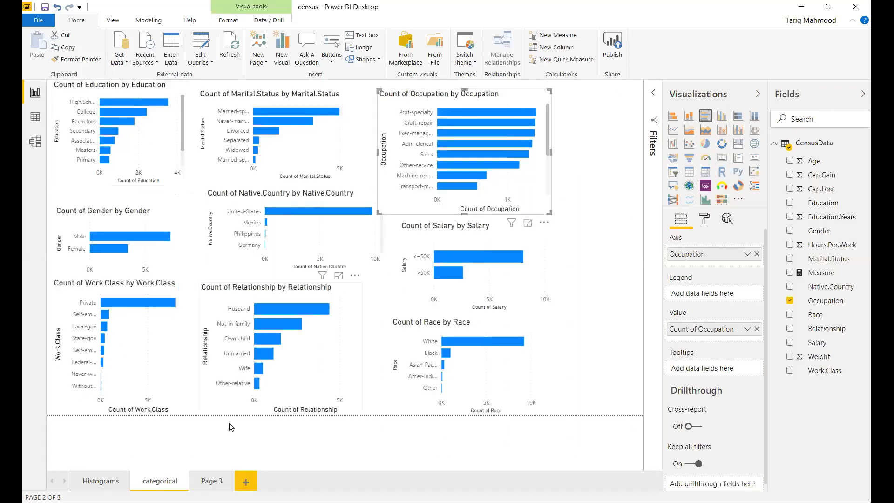
# Save the census report and publish it to My workspace, replacing the existing census dataset.
pyautogui.click(45, 8)
pyautogui.click(618, 52)
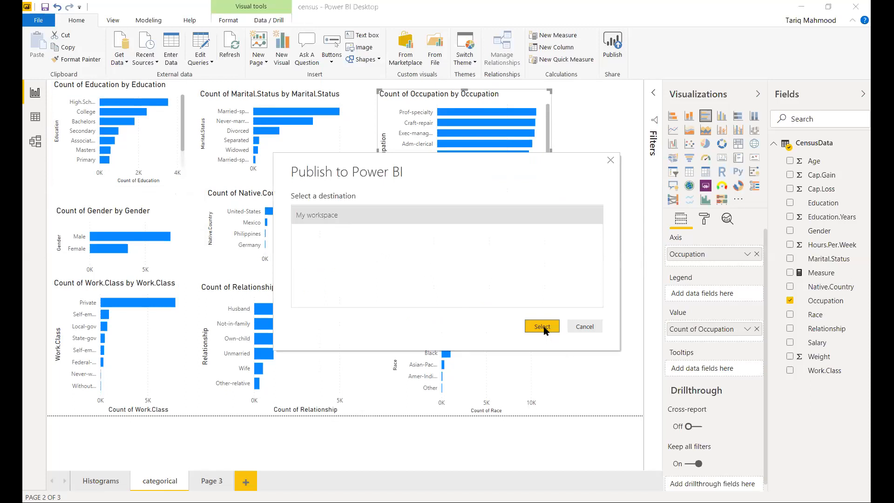
pyautogui.click(543, 328)
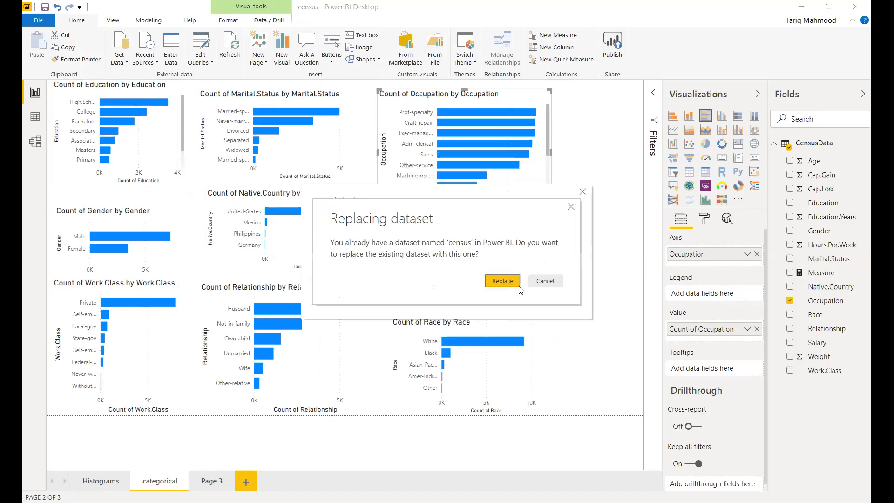
pyautogui.click(503, 281)
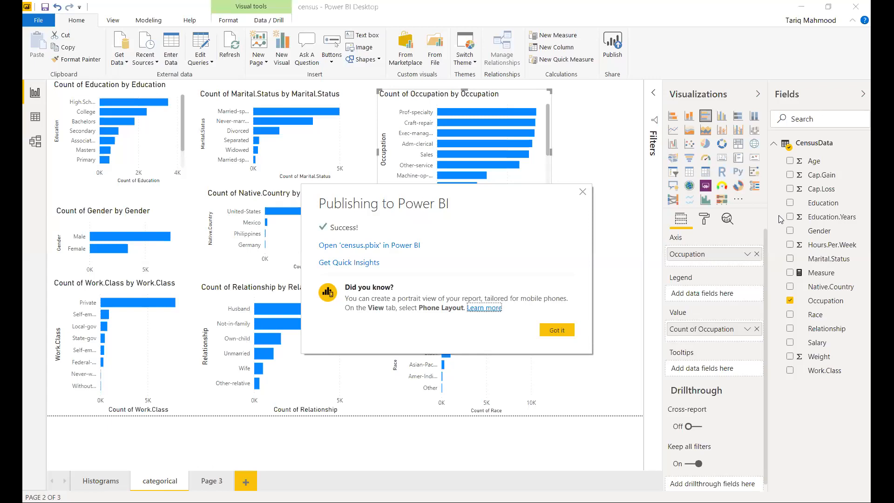
pyautogui.click(558, 331)
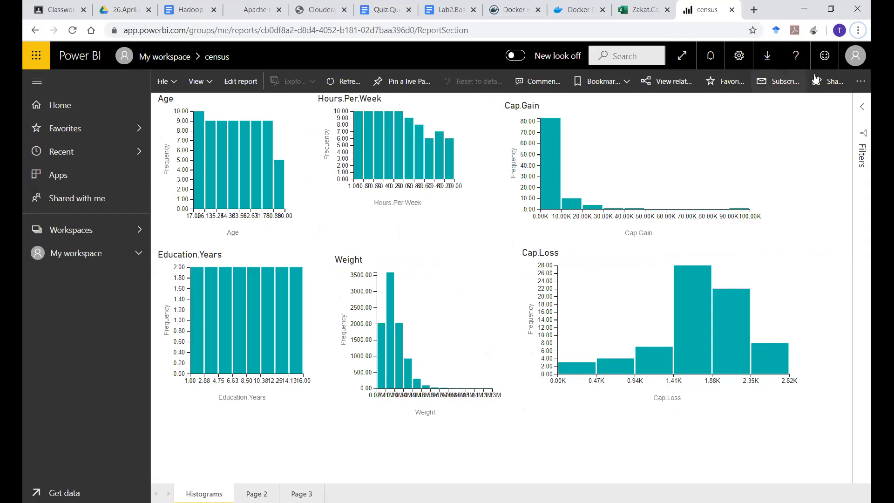
# Reload the published census report in the browser and view its categorical page.
pyautogui.click(257, 494)
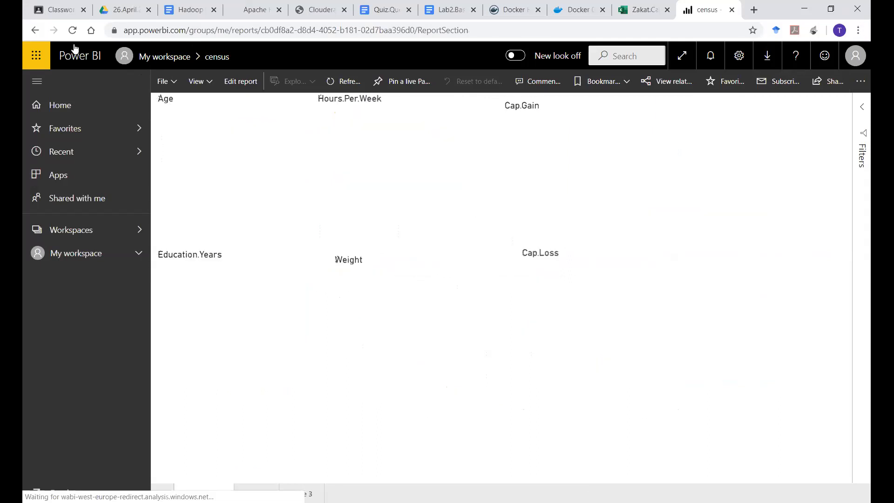
pyautogui.click(72, 30)
pyautogui.click(63, 107)
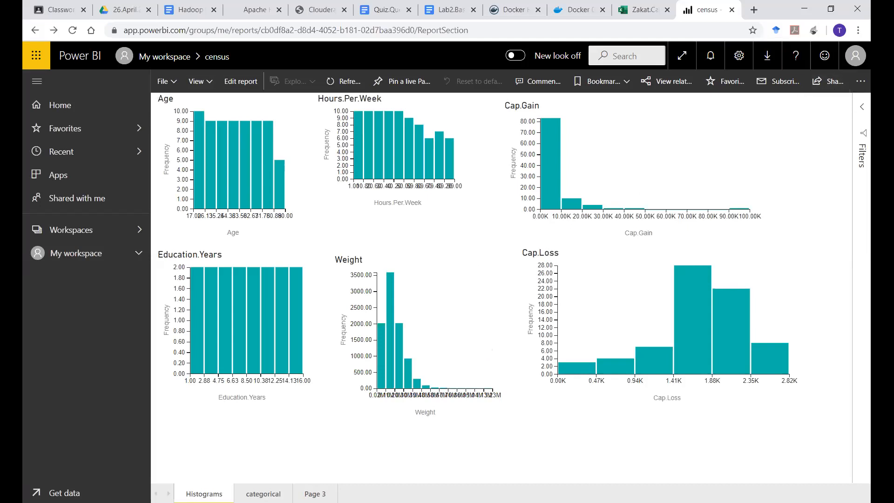
pyautogui.click(264, 494)
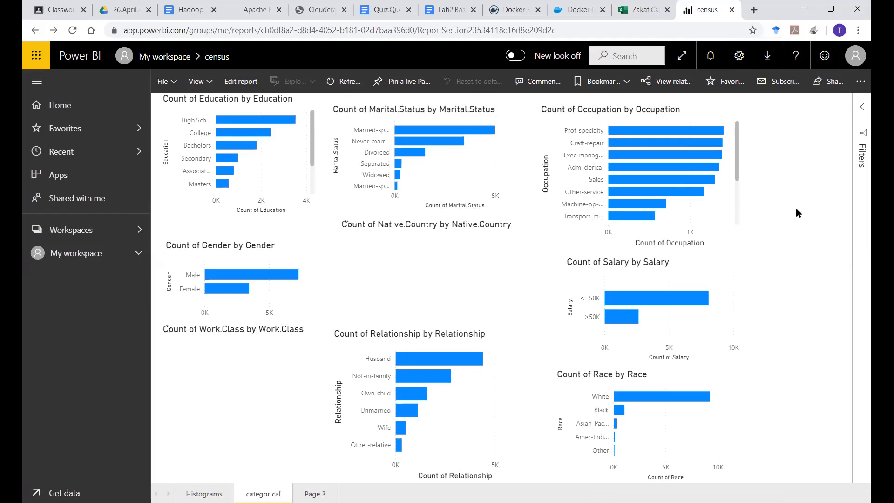
# Switch to Power BI Desktop and add a ring-shaped custom chart on Page 3 with Gender as group and the average of Cap.Loss as value.
pyautogui.hotkey('alt', 'Tab')
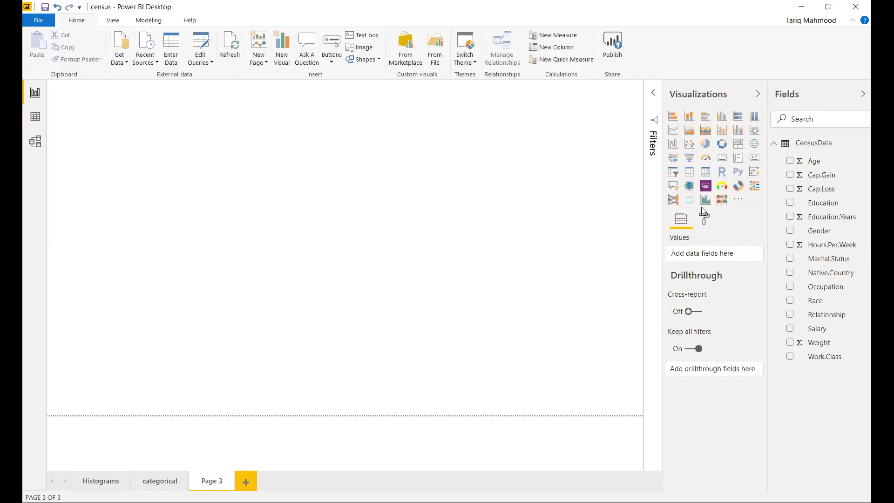
pyautogui.click(739, 189)
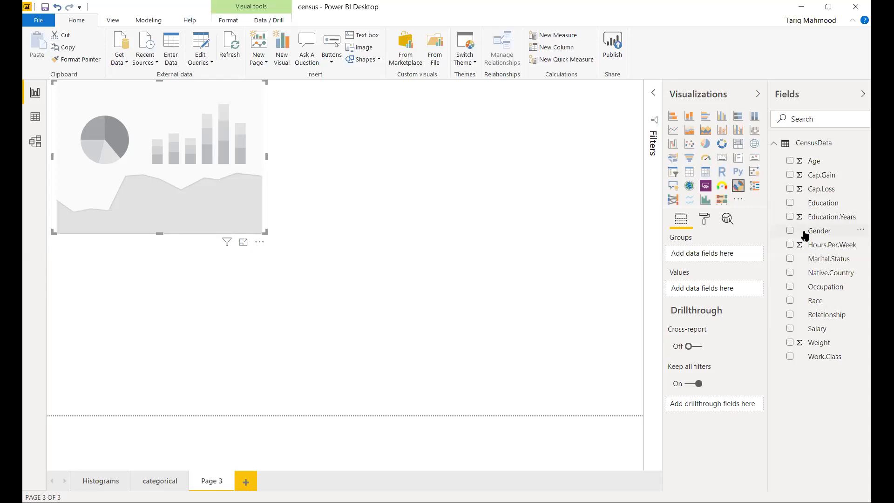
pyautogui.moveTo(817, 234); pyautogui.dragTo(715, 259)
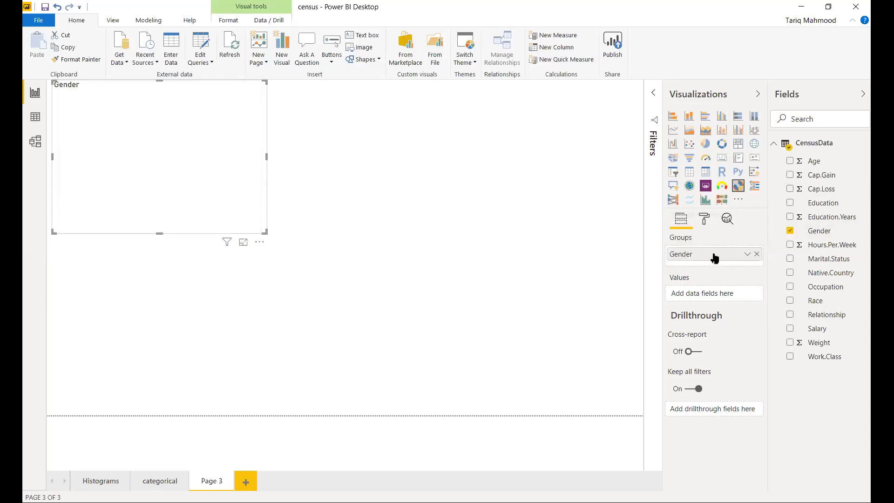
pyautogui.moveTo(820, 190); pyautogui.dragTo(717, 300)
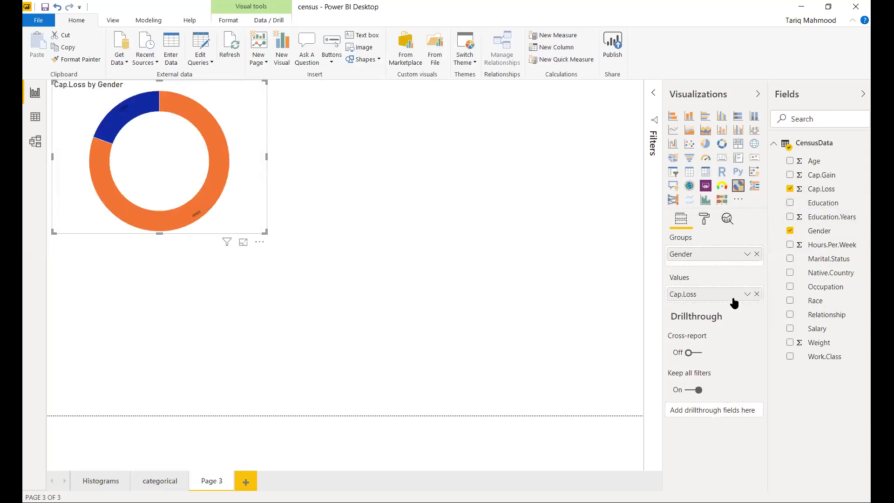
pyautogui.click(748, 294)
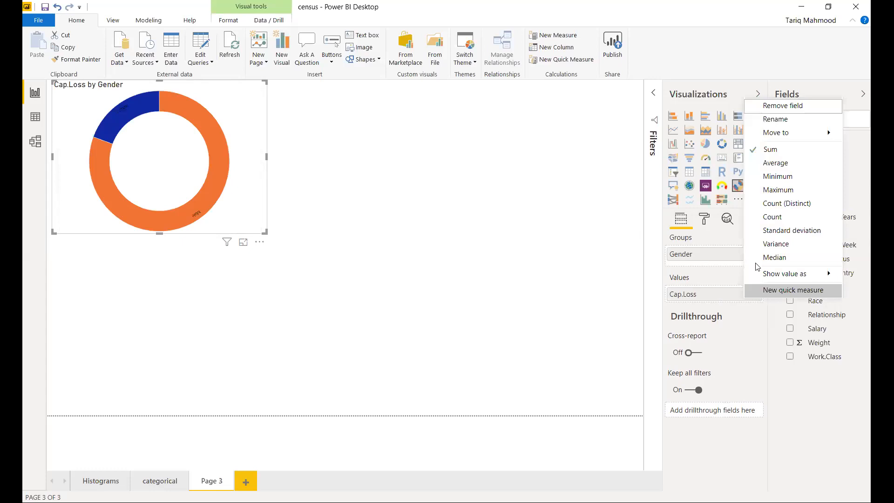
pyautogui.click(769, 164)
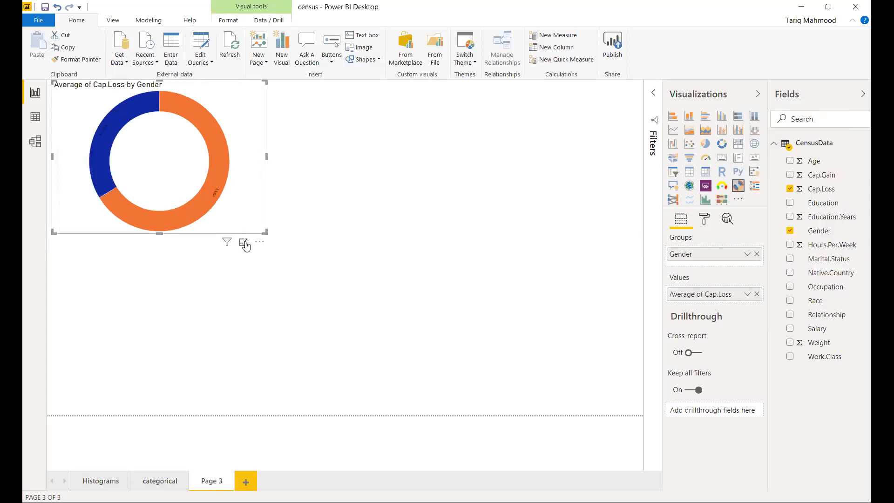
# Try the Spotlight option on the ring chart, switch it off again and reopen the chart's options.
pyautogui.click(260, 242)
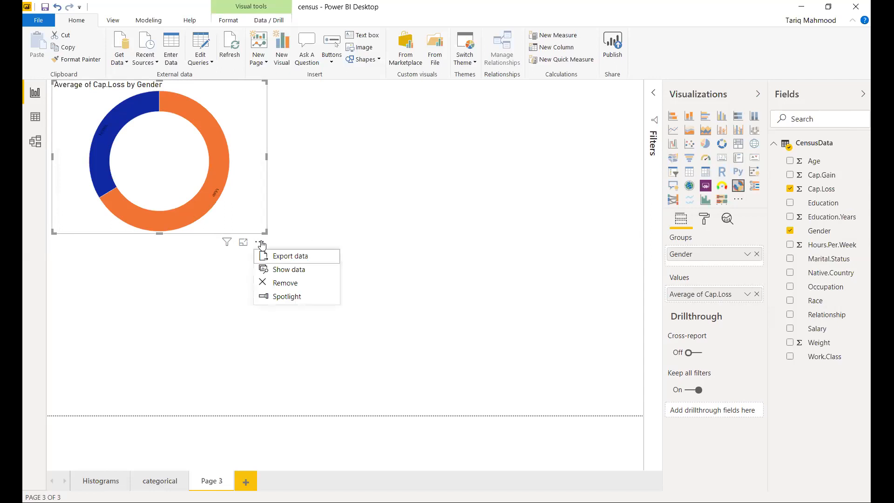
pyautogui.click(290, 297)
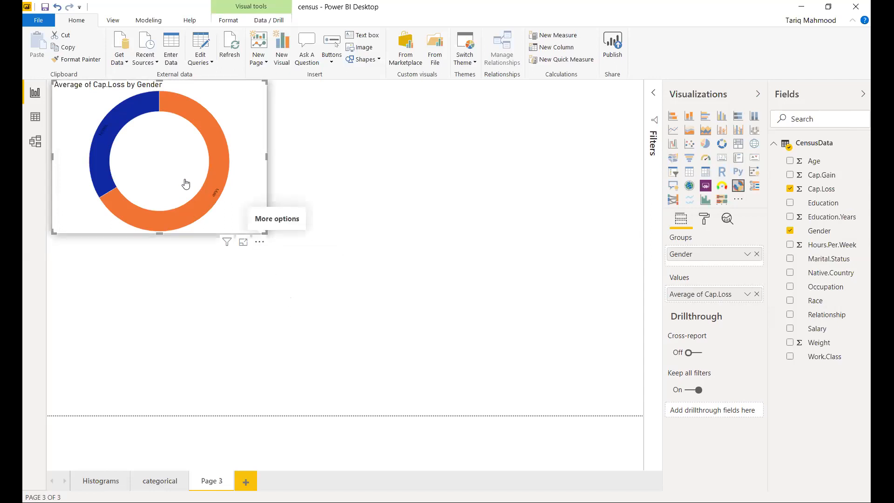
pyautogui.click(260, 242)
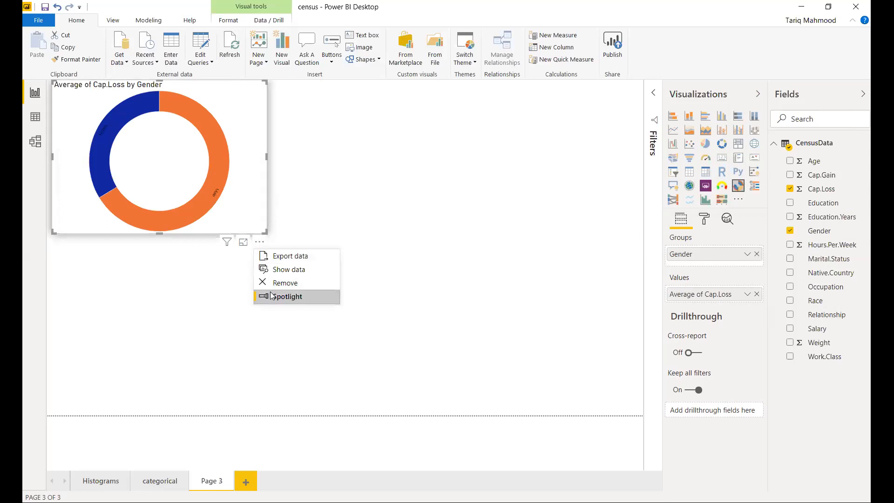
pyautogui.click(274, 297)
pyautogui.click(260, 243)
pyautogui.click(273, 297)
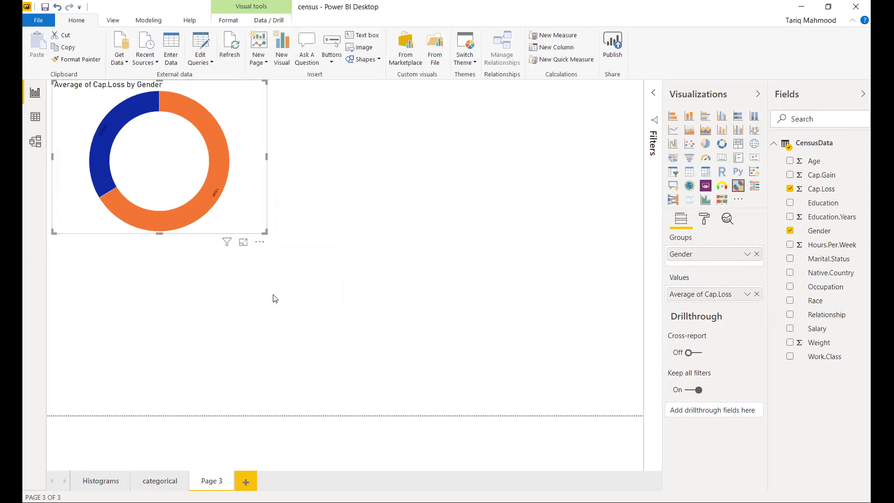
pyautogui.click(265, 255)
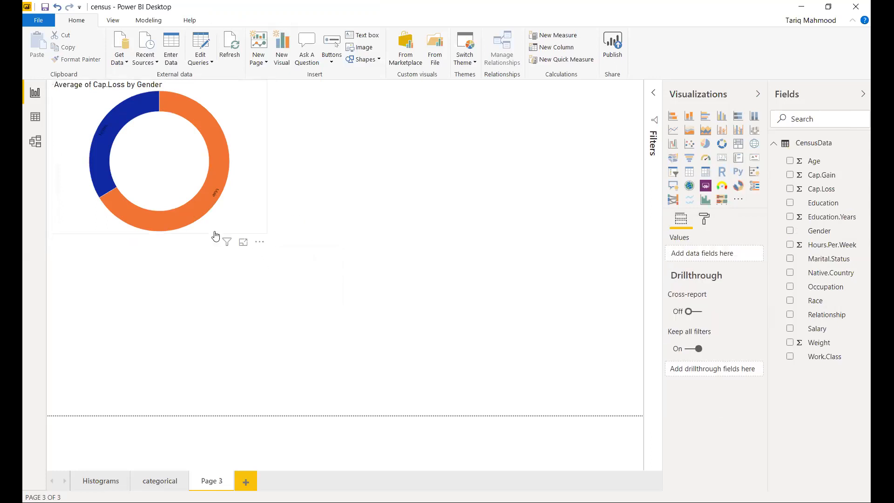
pyautogui.click(260, 242)
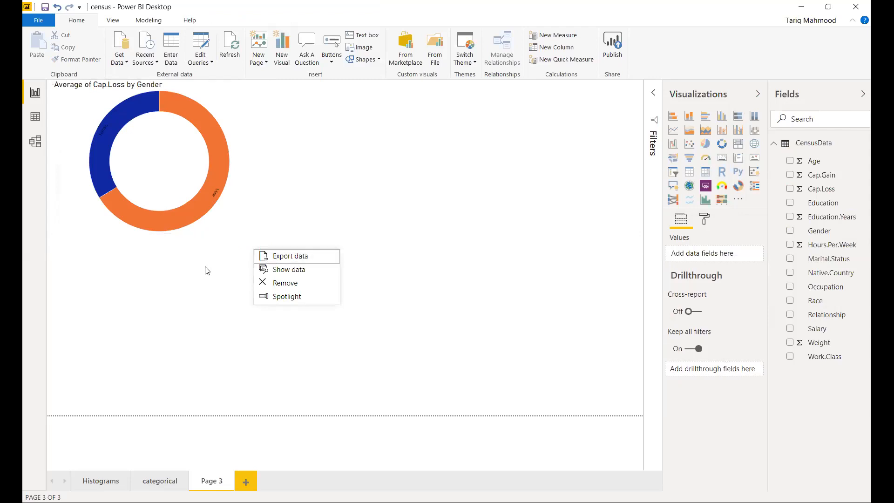
# Enlarge the Cap.Loss ring chart in focus mode and add Salary as a second group below Gender.
pyautogui.click(229, 219)
pyautogui.click(242, 243)
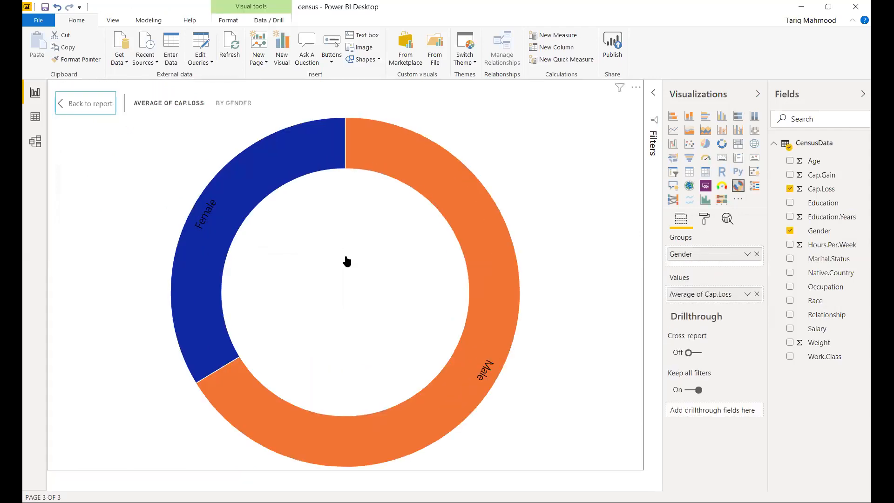
pyautogui.moveTo(478, 373)
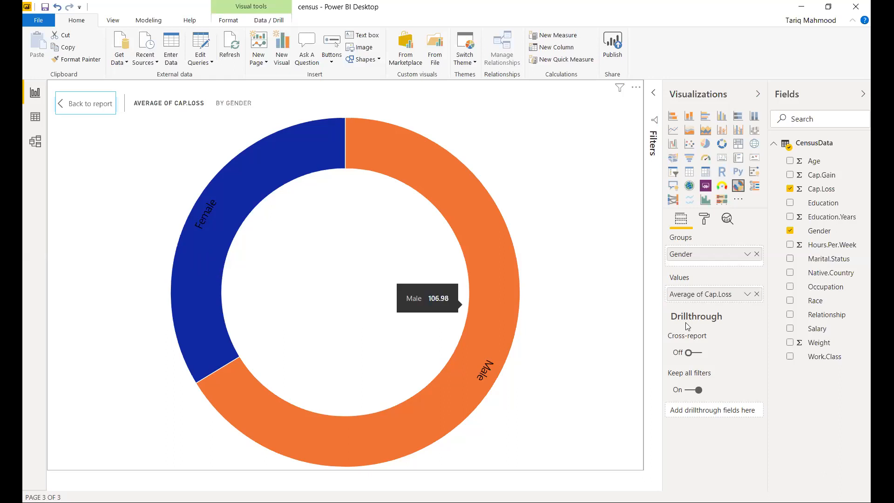
pyautogui.moveTo(826, 334); pyautogui.dragTo(723, 269)
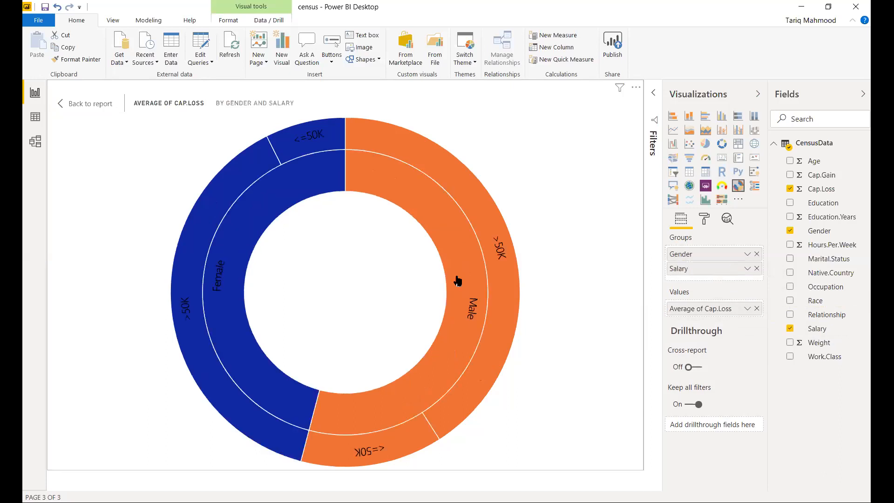
# Examine the average Cap.Loss of each salary segment for Female and Male in the ring chart.
pyautogui.moveTo(311, 148)
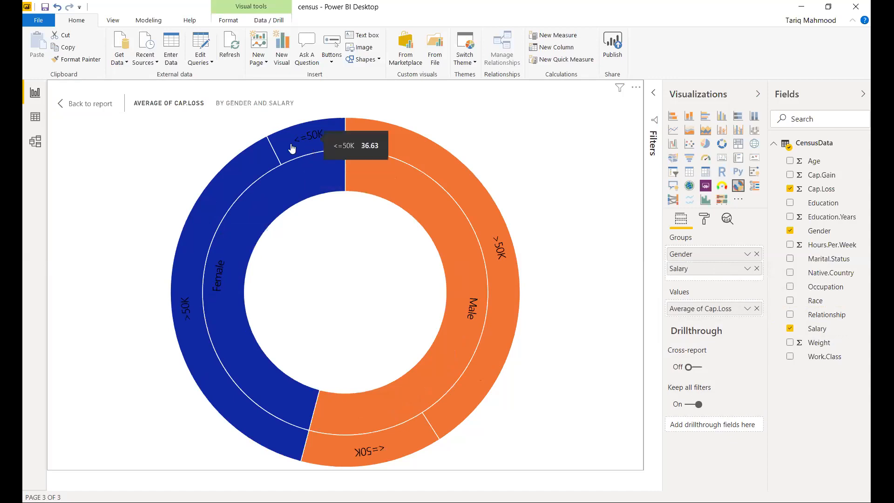
pyautogui.moveTo(191, 321)
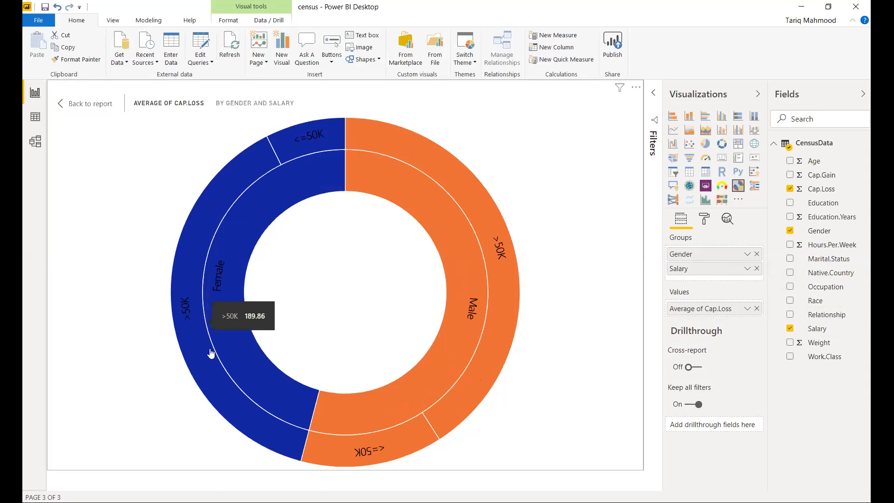
pyautogui.moveTo(423, 241)
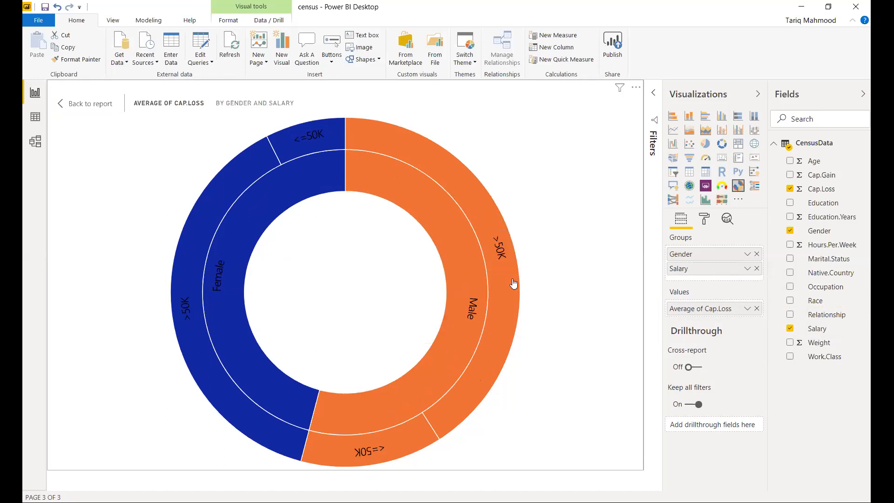
pyautogui.moveTo(508, 264)
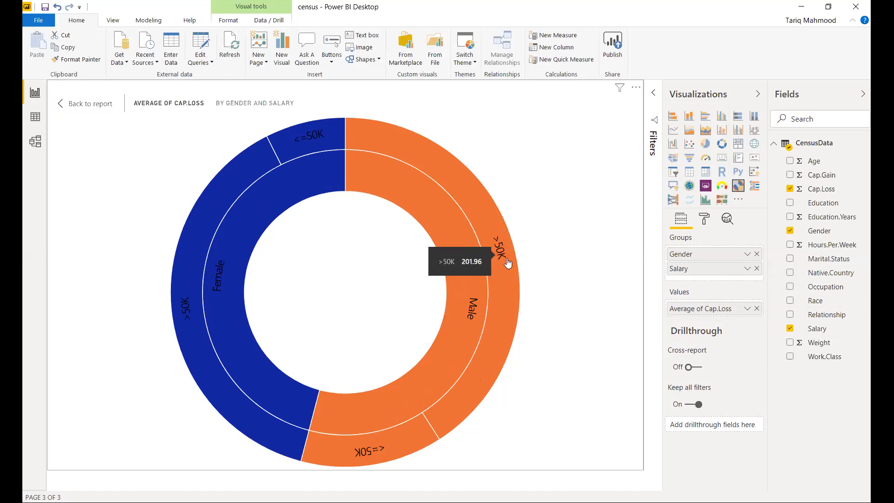
pyautogui.moveTo(378, 446)
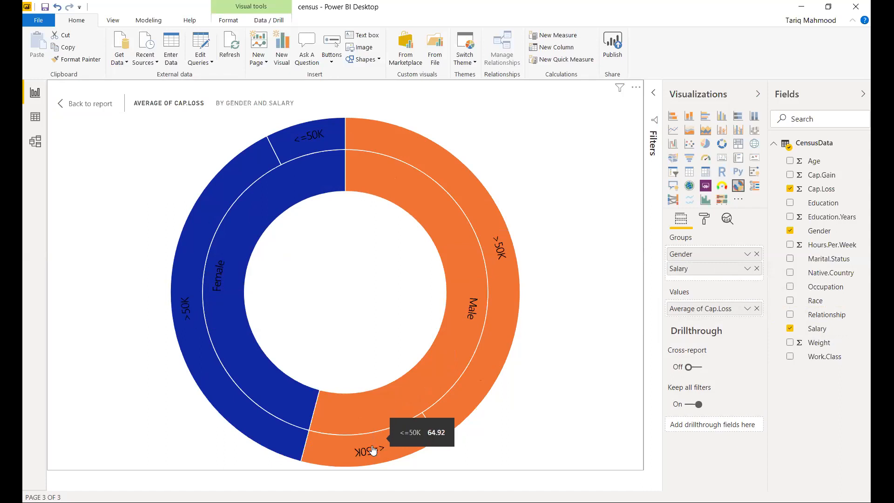
pyautogui.moveTo(233, 368)
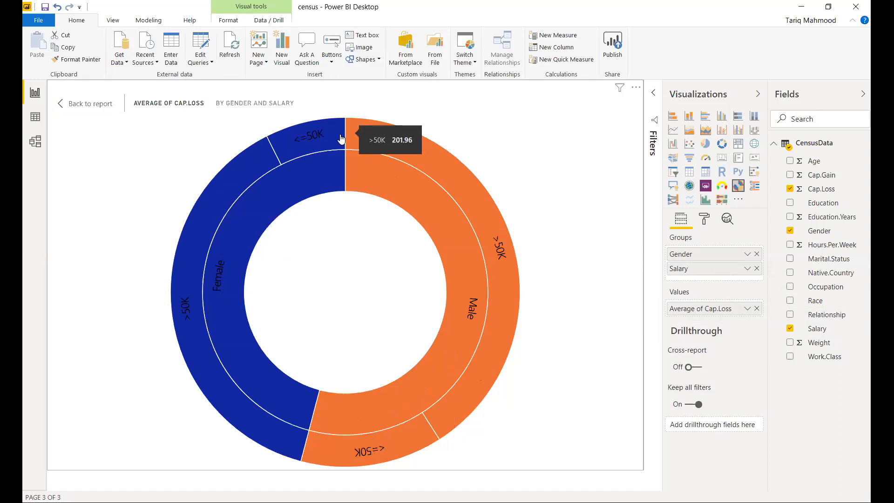
pyautogui.moveTo(301, 180)
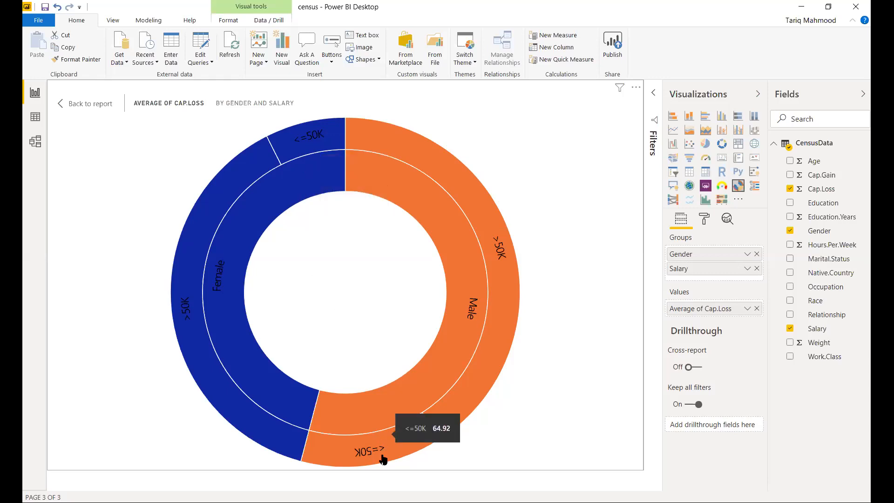
pyautogui.moveTo(497, 339)
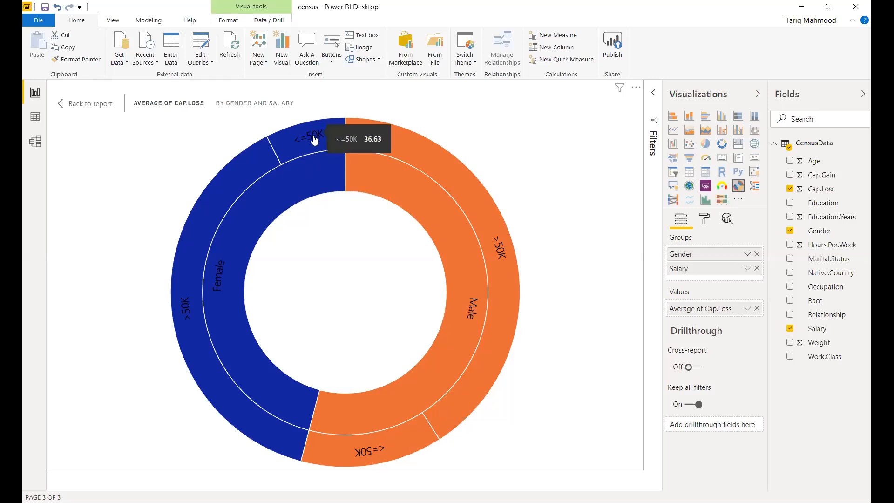
# Add Occupation as the third group of the ring chart and return to the report page.
pyautogui.moveTo(503, 279)
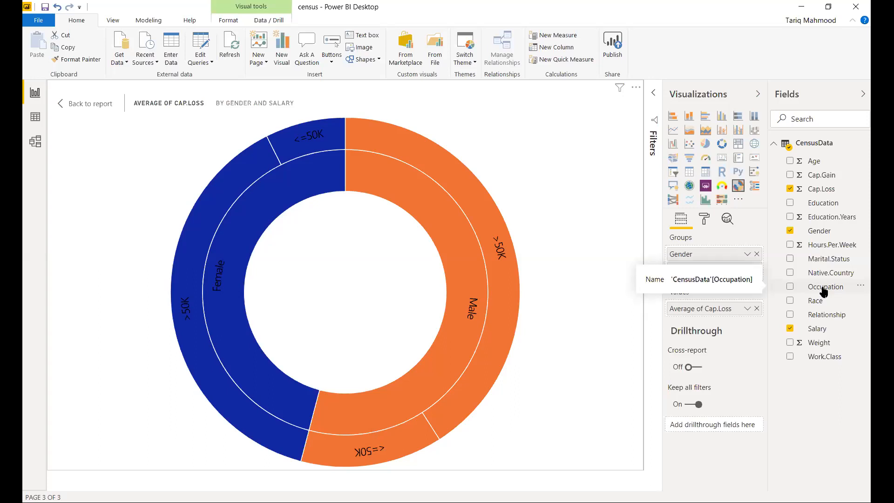
pyautogui.moveTo(801, 297); pyautogui.dragTo(731, 282)
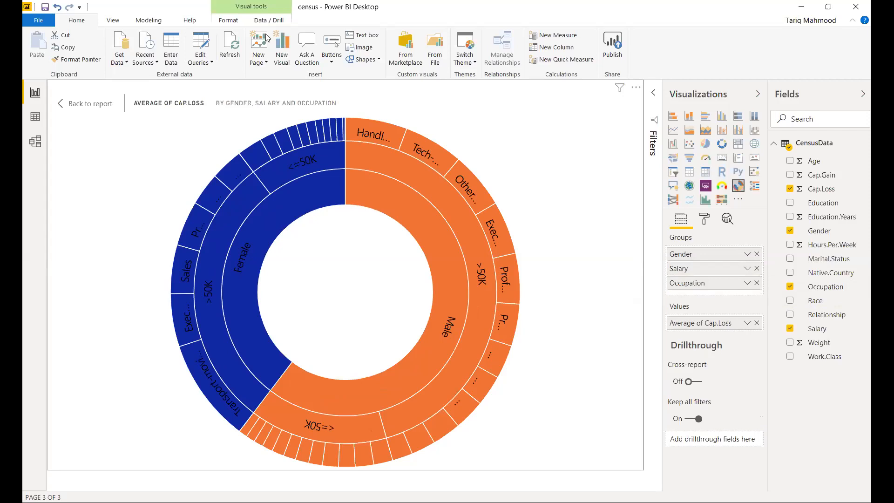
pyautogui.click(89, 103)
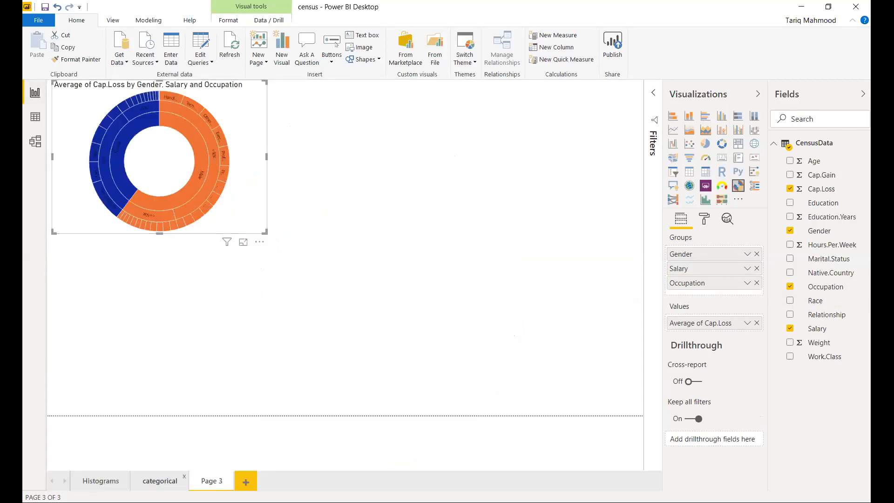
# On the categorical page, examine the Count of Occupation chart in focus mode, leaving no bar highlighted, and return to the report.
pyautogui.click(159, 483)
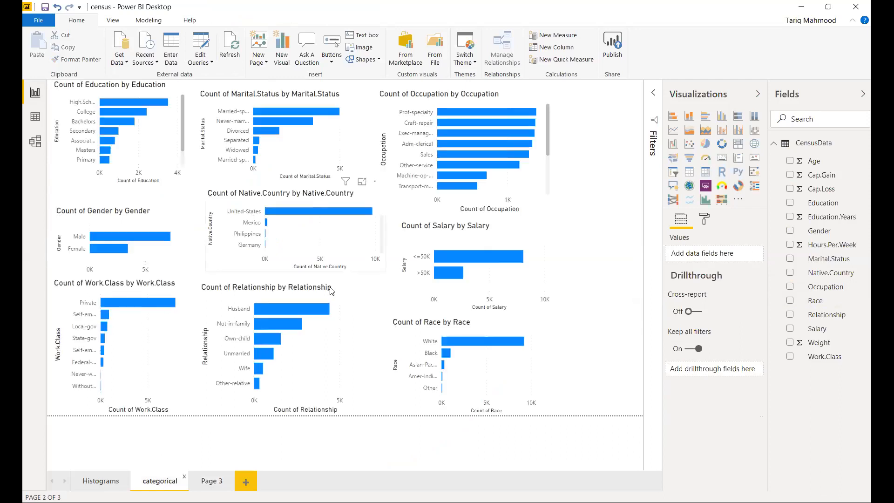
pyautogui.click(510, 146)
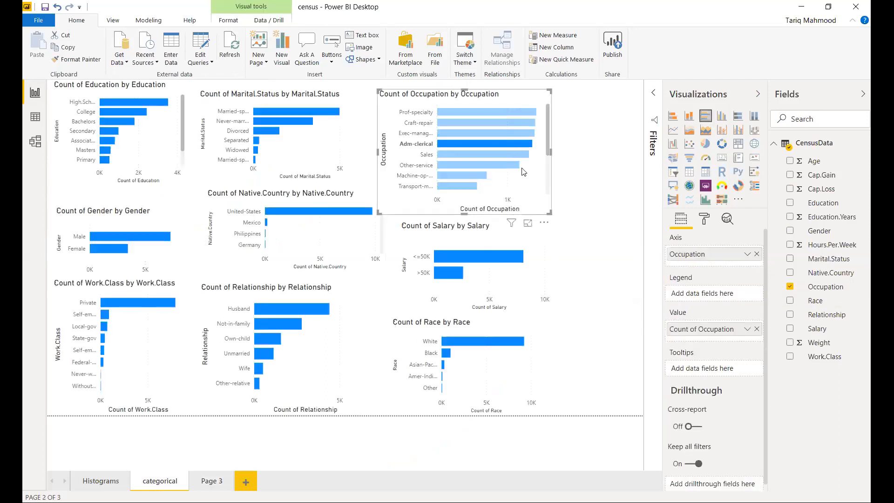
pyautogui.click(554, 163)
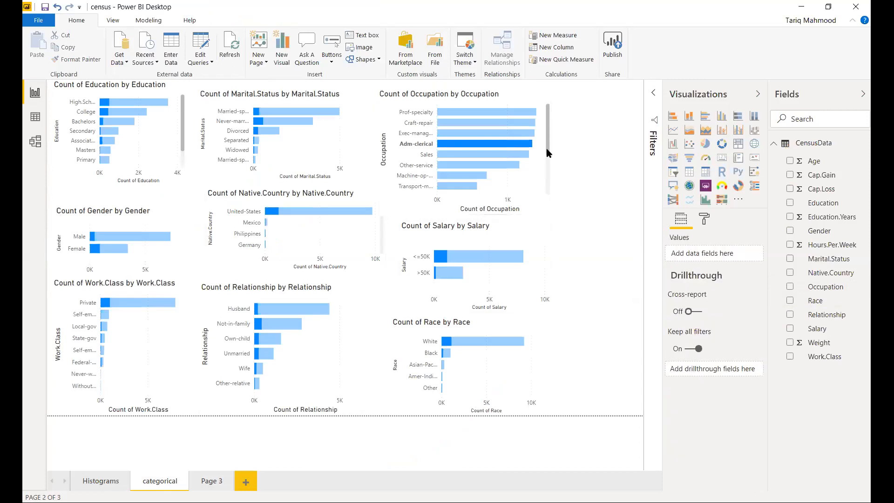
pyautogui.click(539, 189)
pyautogui.click(528, 220)
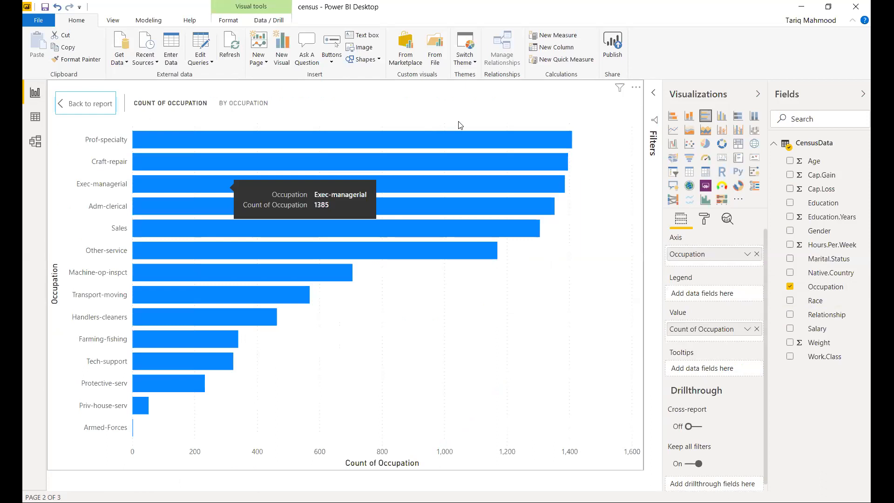
pyautogui.moveTo(411, 145)
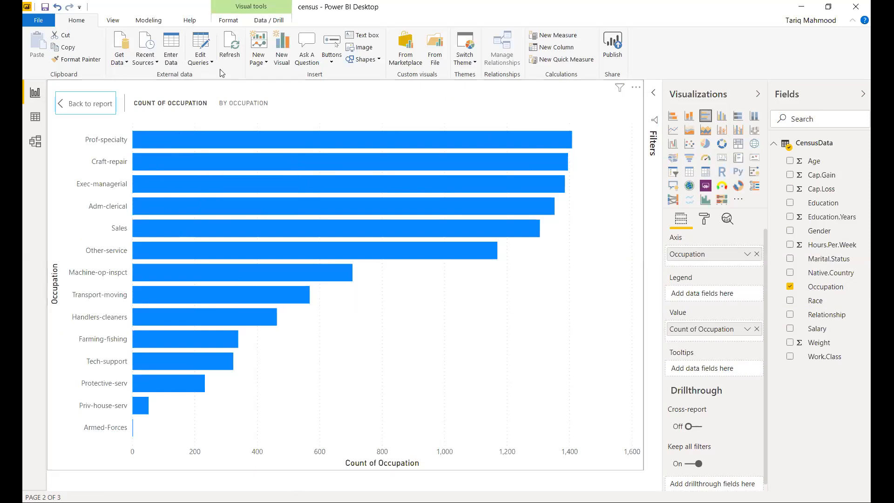
pyautogui.click(103, 109)
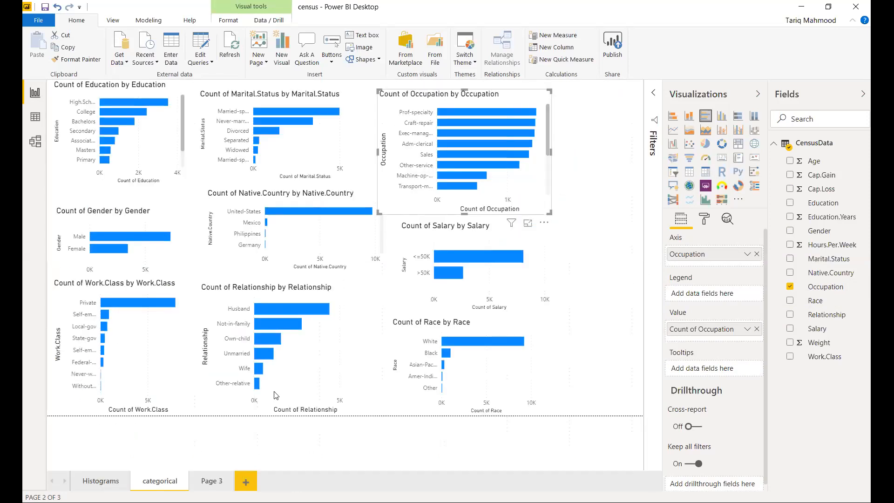
# Filter Page 3 by Occupation to Craft-repair, Exec-managerial and Prof-specialty, and collapse the filter settings.
pyautogui.click(214, 482)
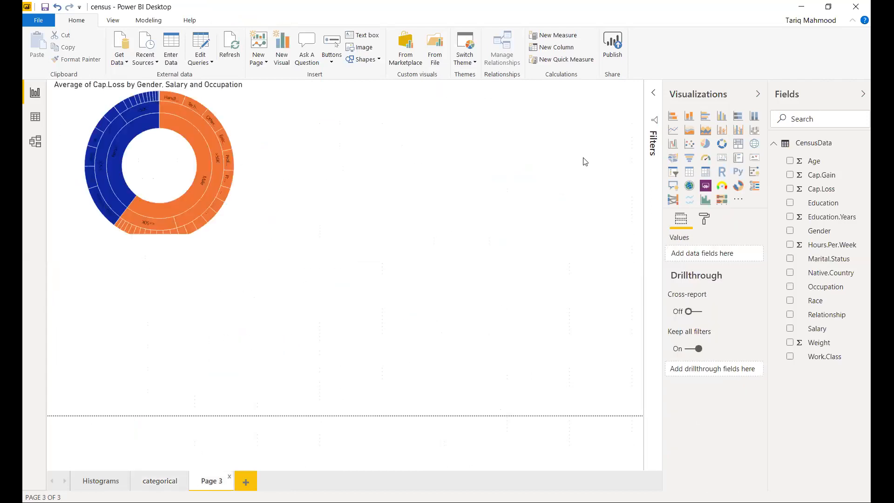
pyautogui.click(654, 94)
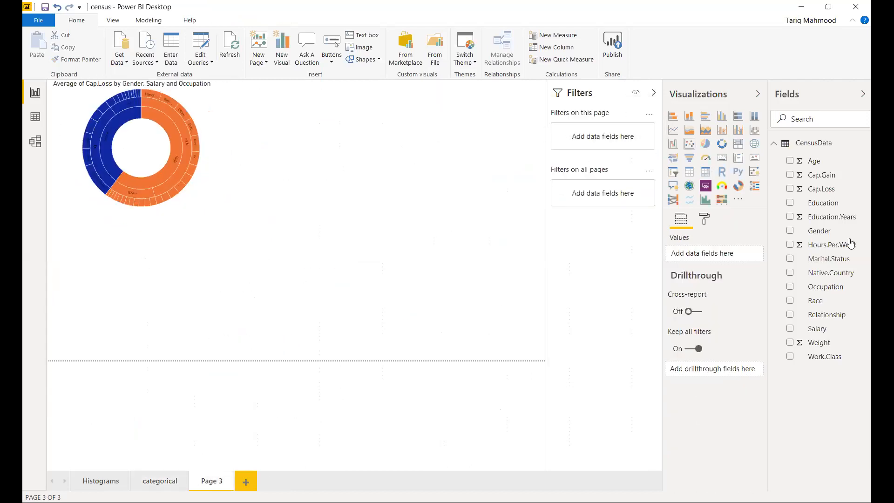
pyautogui.moveTo(834, 292); pyautogui.dragTo(628, 145)
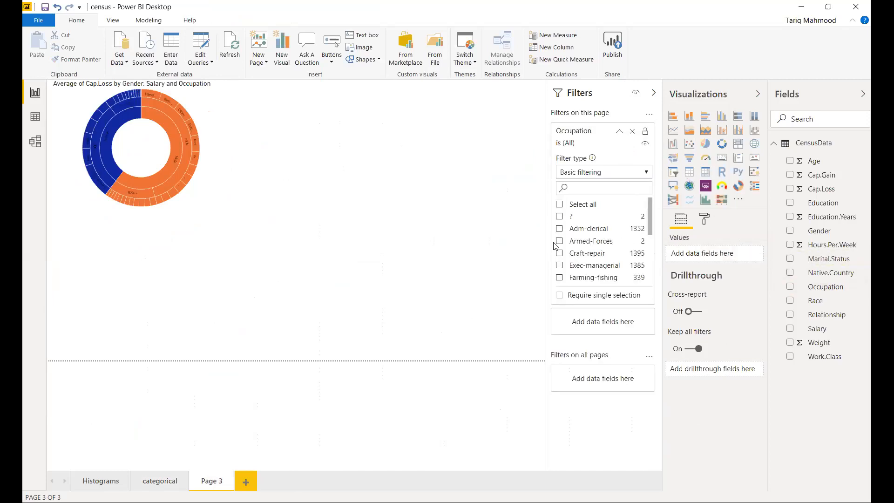
pyautogui.click(560, 254)
pyautogui.click(560, 266)
pyautogui.scroll(-1, 580, 263)
pyautogui.scroll(-2, 580, 263)
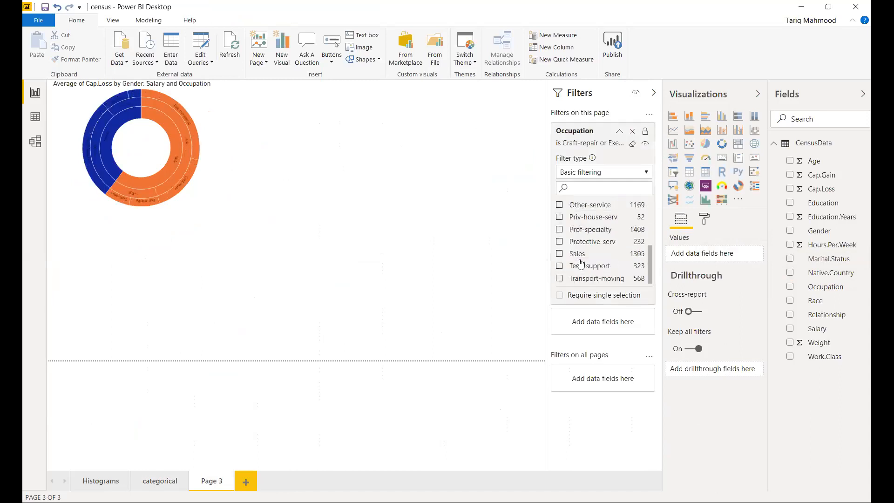
pyautogui.click(560, 230)
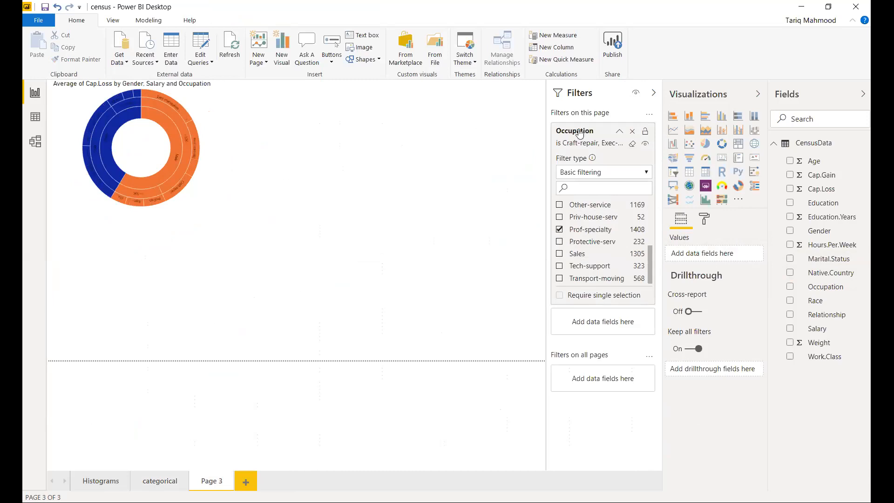
pyautogui.click(654, 93)
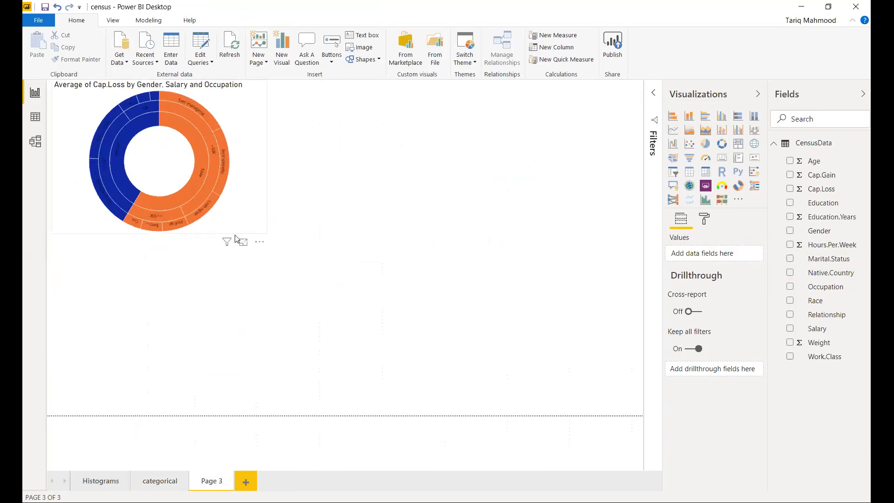
# Enlarge the filtered ring chart in focus mode and try the Storm, Innovate and Solar report themes before applying Tidal.
pyautogui.click(242, 242)
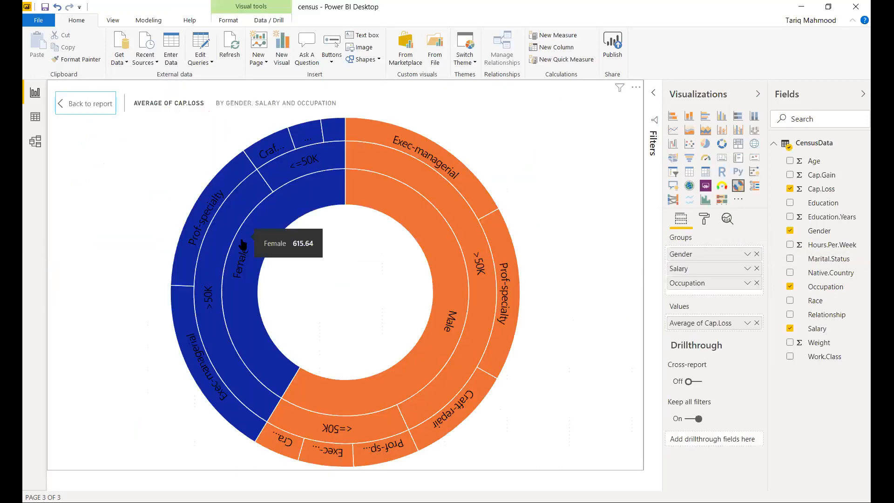
pyautogui.click(464, 58)
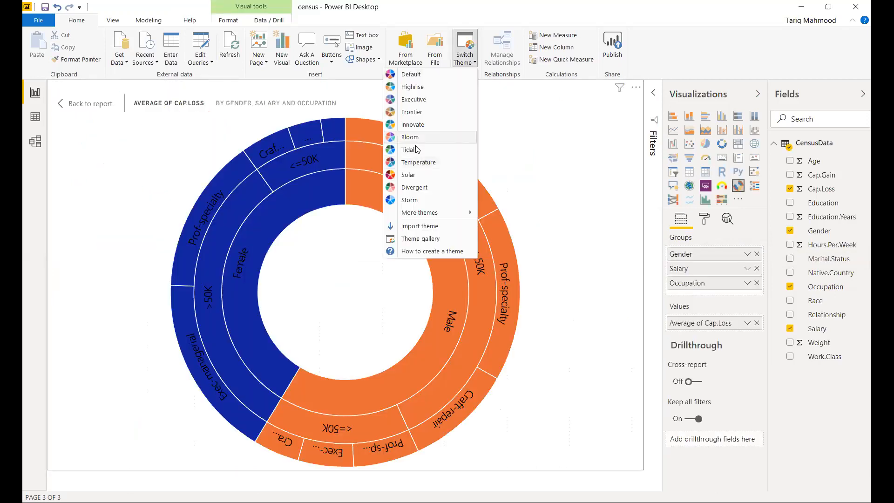
pyautogui.click(420, 202)
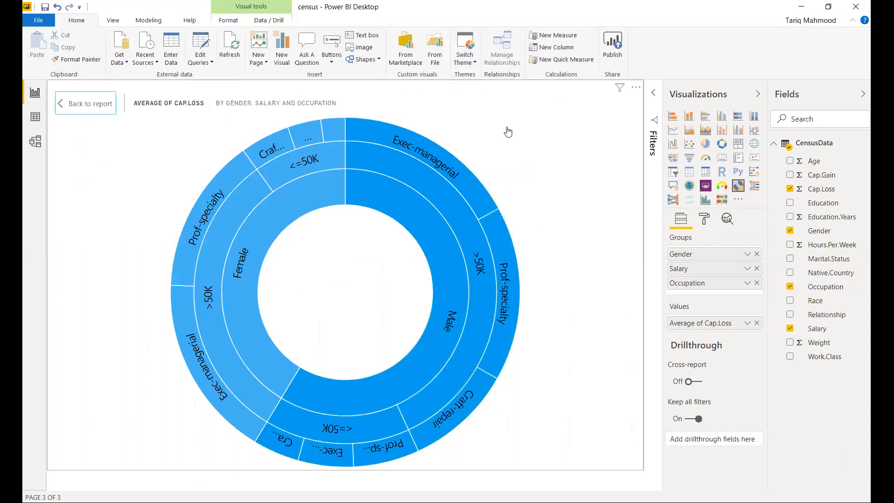
pyautogui.click(467, 63)
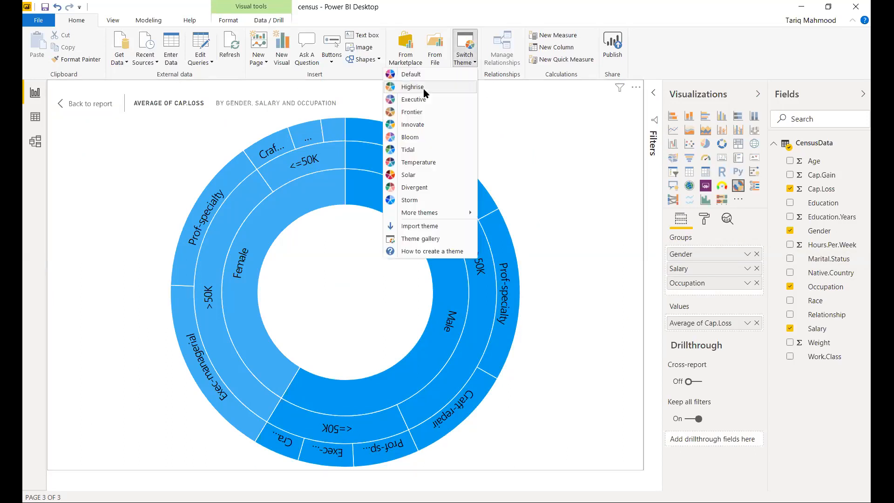
pyautogui.click(426, 126)
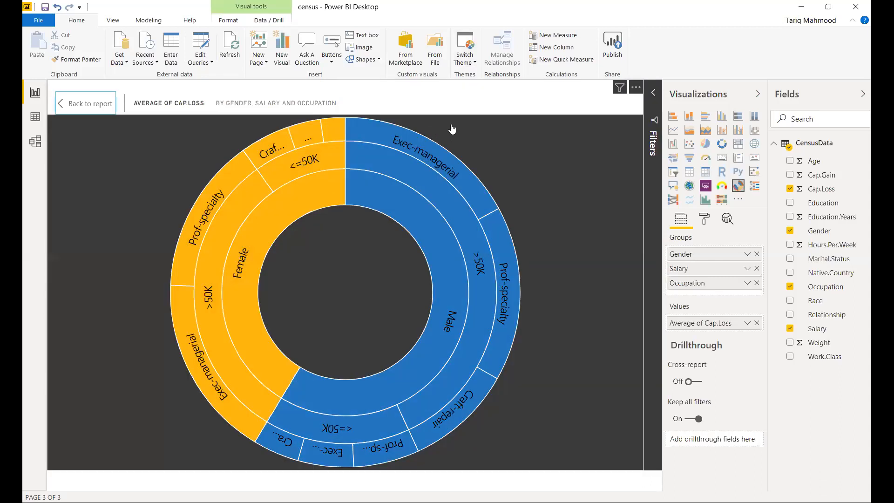
pyautogui.click(465, 52)
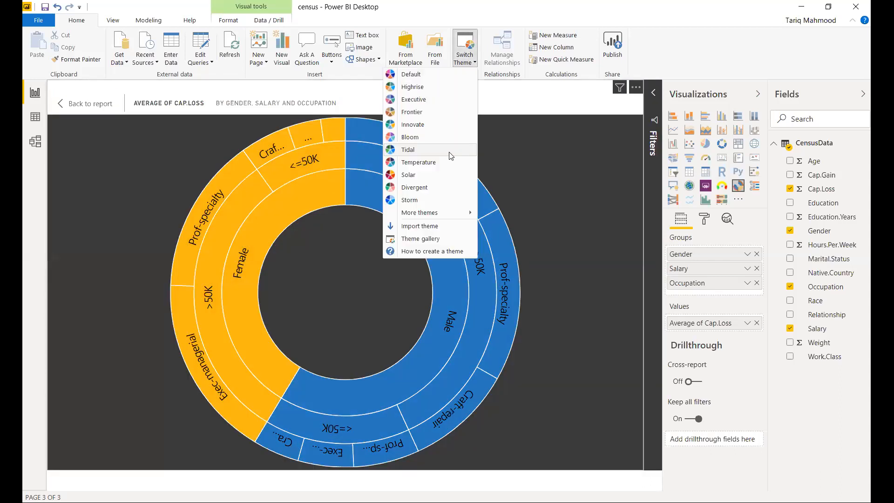
pyautogui.click(446, 180)
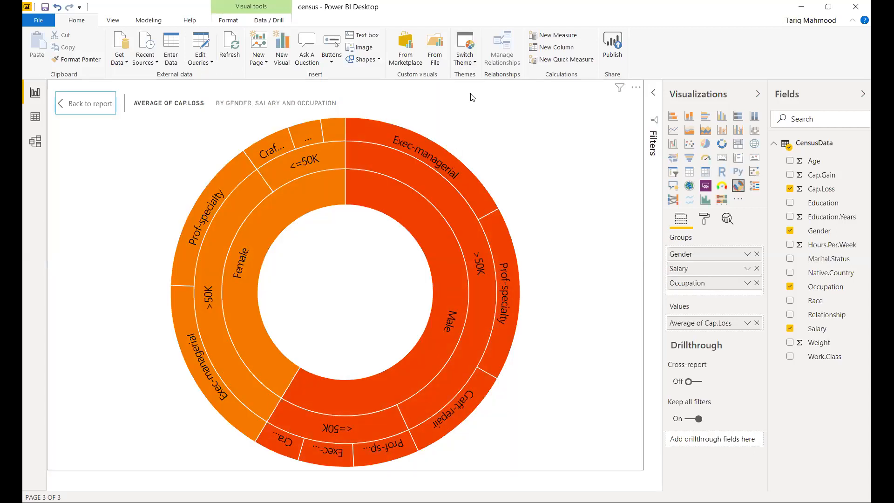
pyautogui.click(464, 51)
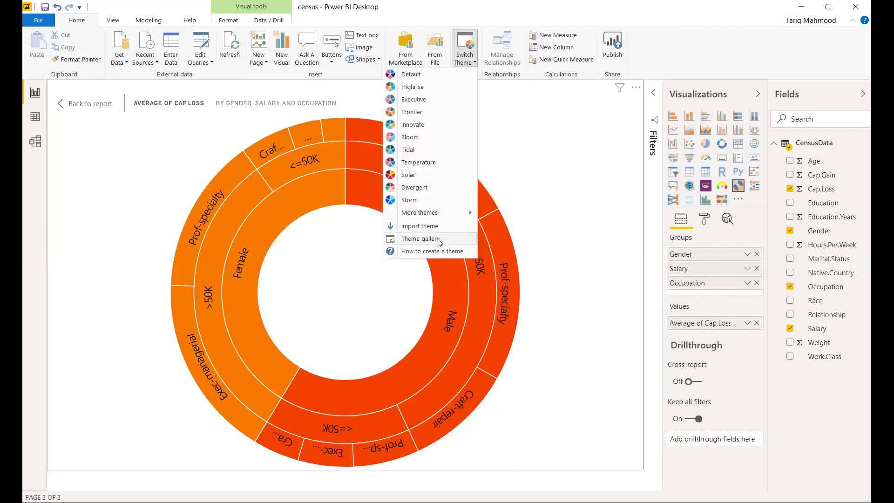
pyautogui.click(428, 150)
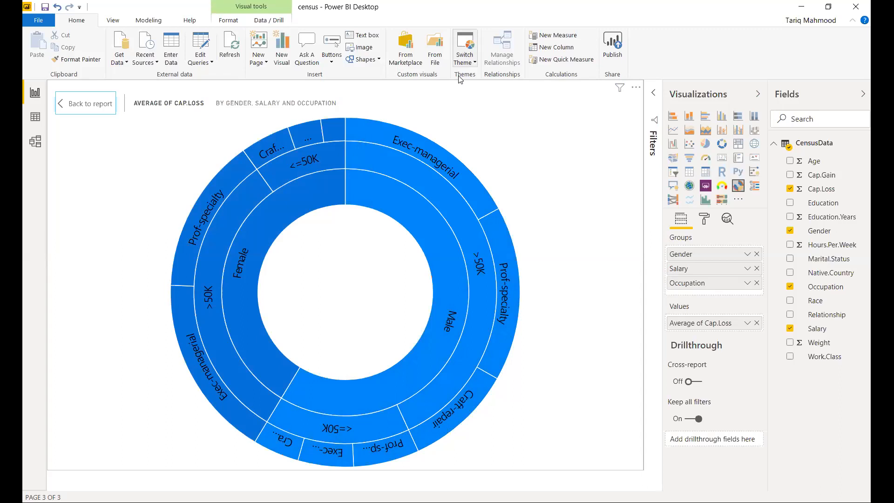
# Read the average Cap.Loss of individual gender, salary and occupation segments in the enlarged ring chart.
pyautogui.moveTo(307, 148)
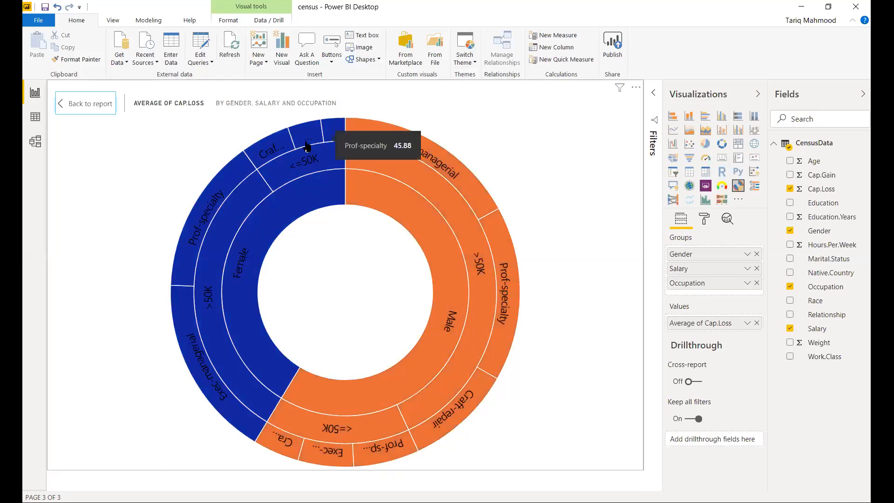
pyautogui.moveTo(471, 410)
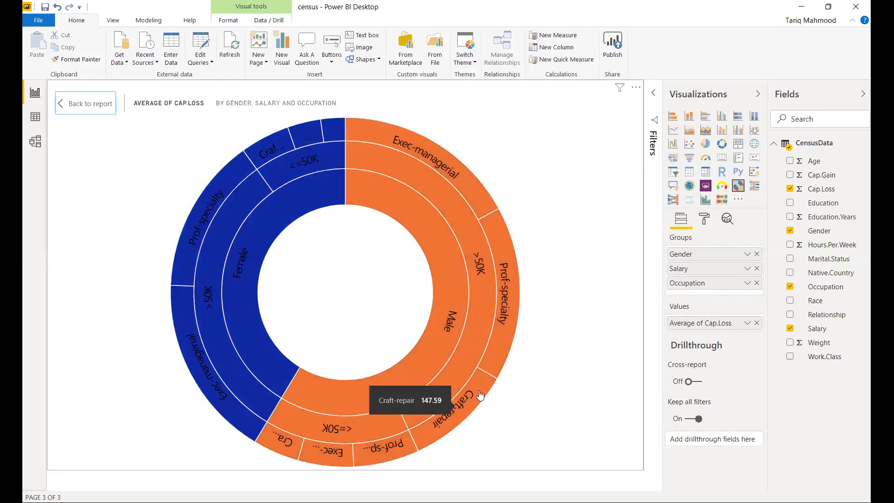
pyautogui.moveTo(280, 155)
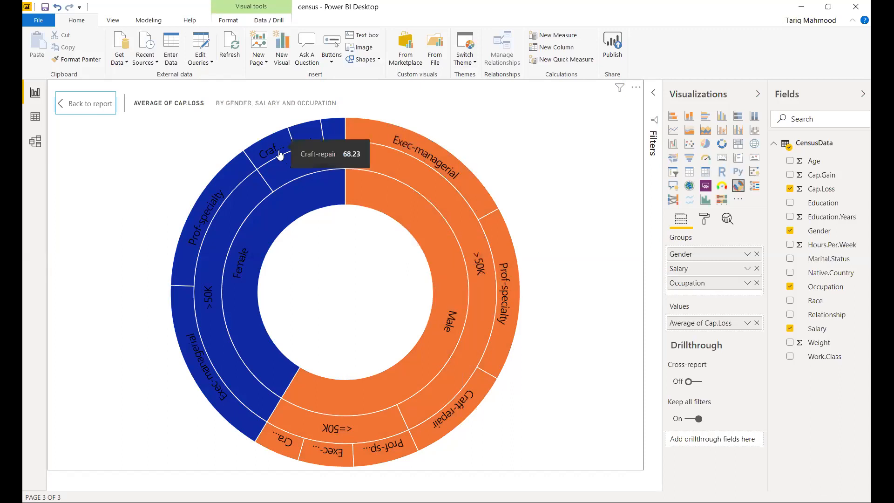
pyautogui.moveTo(412, 146)
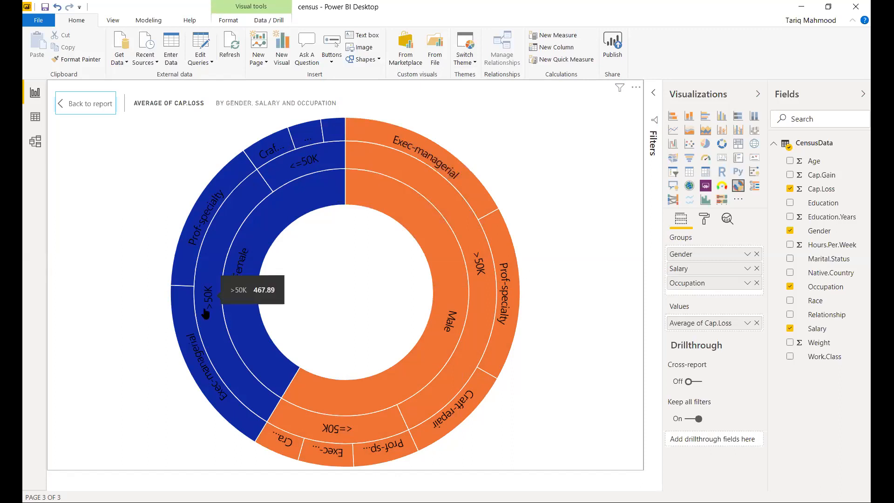
pyautogui.moveTo(254, 249)
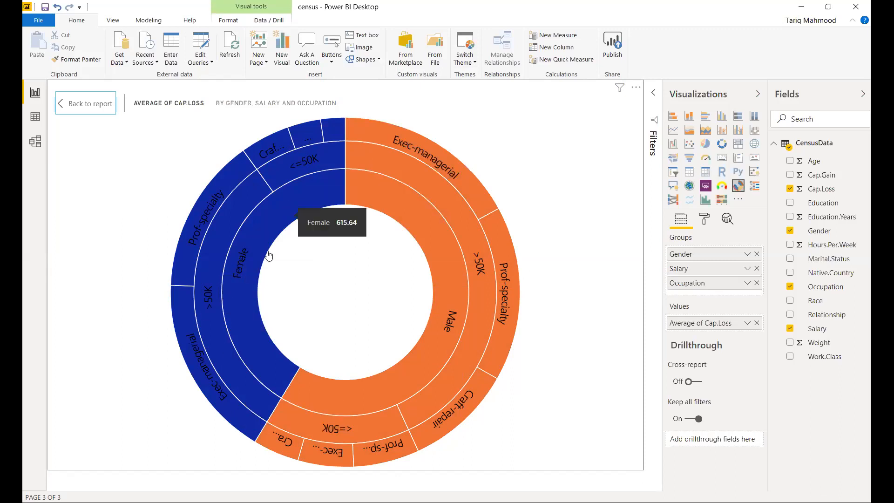
pyautogui.moveTo(472, 257)
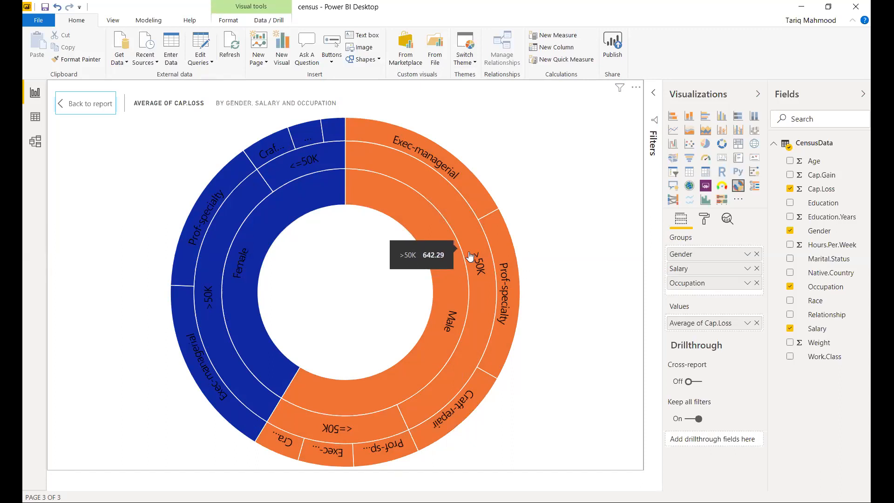
# Check the Occupation column in the data table, and return from the enlarged ring chart to the Page 3 report.
pyautogui.click(35, 117)
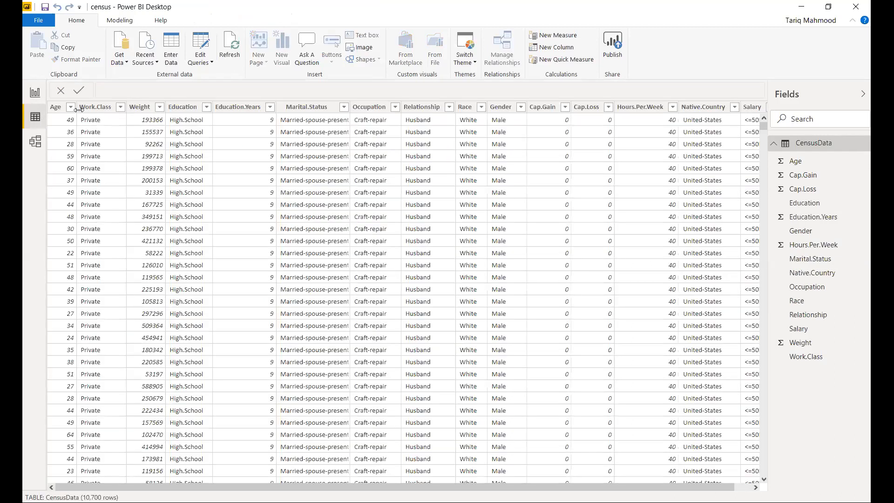
pyautogui.rightClick(369, 106)
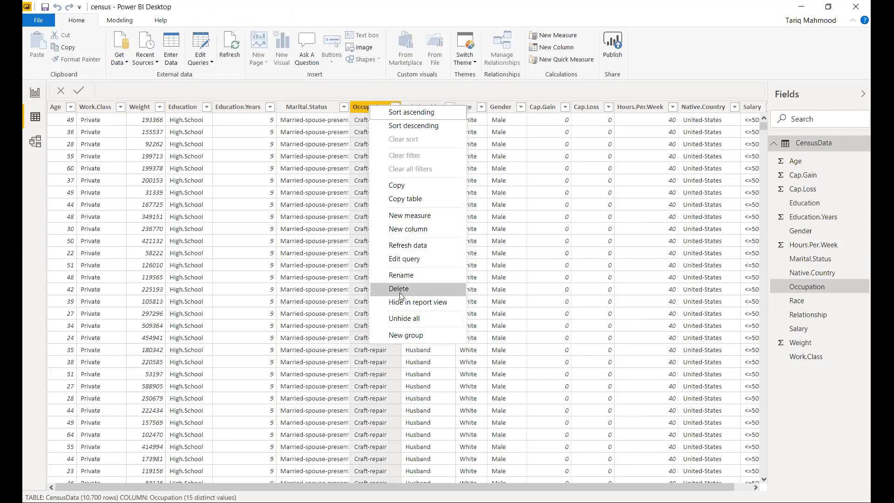
pyautogui.press('Escape')
pyautogui.click(370, 159)
pyautogui.scroll(-3, 370, 159)
pyautogui.scroll(3, 119, 115)
pyautogui.click(35, 92)
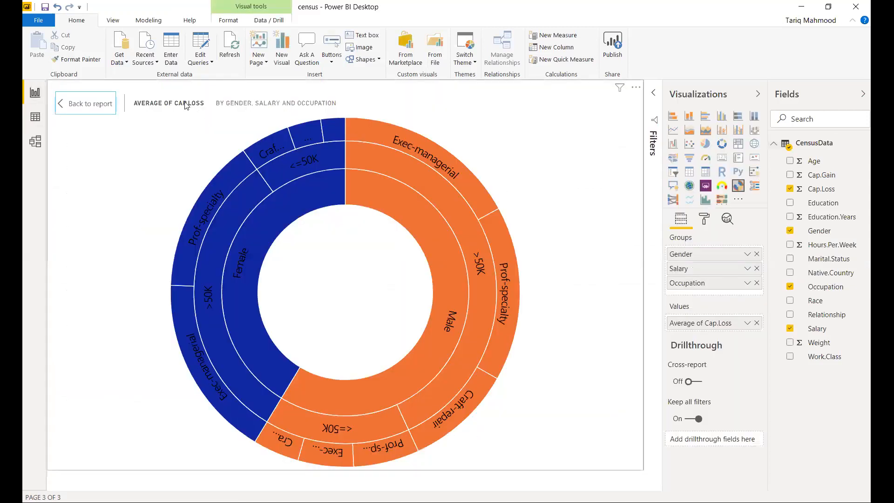
pyautogui.click(90, 103)
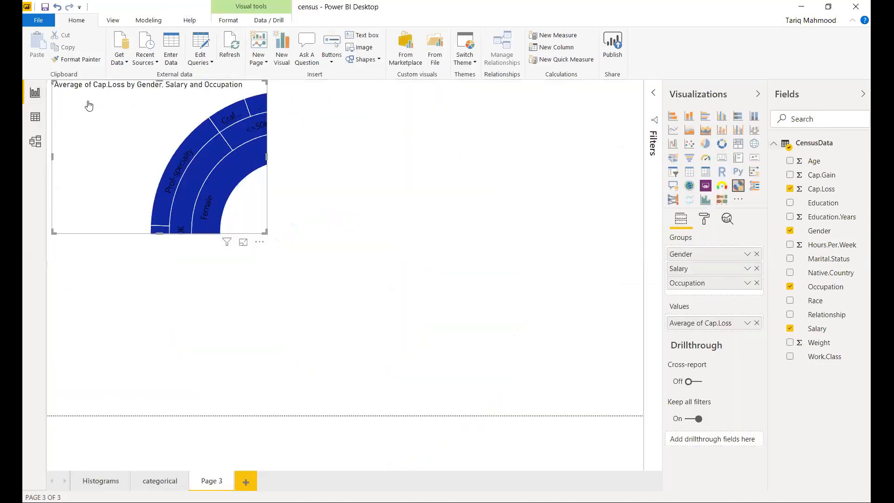
pyautogui.click(228, 335)
# Filter the Occupation column of the CensusData table to exclude the "?" value.
pyautogui.click(35, 117)
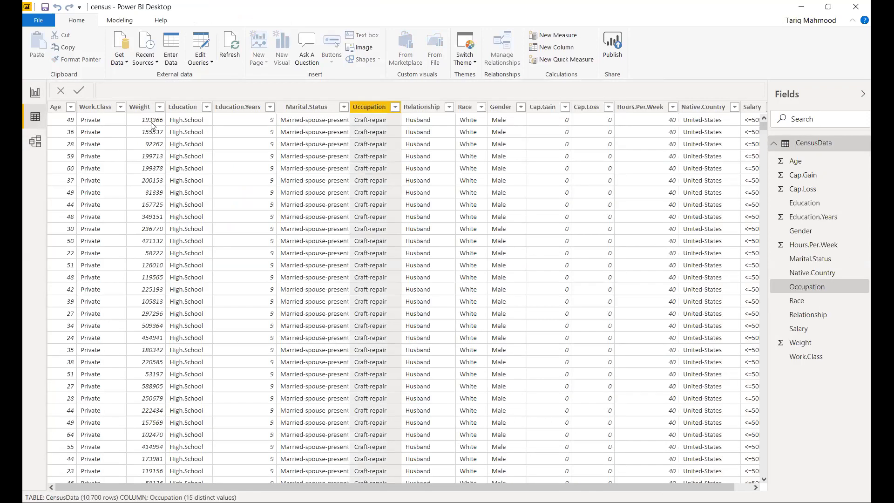
pyautogui.click(396, 108)
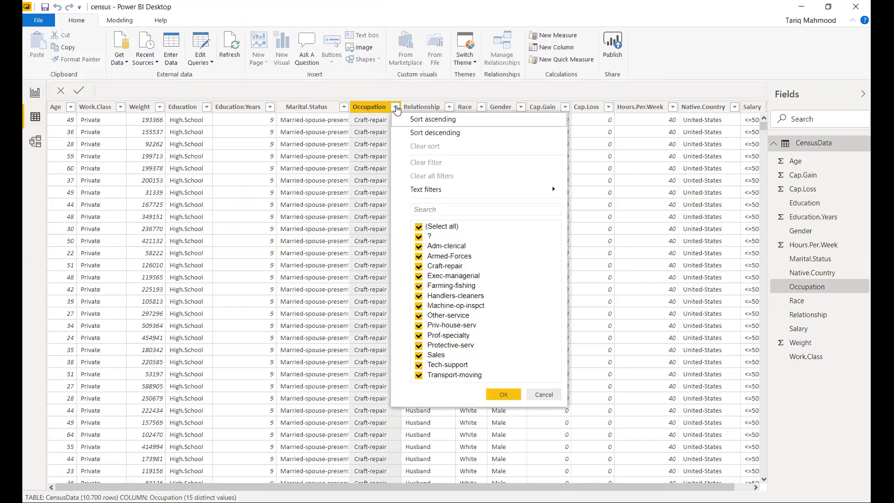
pyautogui.click(419, 237)
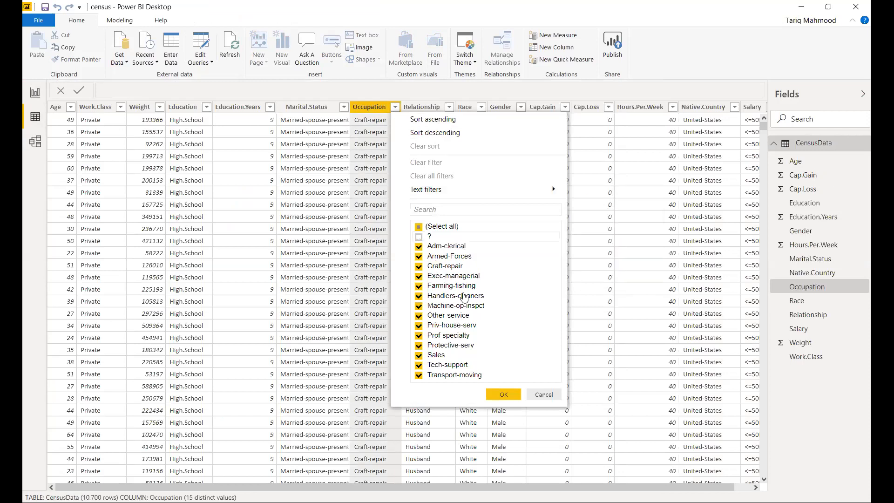
pyautogui.click(510, 396)
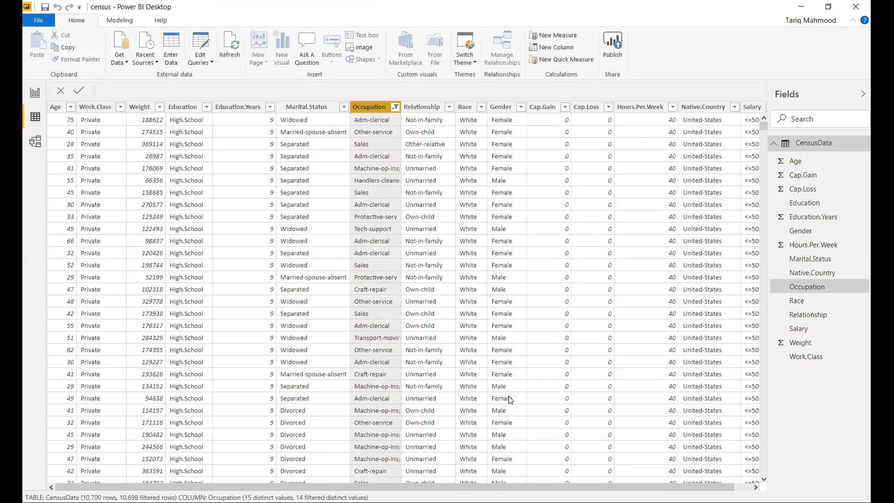
pyautogui.rightClick(376, 107)
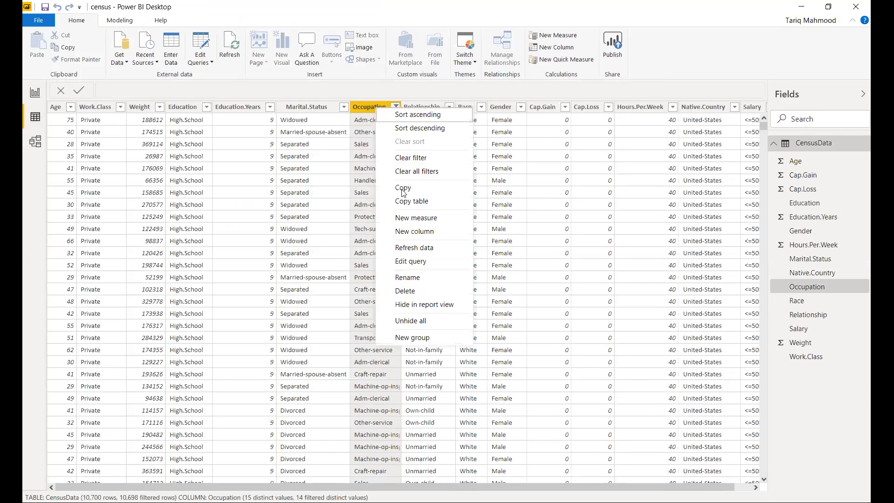
pyautogui.click(421, 267)
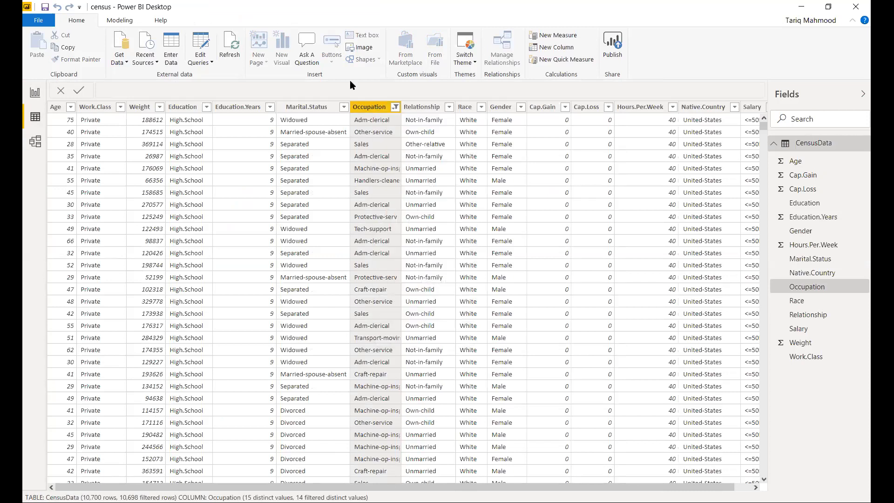
pyautogui.click(132, 21)
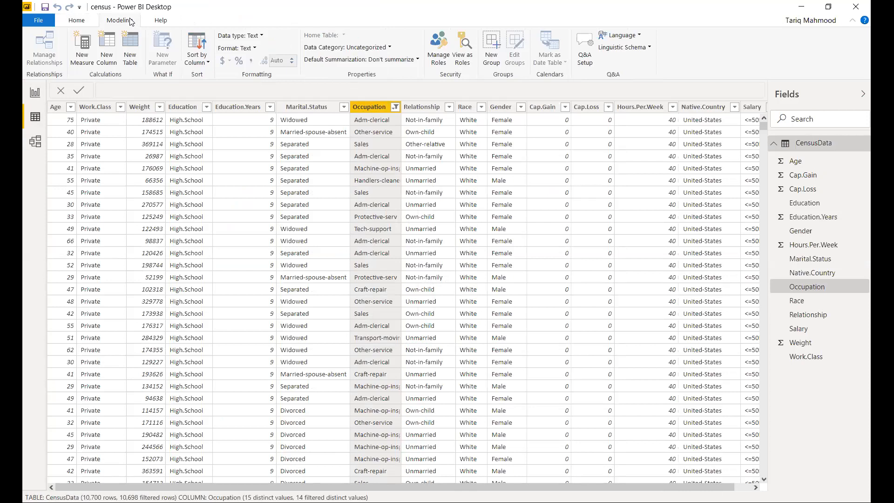
pyautogui.click(167, 20)
pyautogui.click(78, 26)
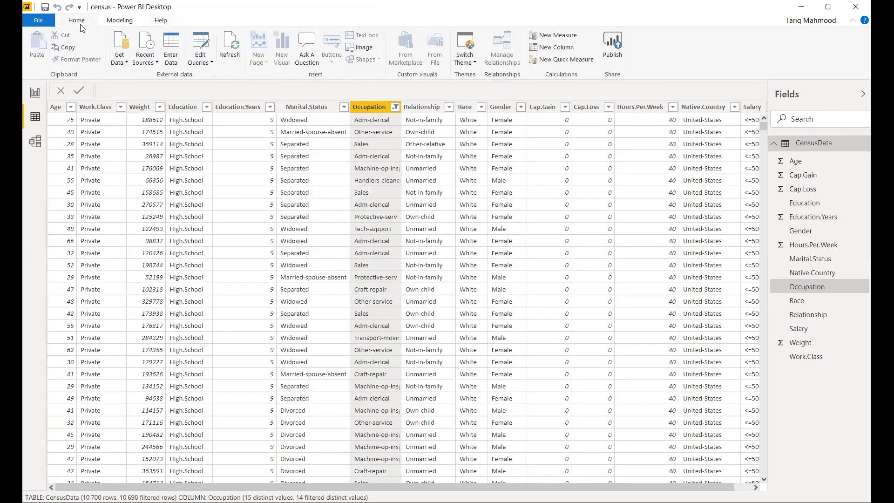
pyautogui.click(299, 205)
pyautogui.click(380, 158)
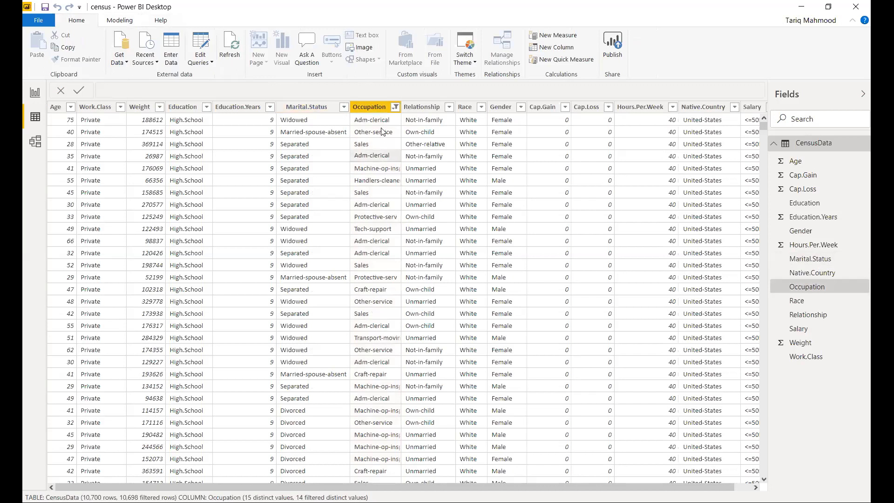
pyautogui.scroll(-3, 382, 128)
pyautogui.scroll(3, 383, 127)
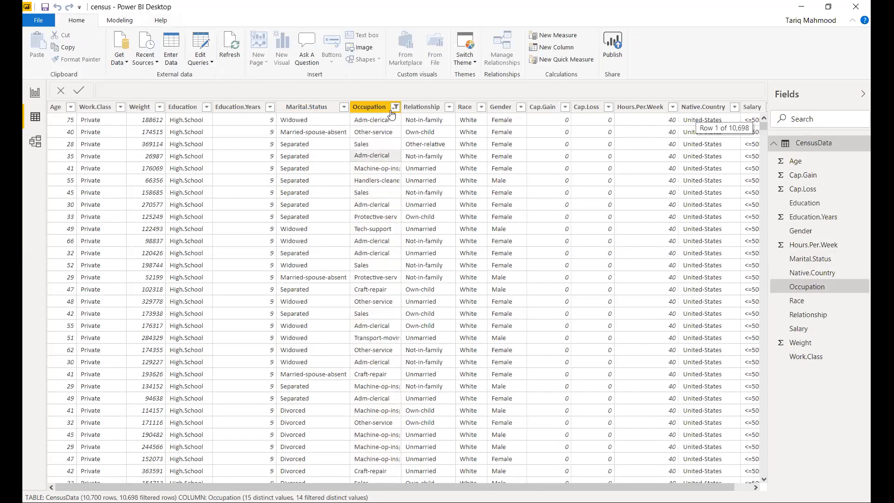
pyautogui.click(392, 111)
pyautogui.click(391, 111)
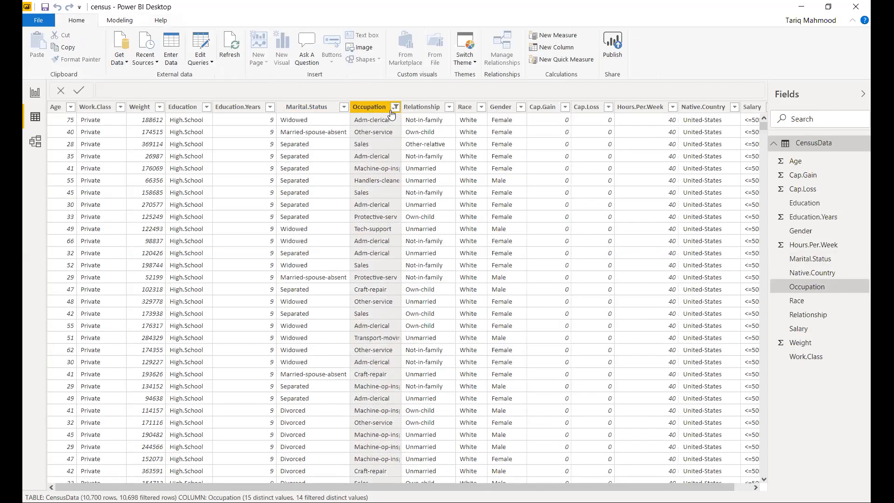
# Open the query behind the Occupation column for editing.
pyautogui.rightClick(380, 112)
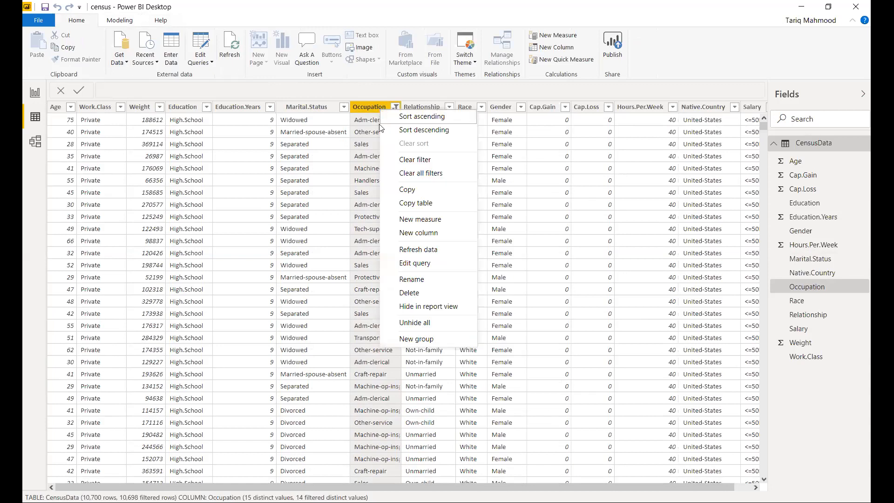
pyautogui.click(420, 265)
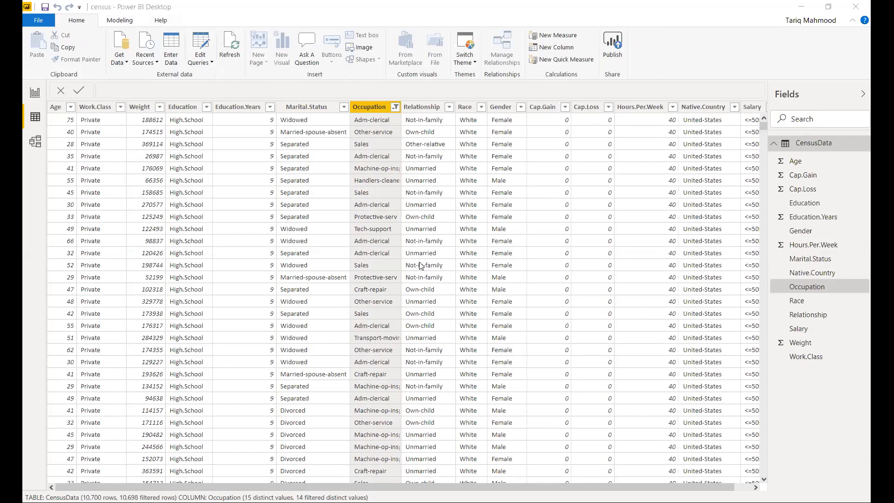
pyautogui.rightClick(345, 91)
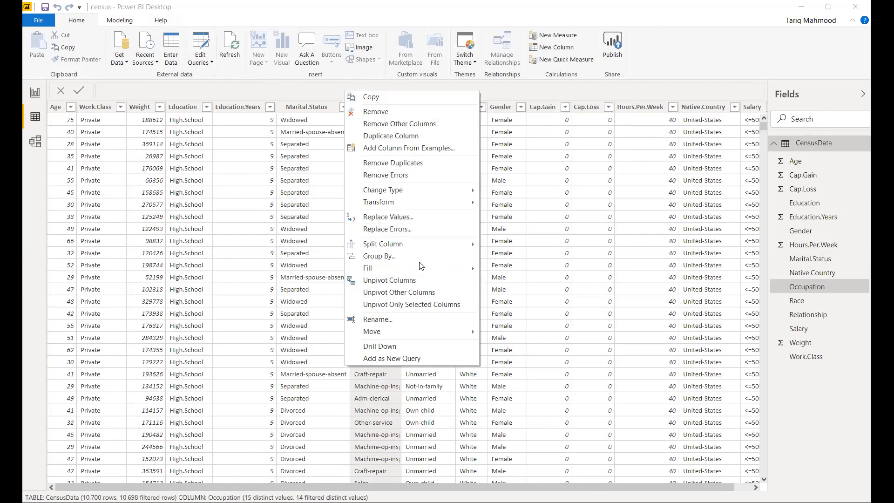
pyautogui.press('Escape')
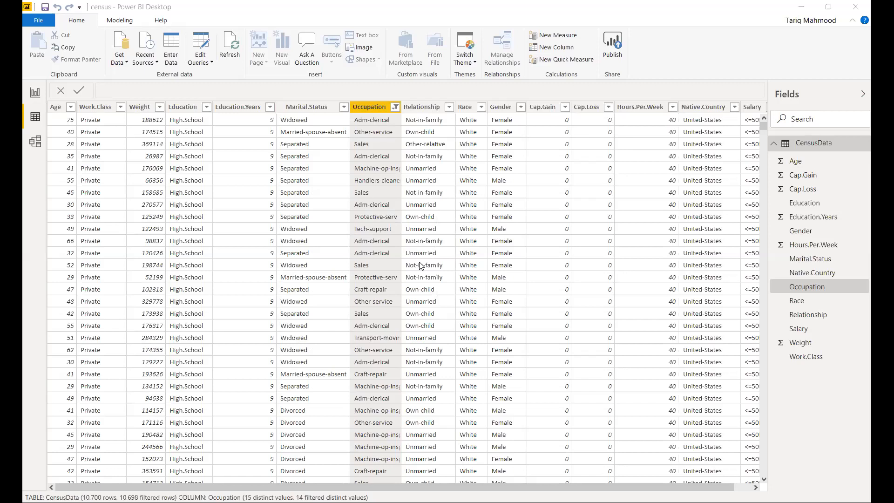
# Replace the value Exec-managerial with Executive in the query's Occupation column.
pyautogui.rightClick(350, 95)
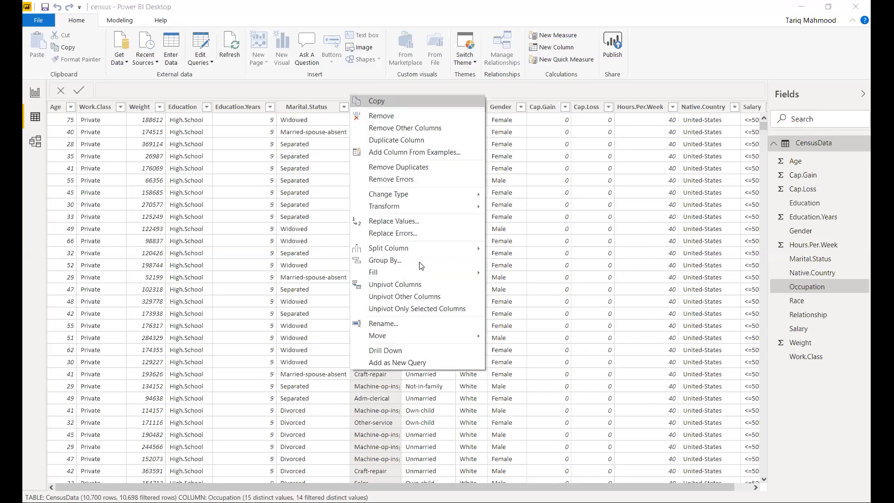
pyautogui.click(394, 222)
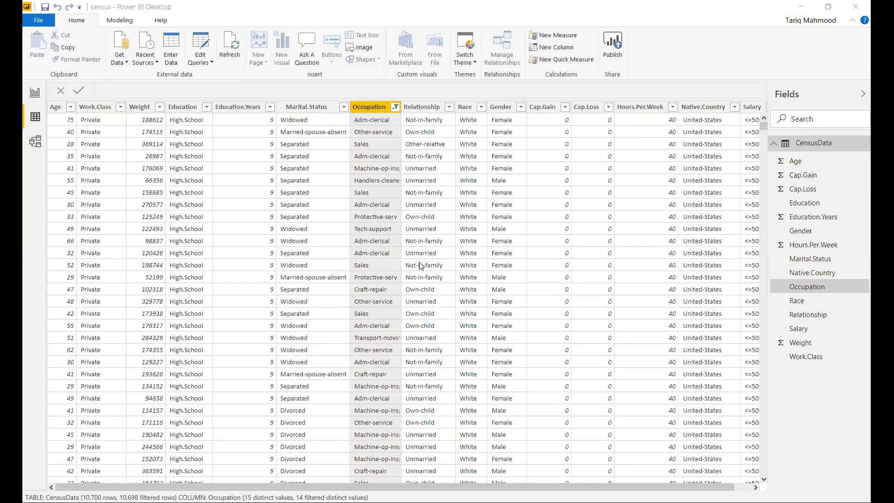
pyautogui.write('Exec-ma')
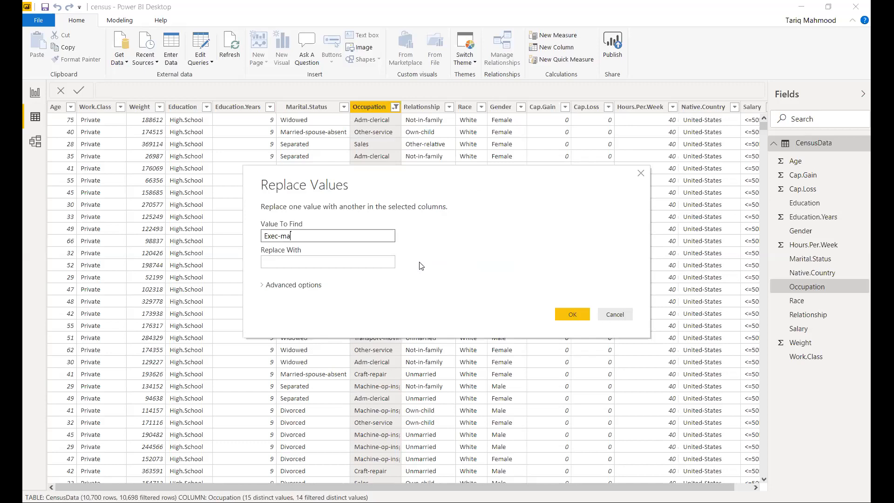
pyautogui.write('nagerial')
pyautogui.press('Tab')
pyautogui.write('Executive')
pyautogui.press('Return')
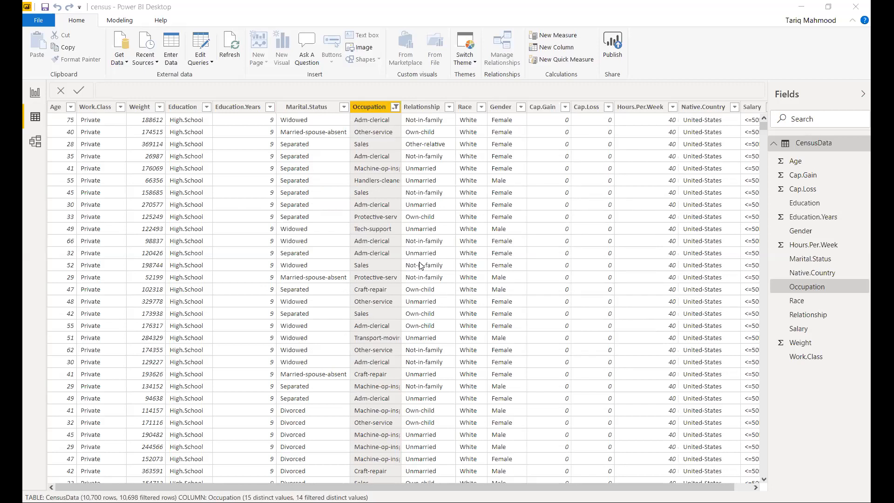
# Replace the value Prof-Specialty with Professional in the query's Occupation column.
pyautogui.rightClick(348, 94)
pyautogui.click(391, 222)
pyautogui.write('Prof=')
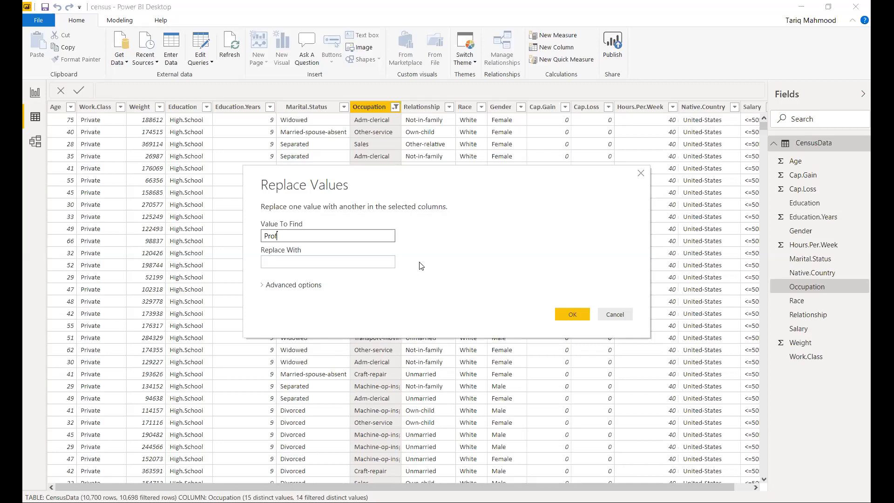
pyautogui.press('BackSpace')
pyautogui.write('-Speciality')
pyautogui.press('BackSpace')
pyautogui.press('BackSpace')
pyautogui.press('BackSpace')
pyautogui.write('tu')
pyautogui.press('BackSpace')
pyautogui.write('y')
pyautogui.press('Tab')
pyautogui.write('Pro')
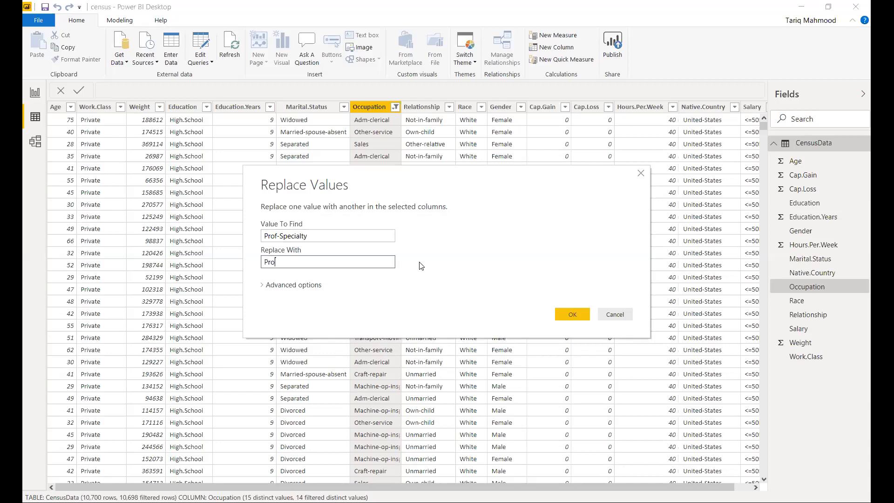
pyautogui.write('fessional')
pyautogui.press('Return')
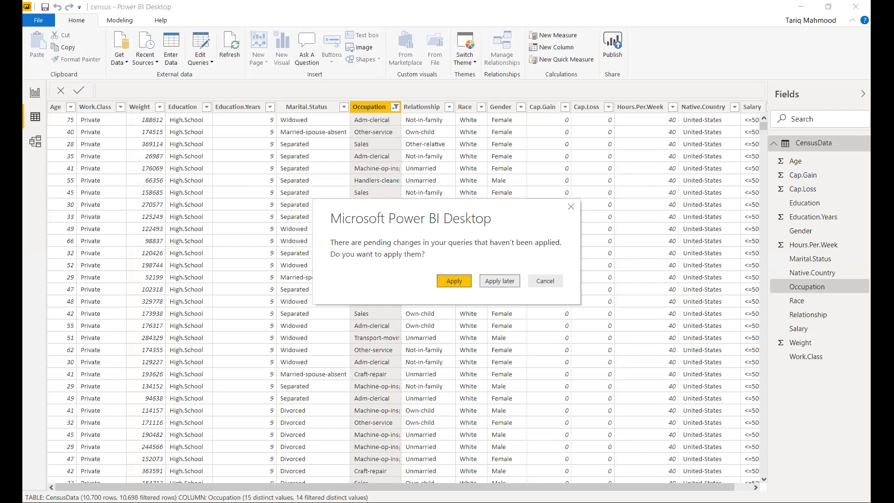
# Apply the pending CensusData query changes, save the file and return to the Page 3 report.
pyautogui.press('Escape')
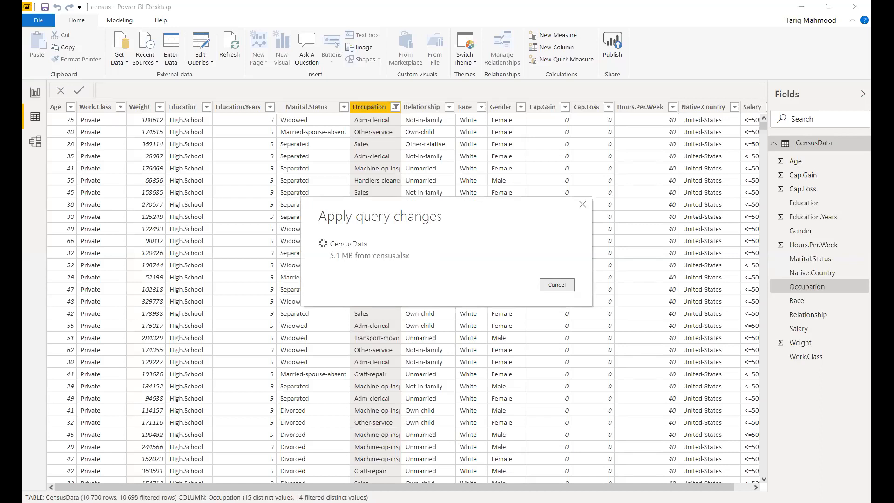
pyautogui.hotkey('ctrl', 's')
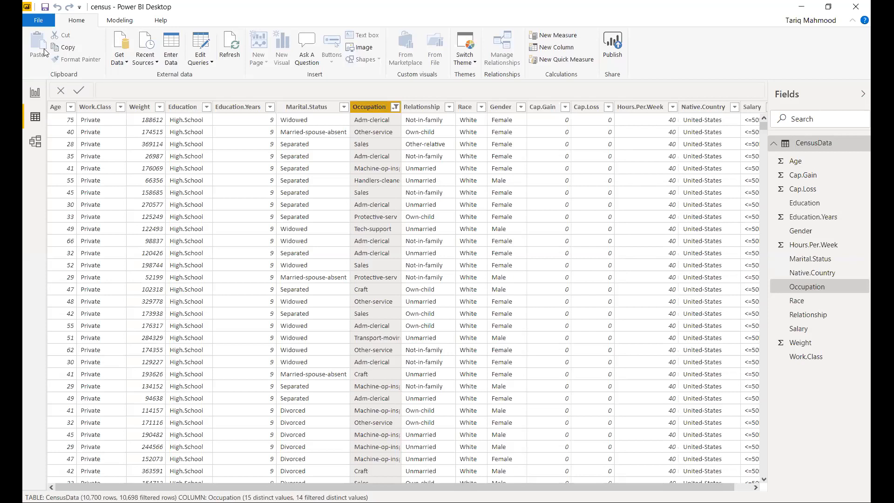
pyautogui.click(36, 94)
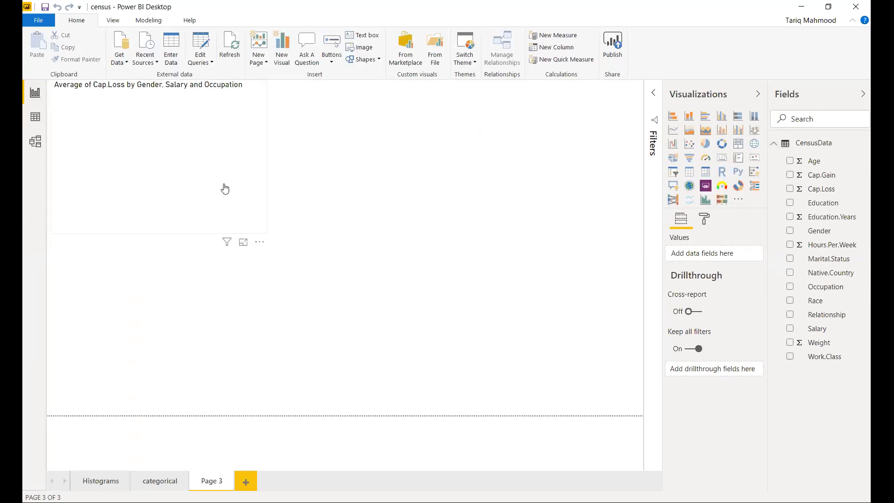
# Examine the blank ring chart on Page 3 in focus mode and check the visuals on the categorical page.
pyautogui.click(225, 188)
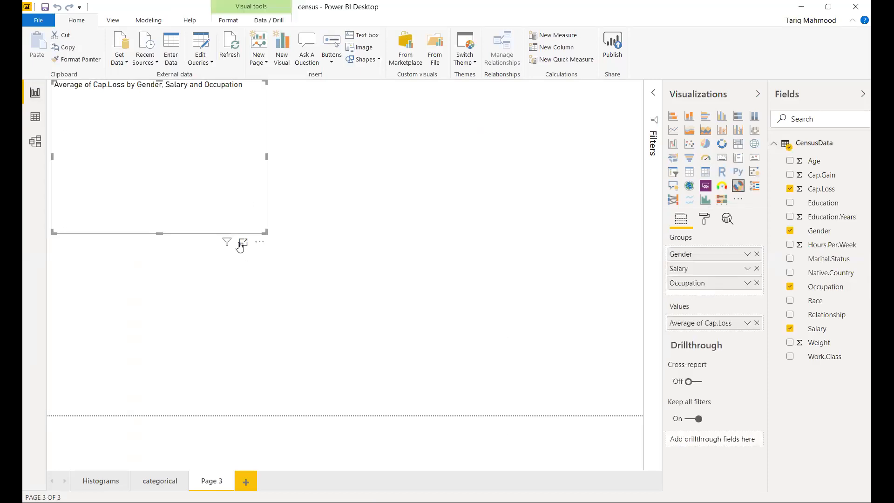
pyautogui.click(243, 241)
pyautogui.click(93, 103)
pyautogui.click(160, 481)
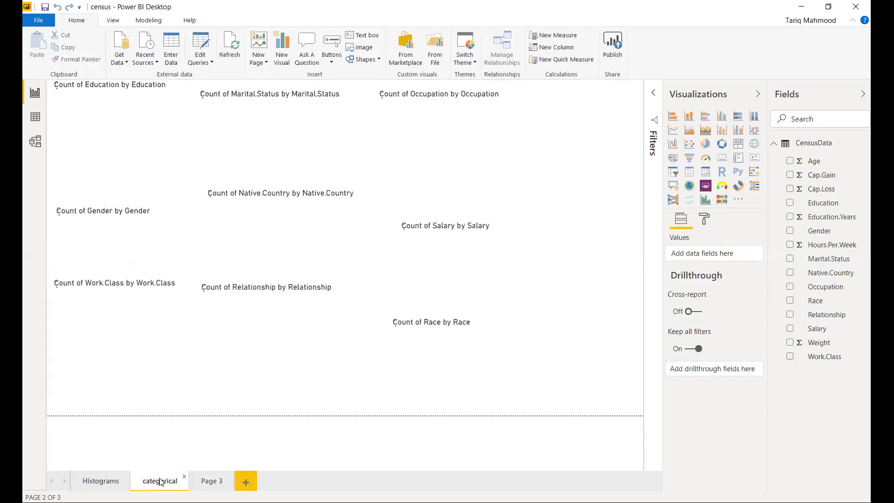
pyautogui.click(211, 484)
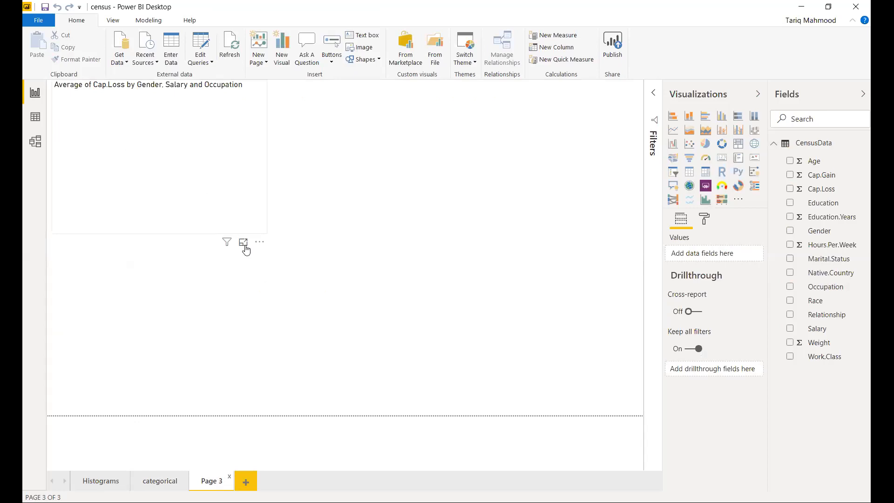
pyautogui.click(243, 243)
pyautogui.click(135, 132)
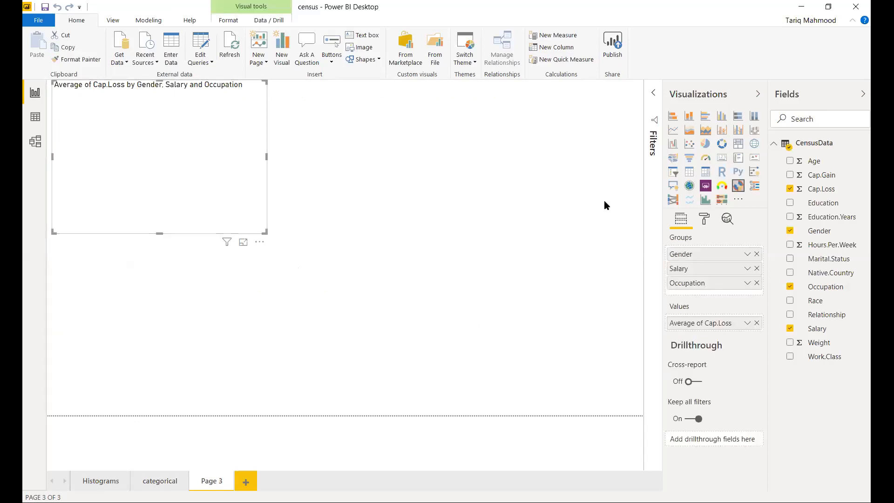
# Remove Occupation from the blank ring chart's groups, then delete the chart from Page 3.
pyautogui.click(757, 283)
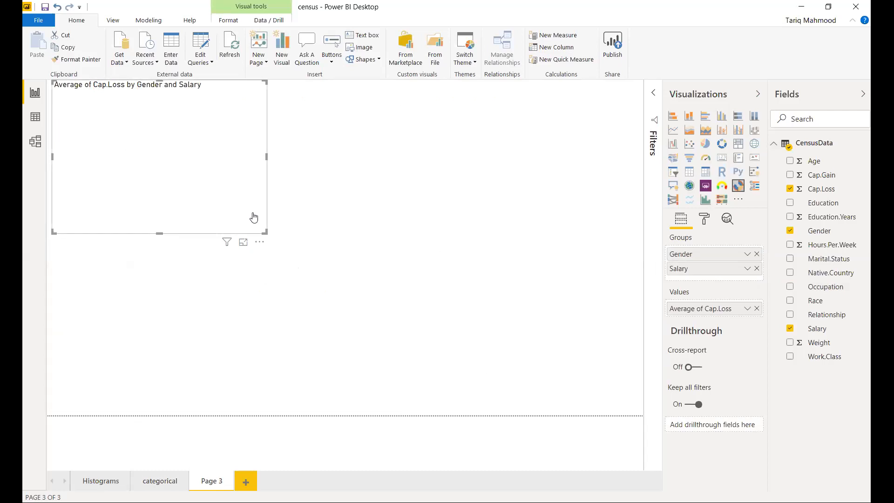
pyautogui.click(303, 220)
pyautogui.click(264, 232)
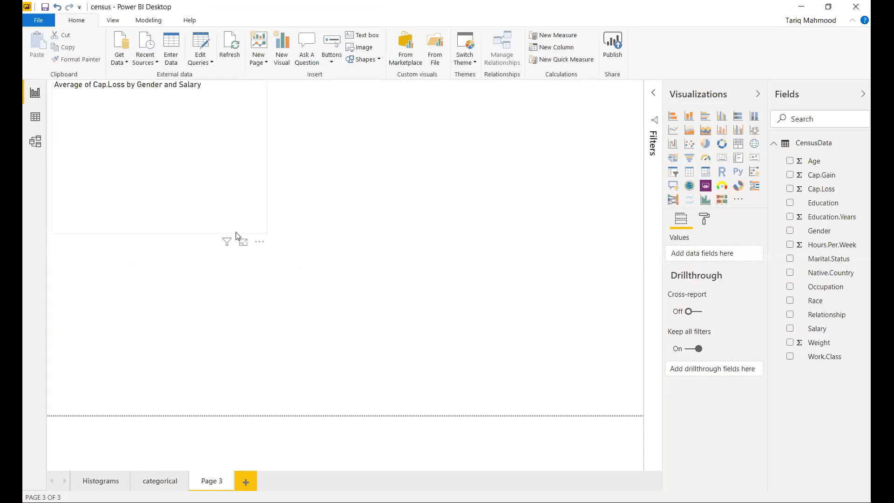
pyautogui.press('Delete')
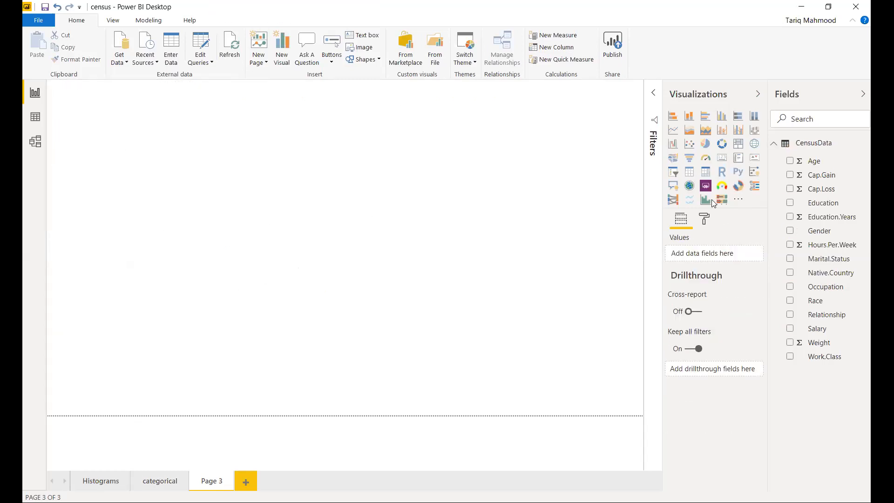
# Insert a new ring chart on Page 3 and enlarge it.
pyautogui.click(739, 187)
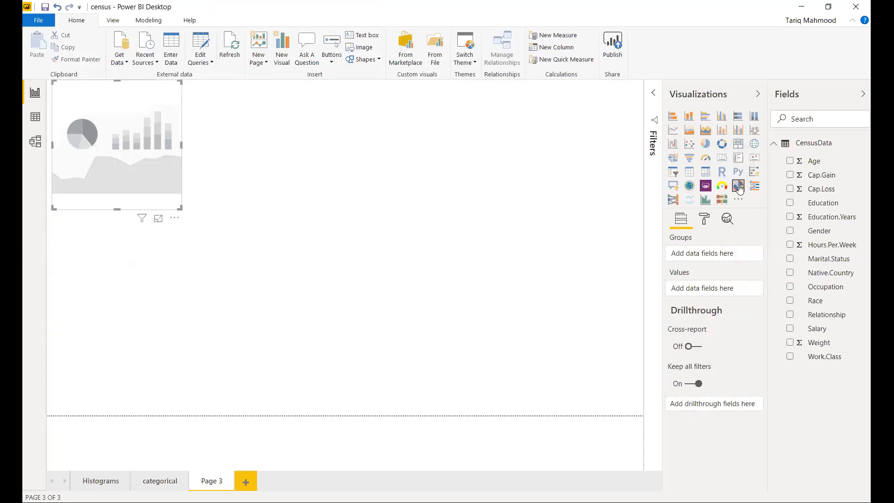
pyautogui.moveTo(181, 209); pyautogui.dragTo(280, 237)
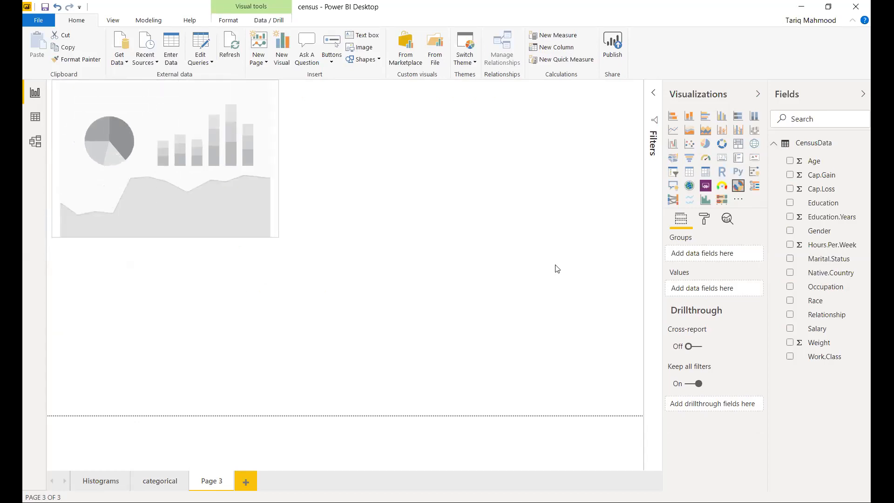
# Group the new ring chart by Gender and show the average of Cap.Loss as its value.
pyautogui.moveTo(810, 231); pyautogui.dragTo(722, 262)
pyautogui.moveTo(819, 188); pyautogui.dragTo(722, 302)
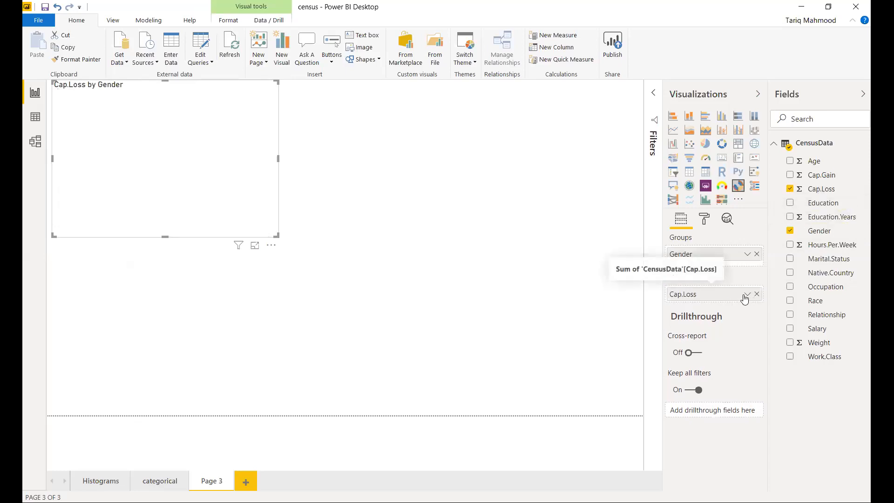
pyautogui.click(746, 295)
pyautogui.click(768, 163)
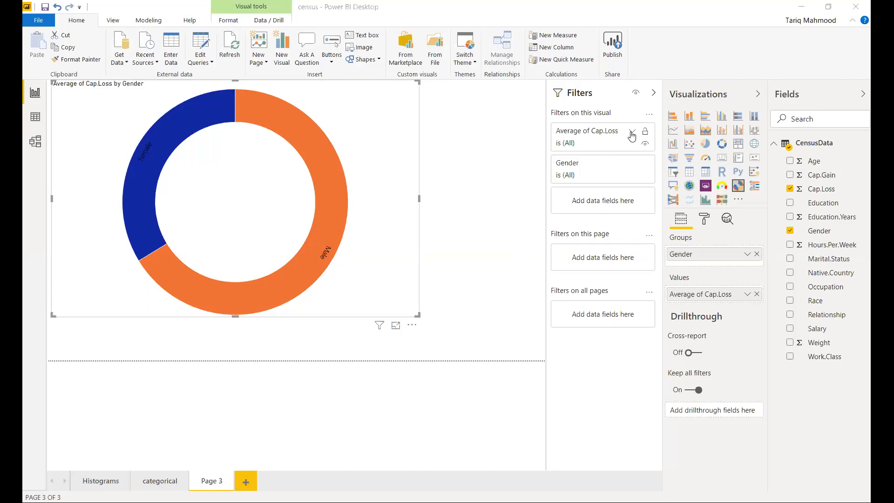
# Clear the ring chart's visual-level filters on Average of Cap.Loss and Gender.
pyautogui.click(632, 133)
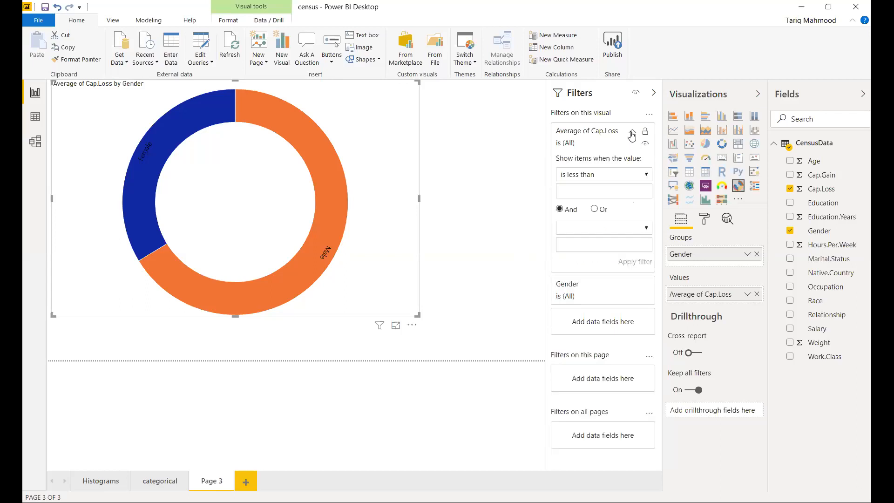
pyautogui.click(632, 134)
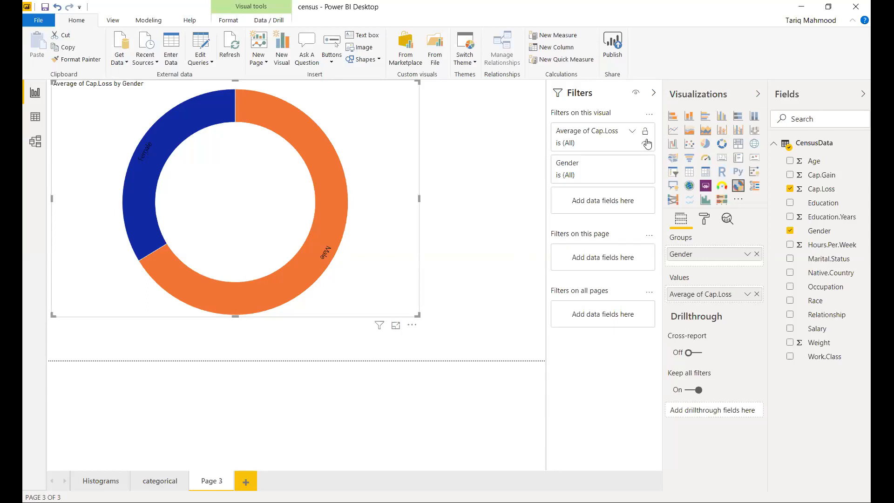
pyautogui.click(623, 132)
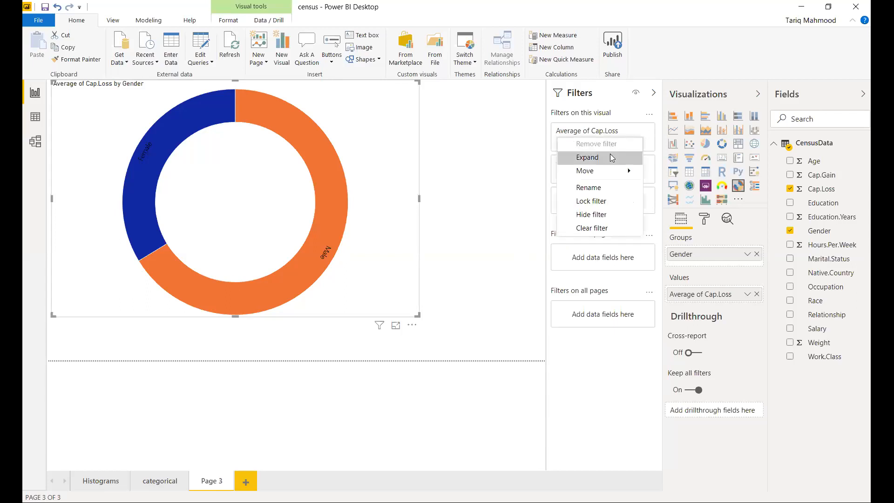
pyautogui.click(605, 228)
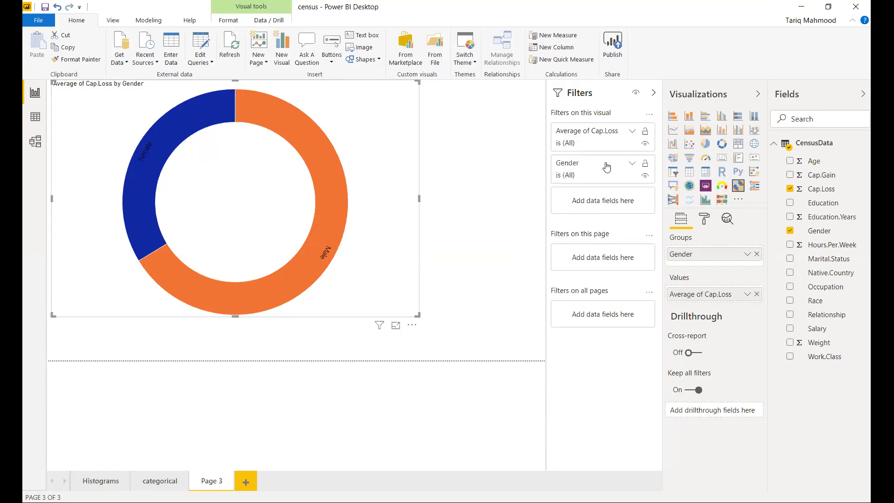
pyautogui.click(624, 166)
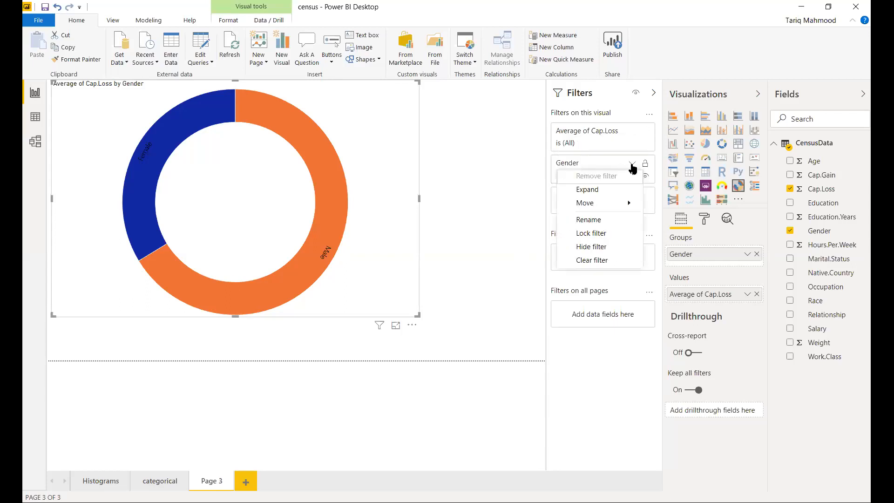
pyautogui.click(600, 262)
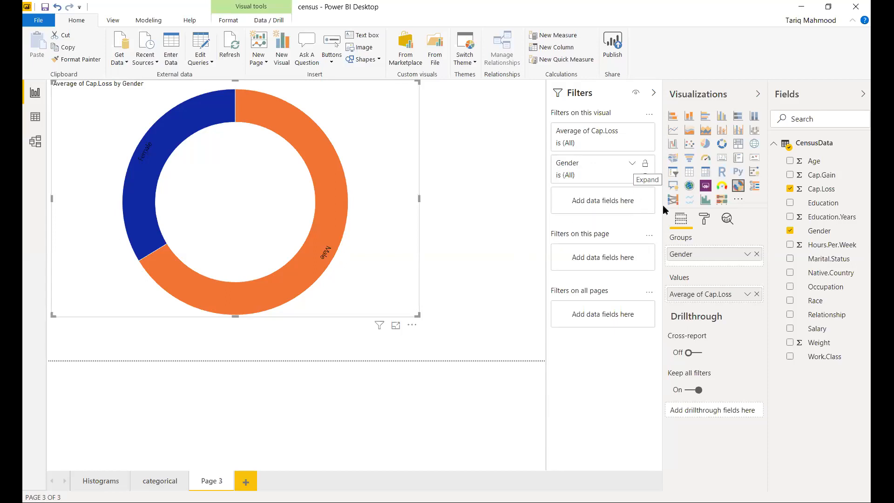
# Remove Gender and Average of Cap.Loss from the ring chart and collapse the filter settings.
pyautogui.click(758, 254)
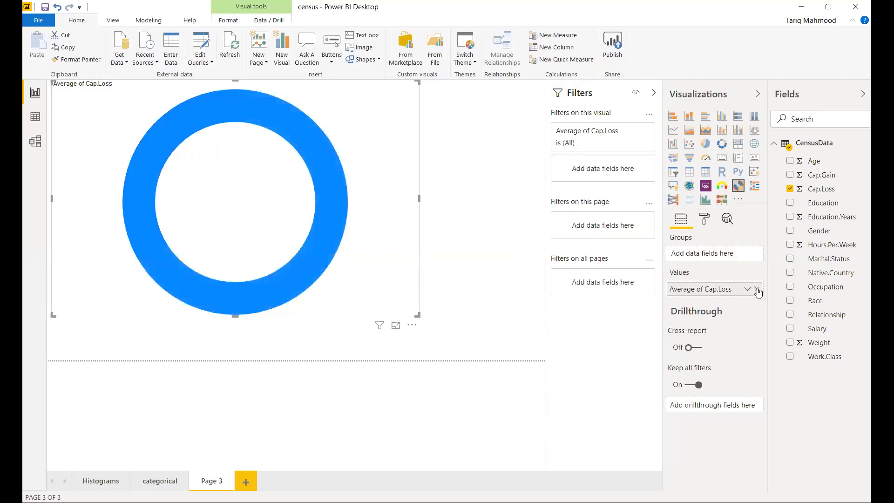
pyautogui.click(758, 288)
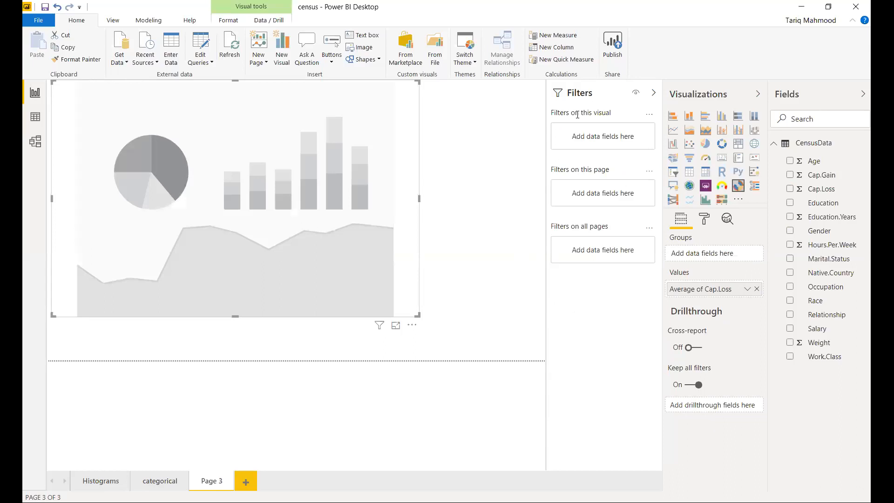
pyautogui.click(653, 92)
# Set Gender as the empty ring chart's group and Cap.Loss as its value, aggregated by average.
pyautogui.moveTo(819, 230); pyautogui.dragTo(720, 254)
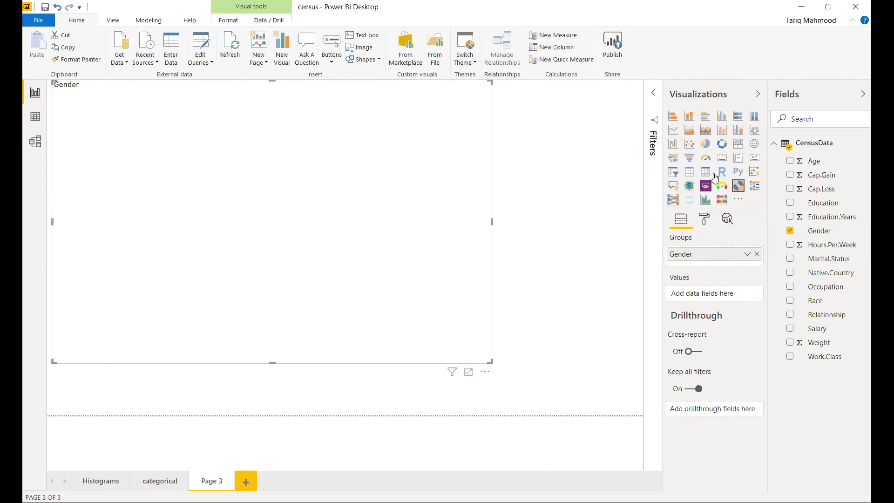
pyautogui.moveTo(821, 189); pyautogui.dragTo(724, 316)
pyautogui.click(748, 293)
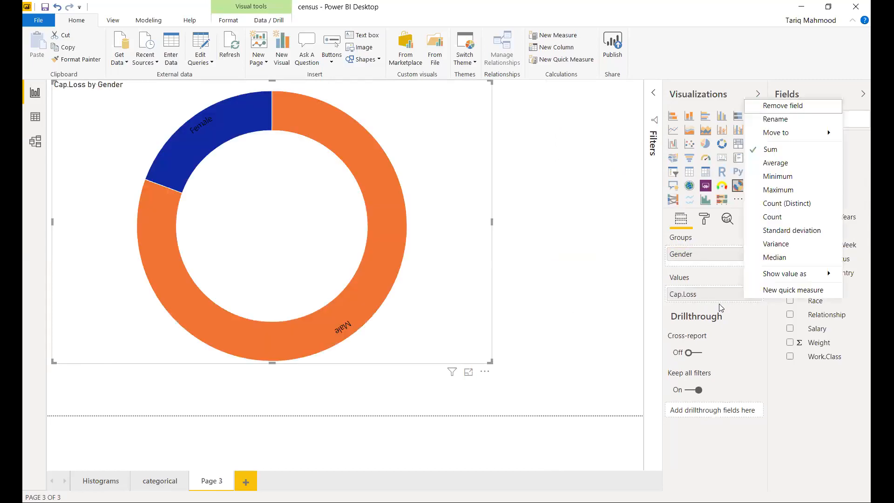
pyautogui.click(787, 162)
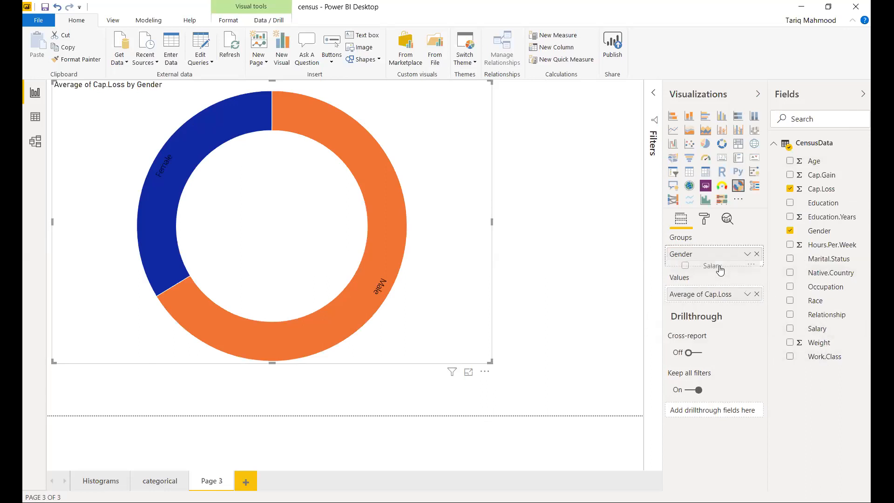
# Add Salary below Gender as the ring chart's second group and inspect the values of its segments.
pyautogui.moveTo(815, 331); pyautogui.dragTo(703, 260)
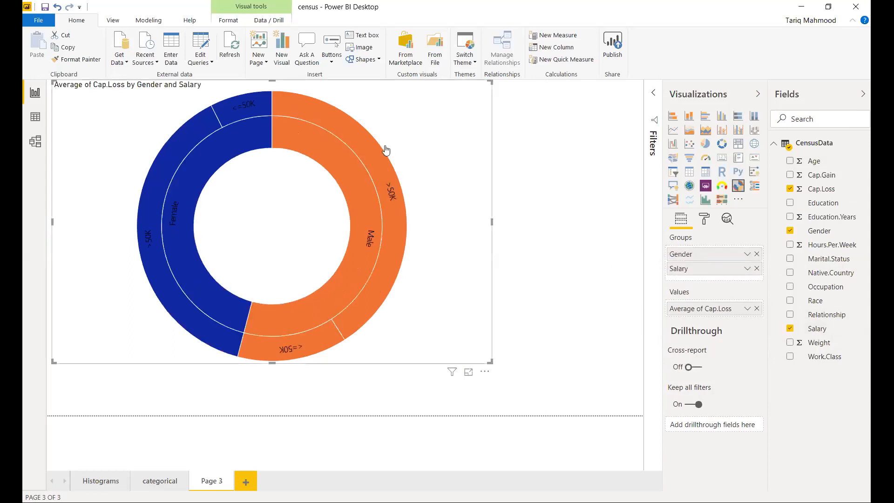
pyautogui.moveTo(379, 215)
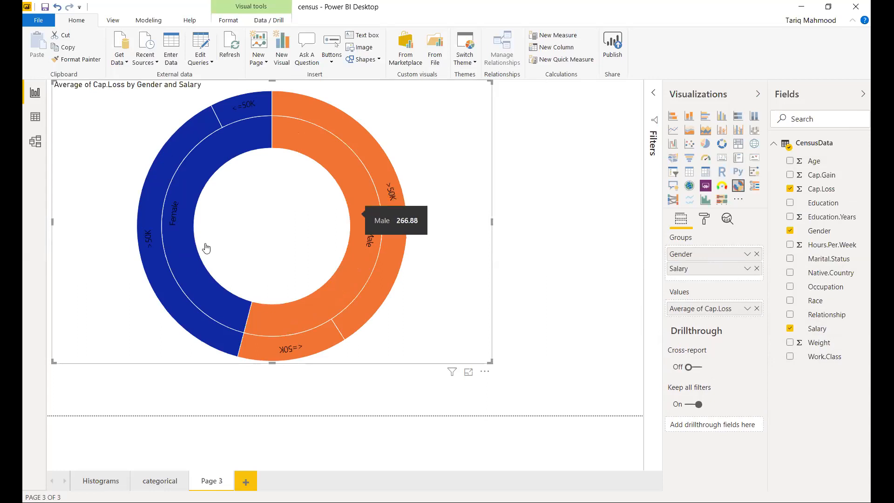
pyautogui.moveTo(150, 251)
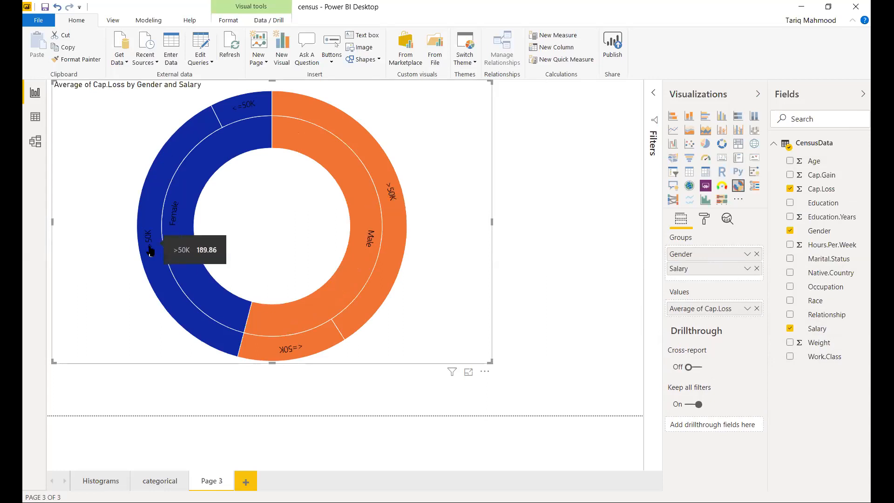
pyautogui.moveTo(164, 219)
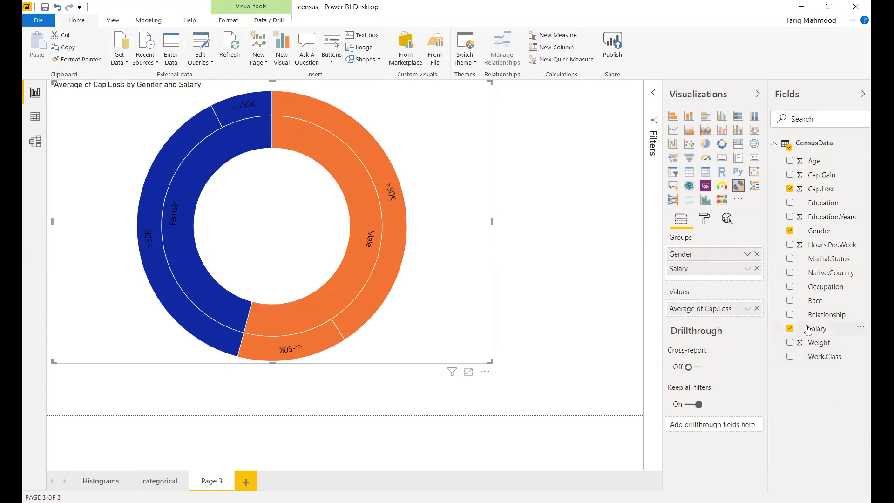
# Add Occupation as the ring chart's third group and filter it to Craft, Executive and Professional.
pyautogui.moveTo(824, 287); pyautogui.dragTo(722, 283)
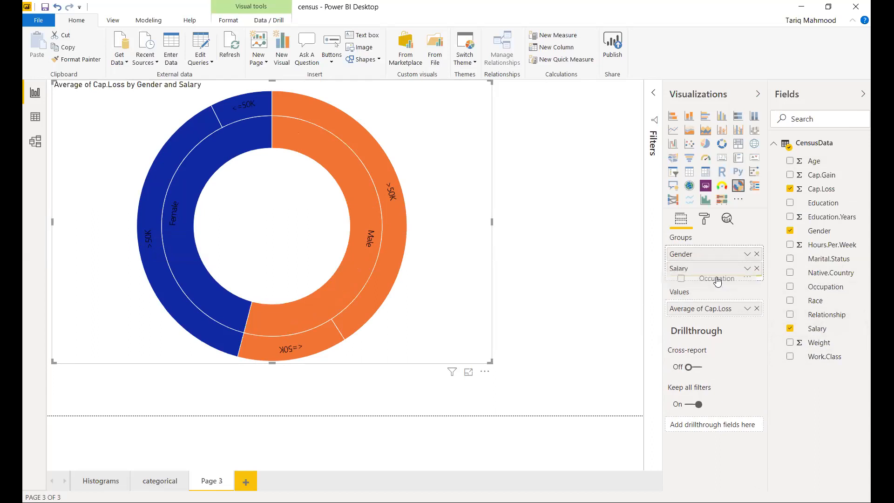
pyautogui.click(653, 93)
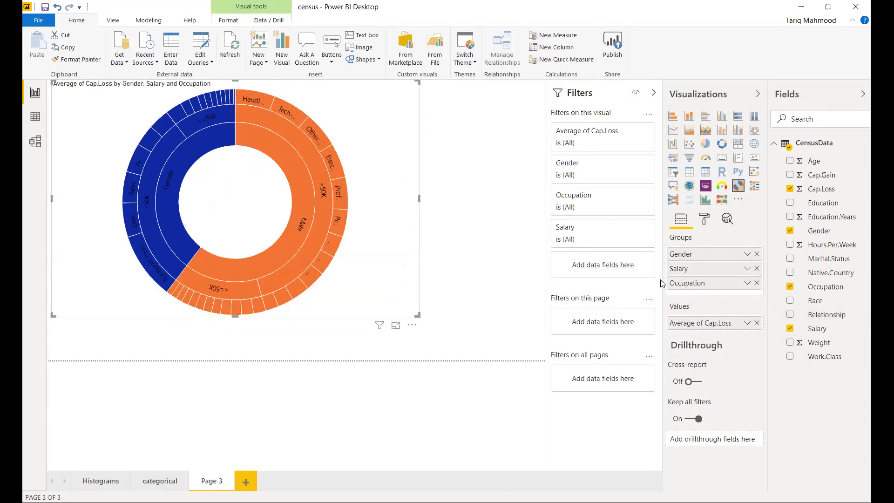
pyautogui.click(632, 196)
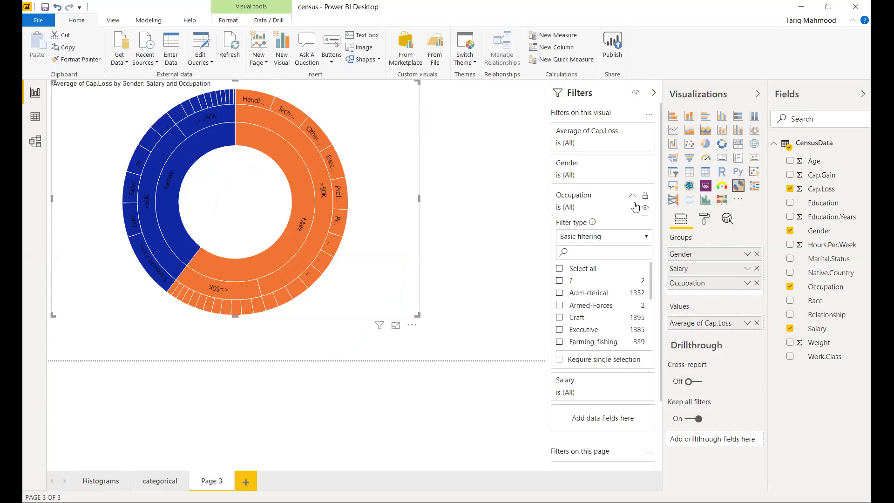
pyautogui.click(560, 318)
pyautogui.click(559, 330)
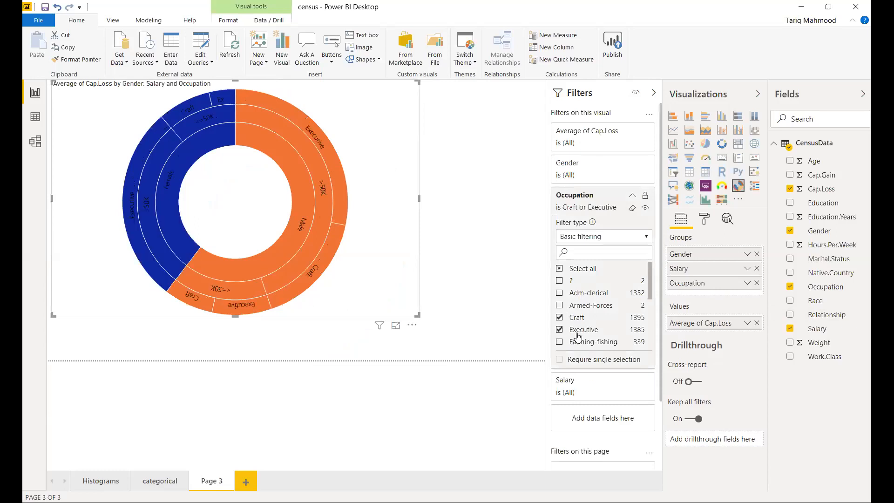
pyautogui.scroll(-3, 613, 330)
pyautogui.click(560, 294)
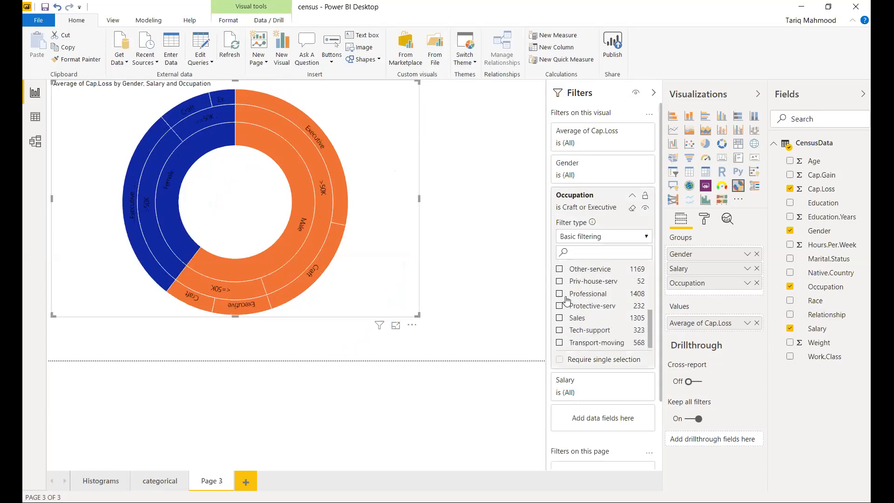
pyautogui.click(632, 195)
pyautogui.click(652, 96)
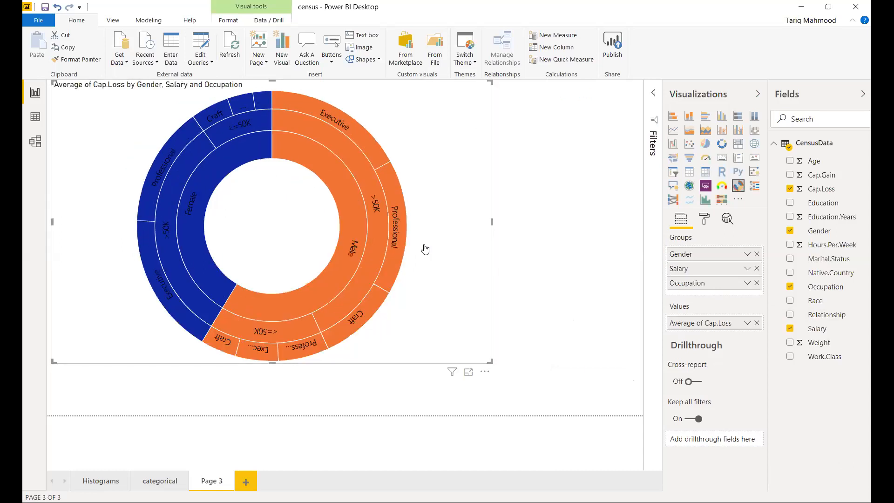
# Inspect the average Cap.Loss of the occupation segments with the ring chart in focus mode.
pyautogui.click(468, 373)
pyautogui.moveTo(486, 367)
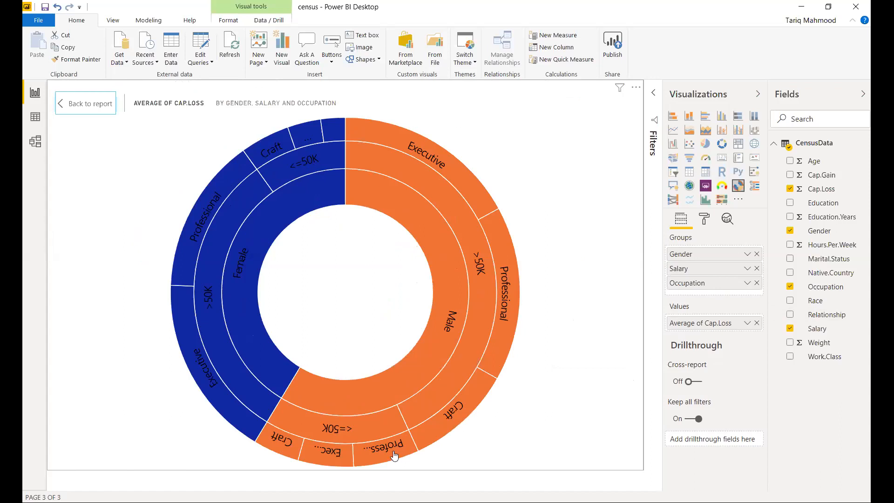
pyautogui.moveTo(386, 455)
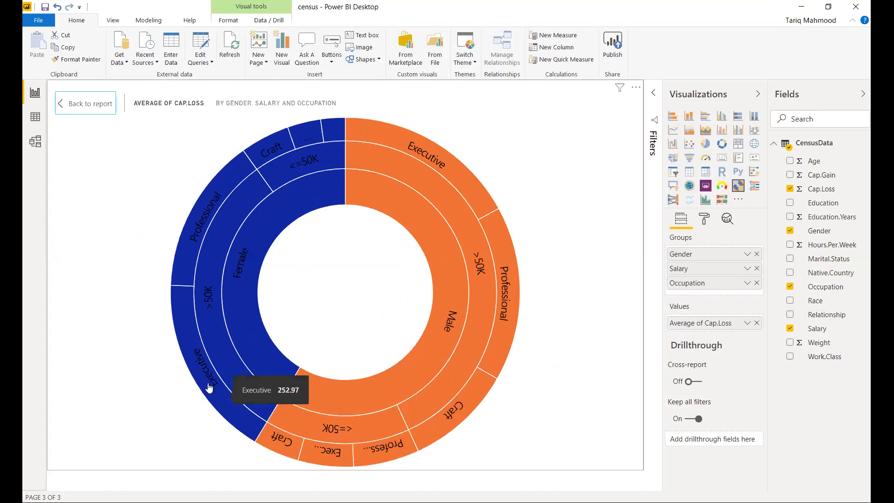
pyautogui.moveTo(440, 157)
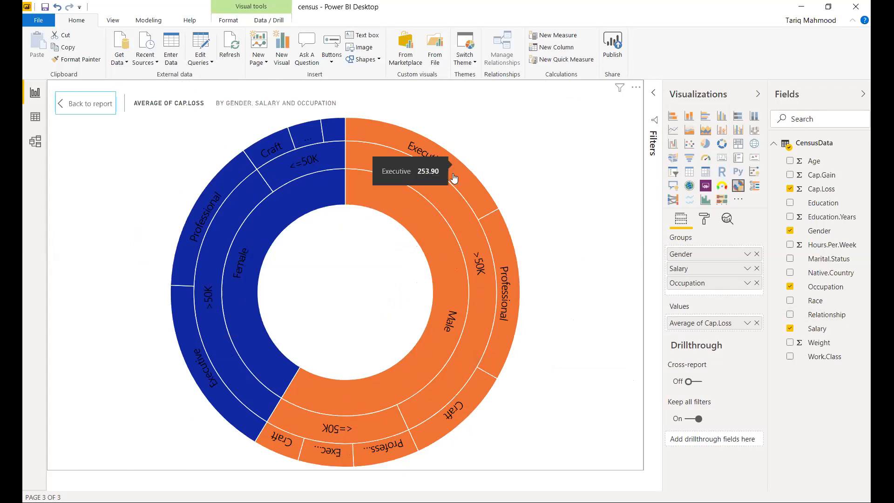
# Filter the ring chart's Salary field to >50K only.
pyautogui.moveTo(504, 287)
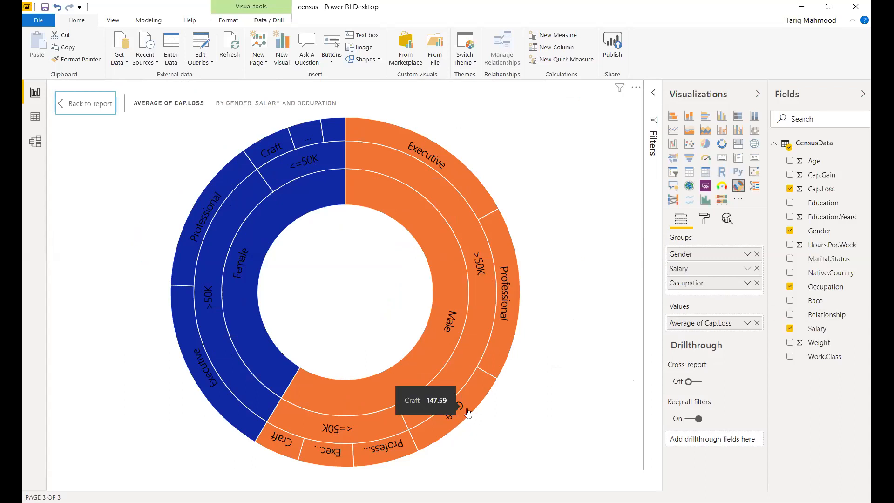
pyautogui.moveTo(462, 410)
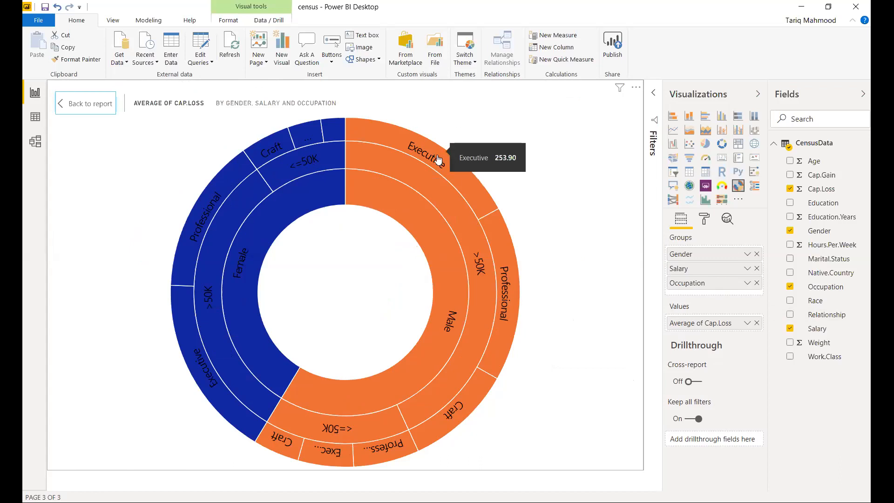
pyautogui.moveTo(357, 452)
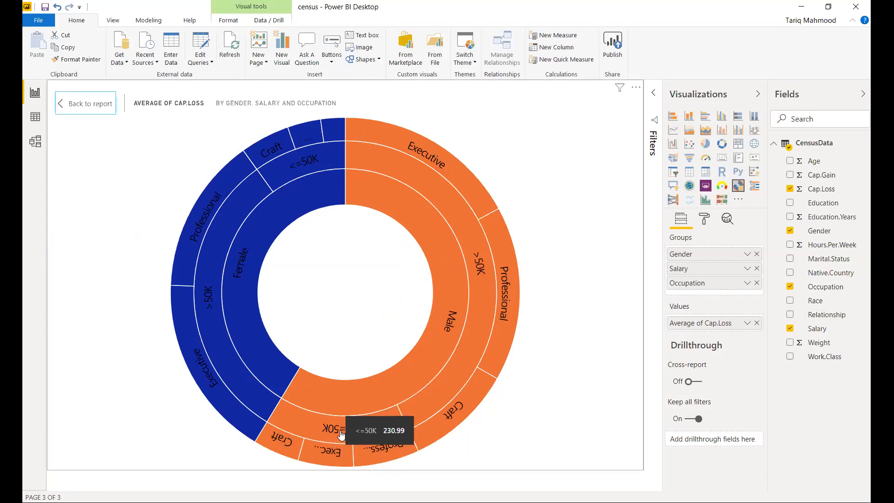
pyautogui.click(653, 94)
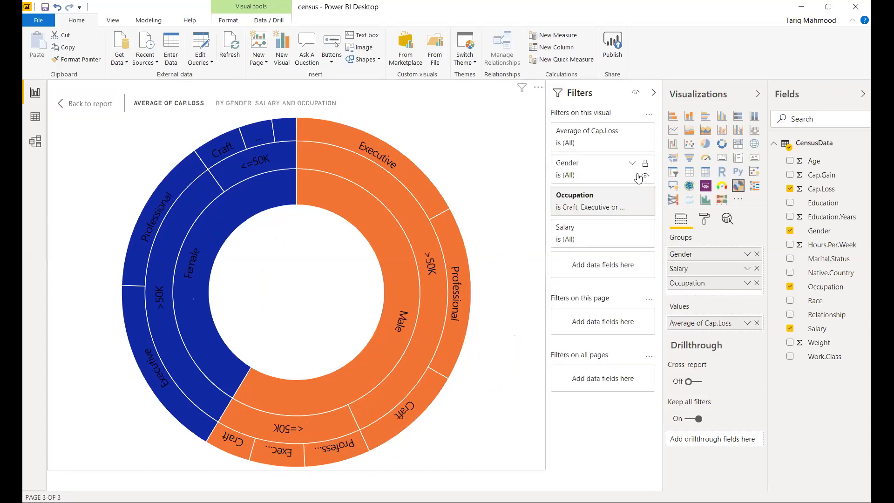
pyautogui.click(634, 233)
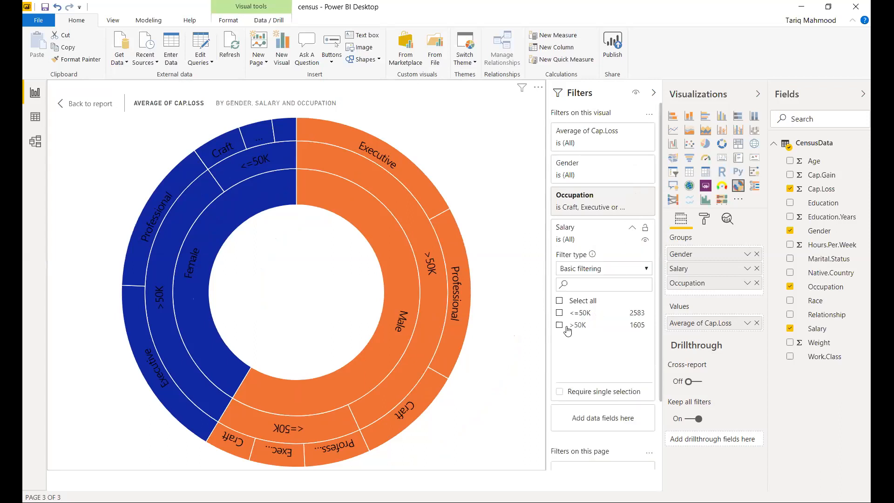
pyautogui.click(559, 313)
pyautogui.click(559, 313)
pyautogui.click(559, 326)
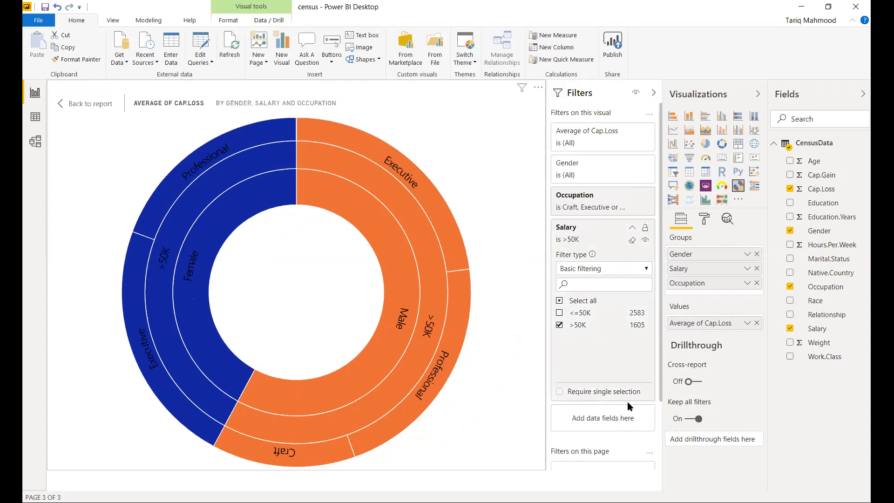
pyautogui.click(654, 93)
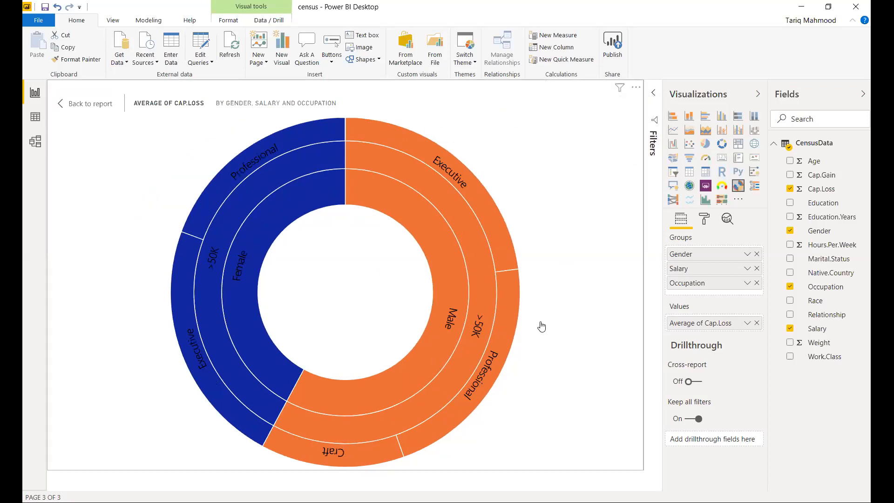
pyautogui.moveTo(435, 405)
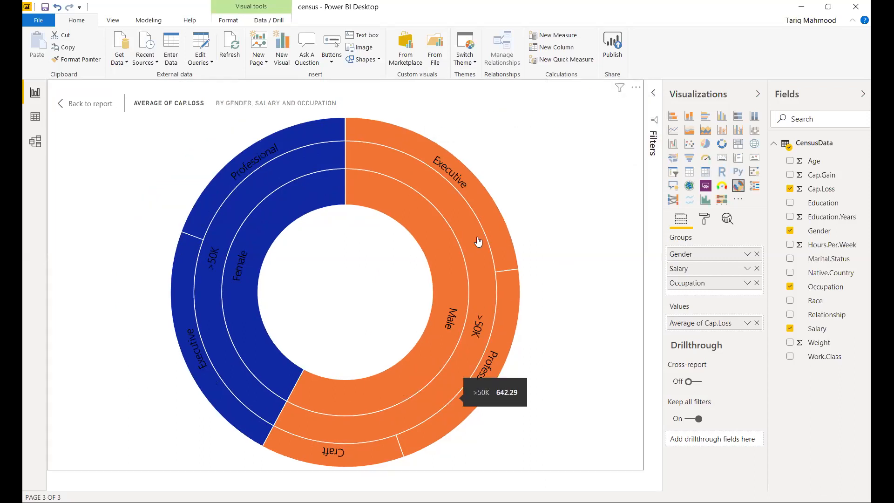
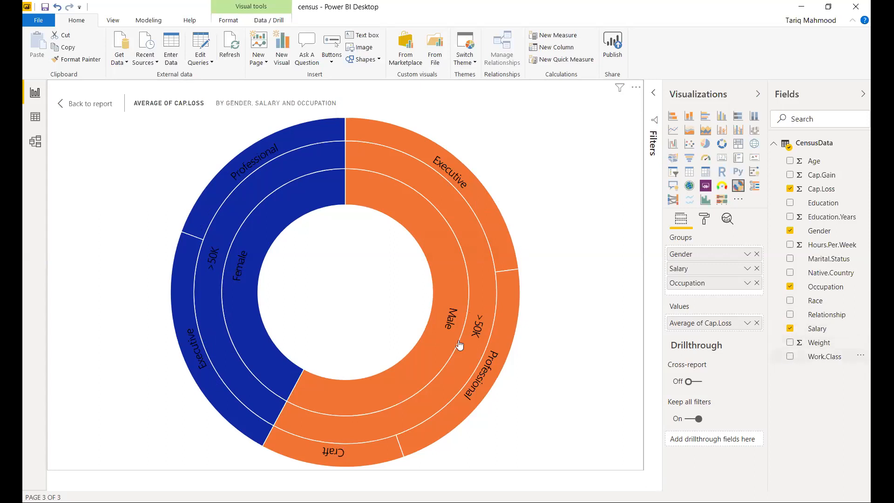
# Examine the Work.Class chart on the categorical page in focus mode, then return to the report.
pyautogui.click(110, 106)
pyautogui.click(160, 480)
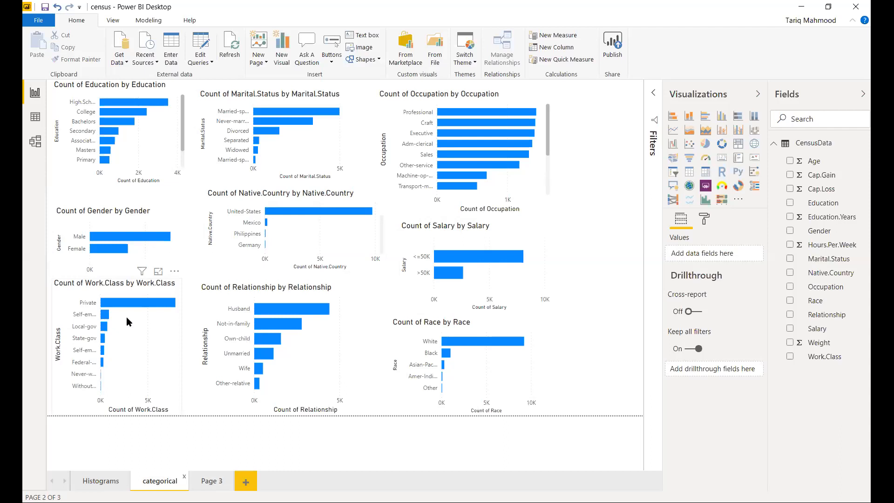
pyautogui.click(158, 365)
pyautogui.click(158, 271)
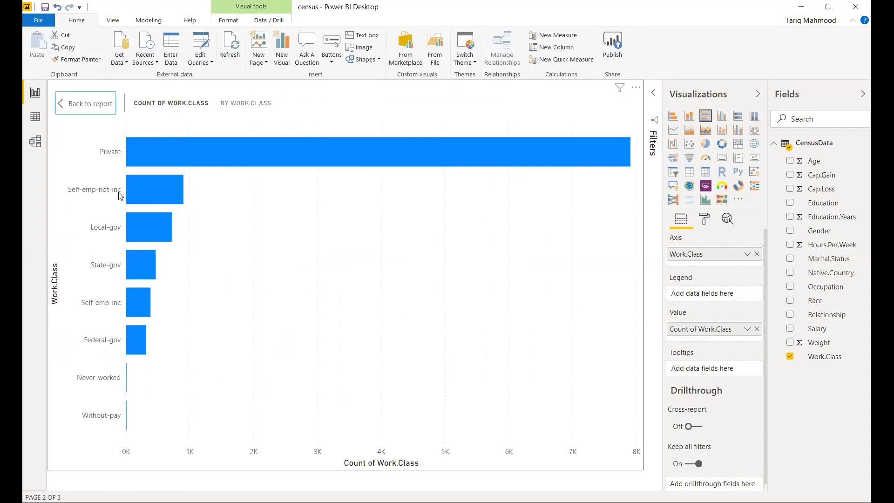
pyautogui.moveTo(150, 237)
pyautogui.click(106, 102)
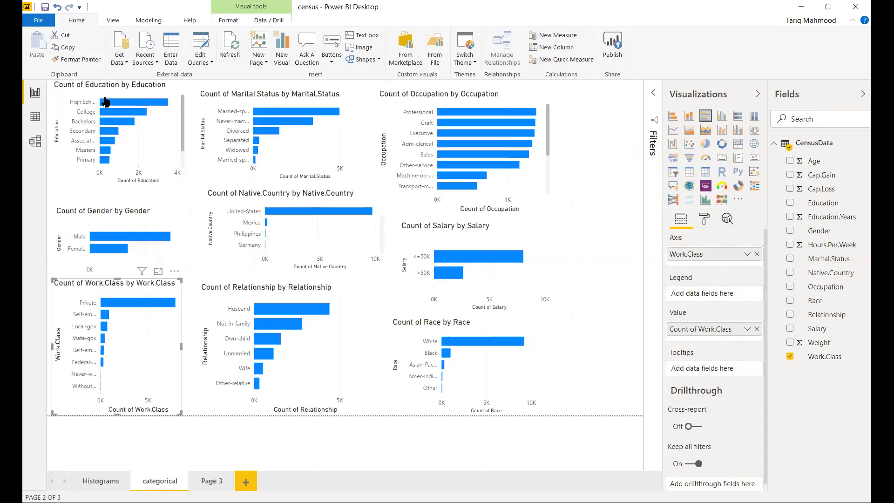
# Add Work.Class below Occupation as the fourth group of the ring chart on Page 3.
pyautogui.click(208, 483)
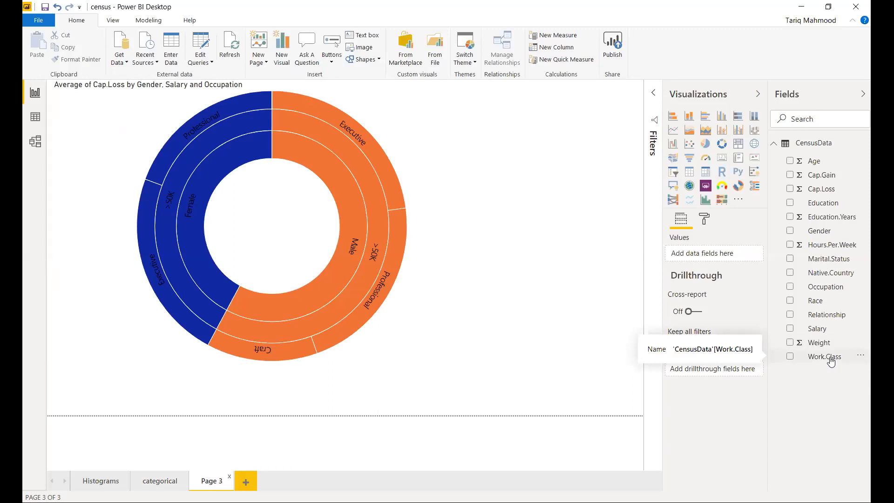
pyautogui.click(448, 337)
pyautogui.moveTo(805, 353); pyautogui.dragTo(725, 319)
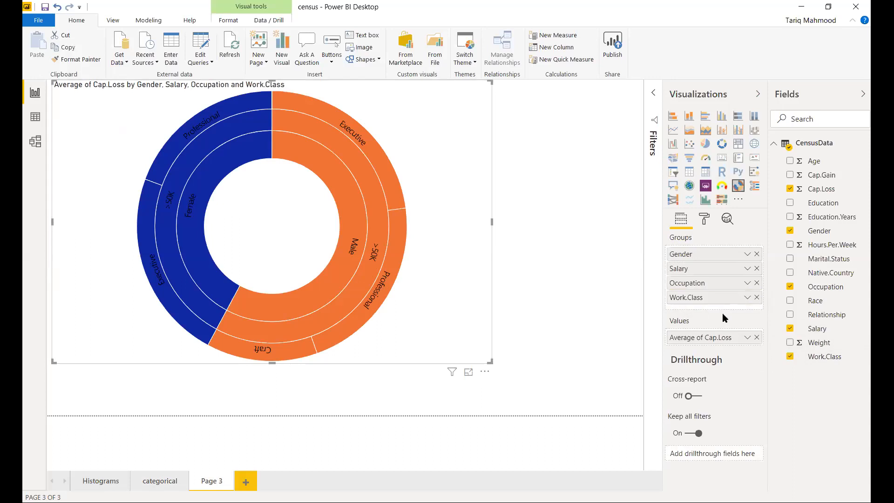
# Filter the ring chart's Work.Class field to Private and Self-emp-not-inc.
pyautogui.click(657, 97)
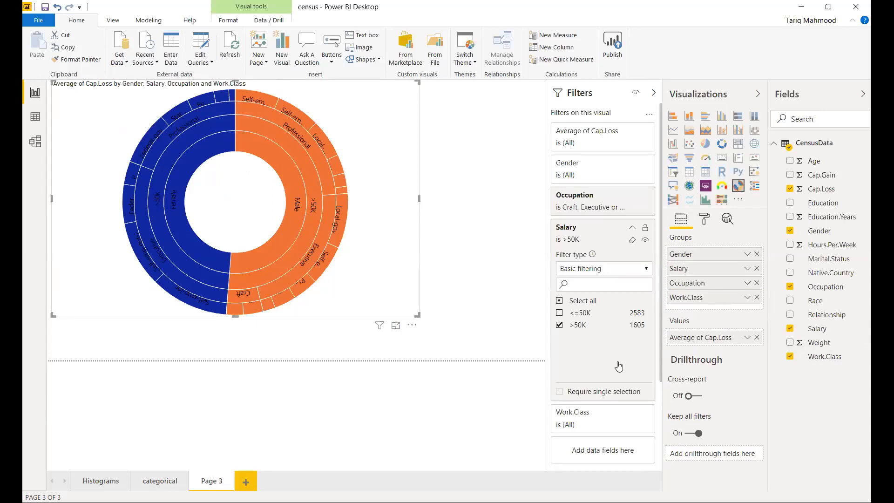
pyautogui.moveTo(631, 199)
pyautogui.click(632, 229)
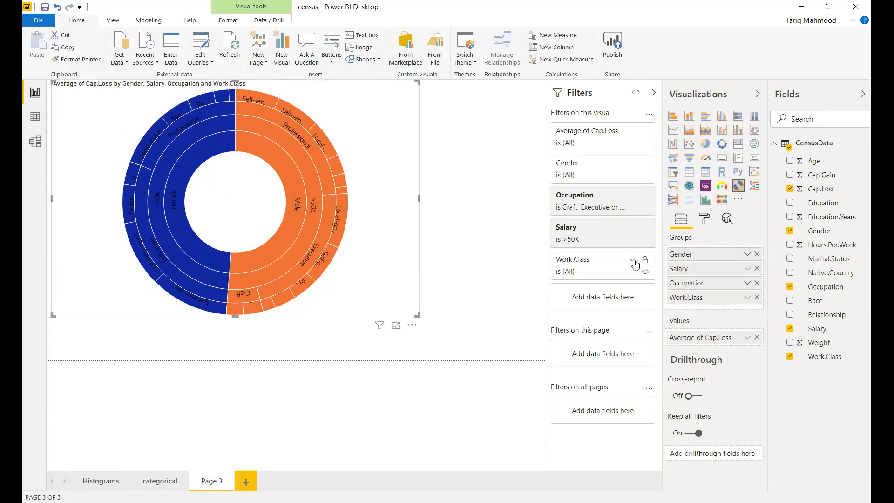
pyautogui.click(632, 259)
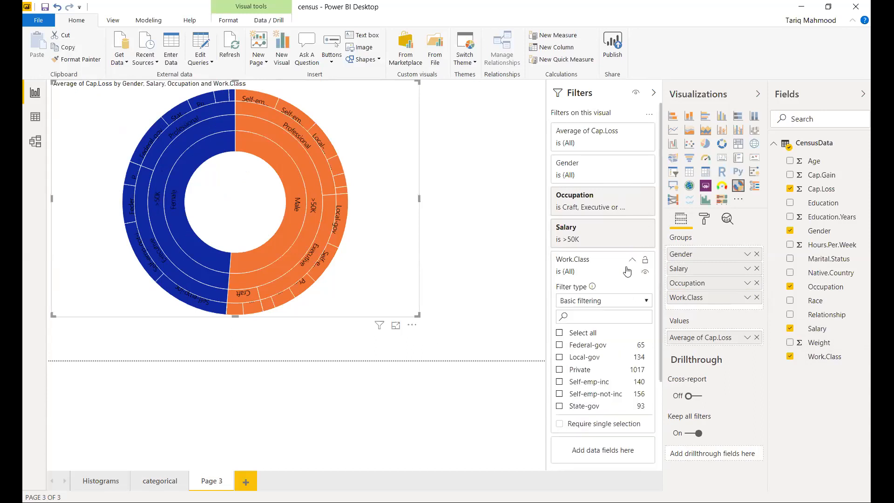
pyautogui.click(561, 372)
pyautogui.click(563, 395)
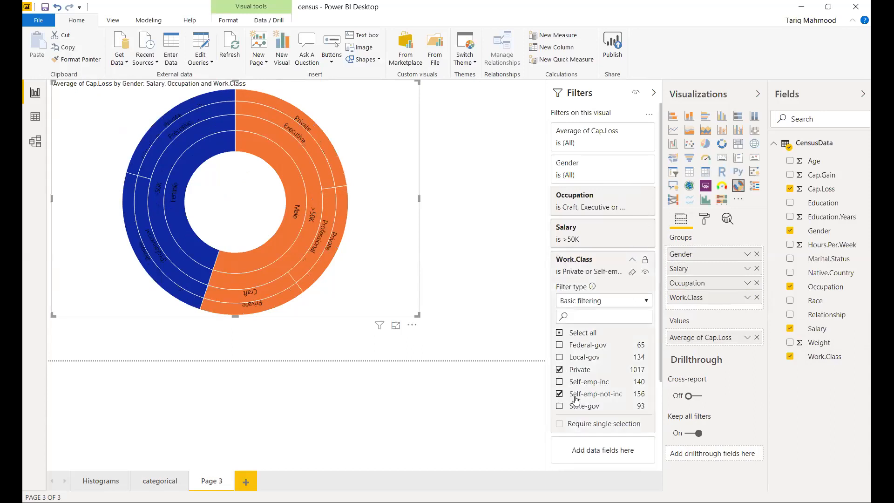
pyautogui.scroll(-2, 577, 399)
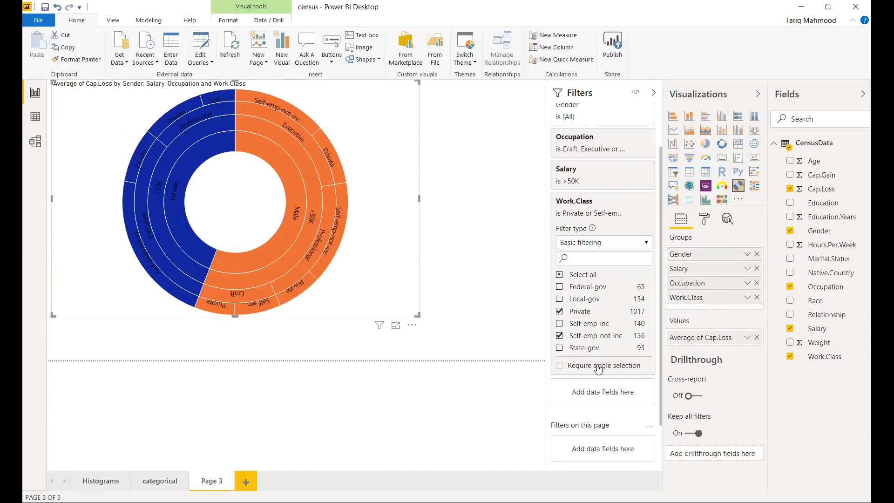
pyautogui.click(654, 93)
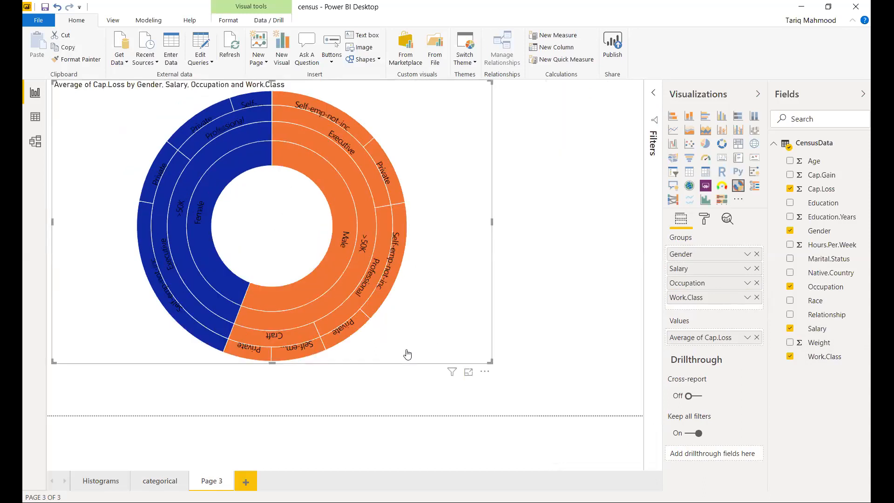
# Inspect the average Cap.Loss of the work class and occupation segments for both genders with the ring chart in focus mode.
pyautogui.click(469, 376)
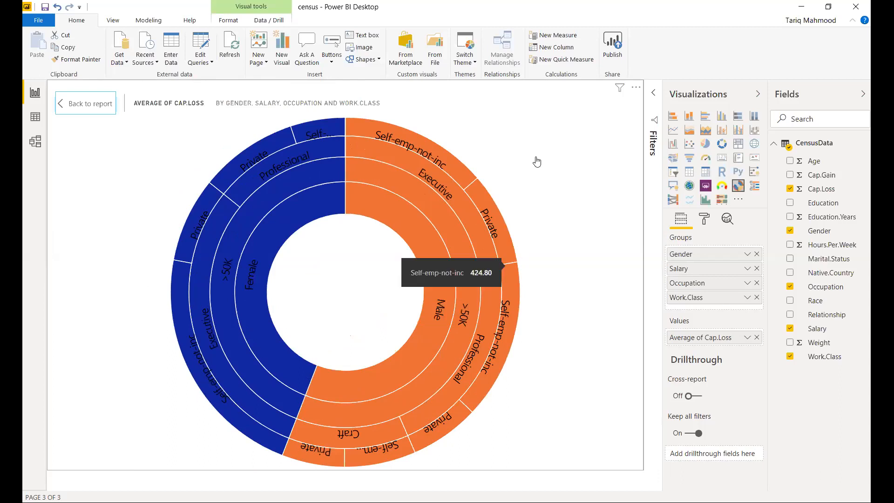
pyautogui.moveTo(454, 171)
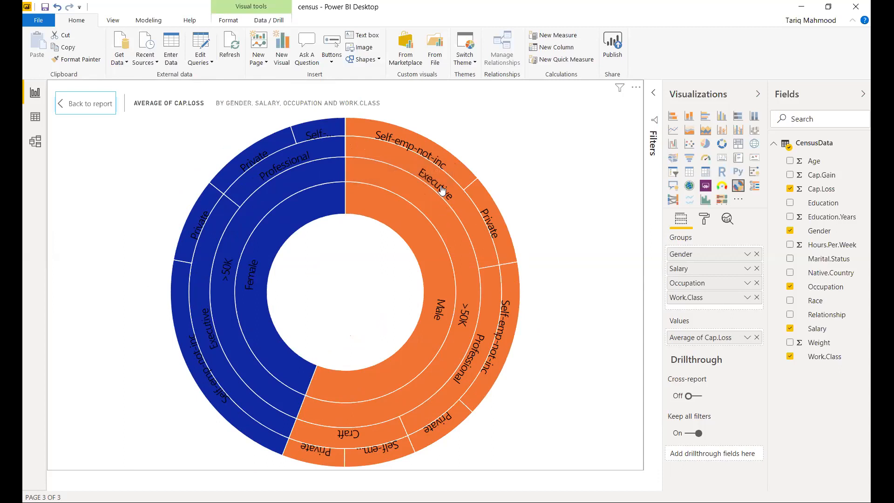
pyautogui.moveTo(443, 189)
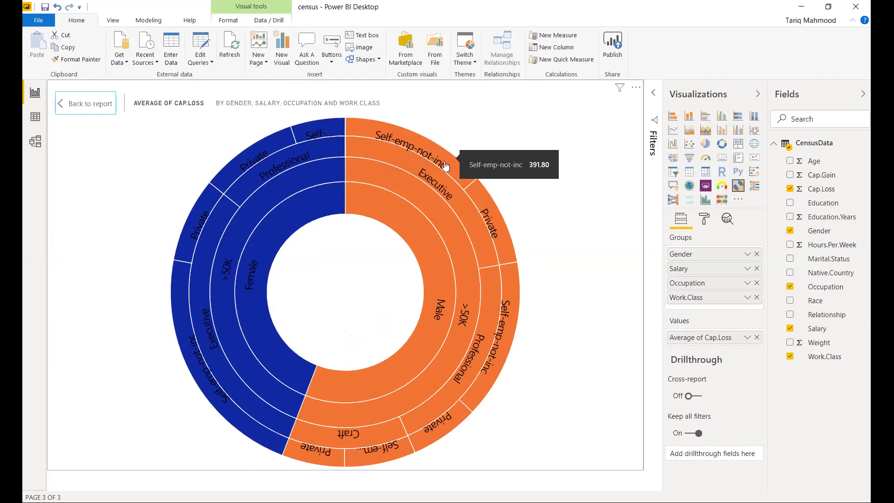
pyautogui.moveTo(205, 374)
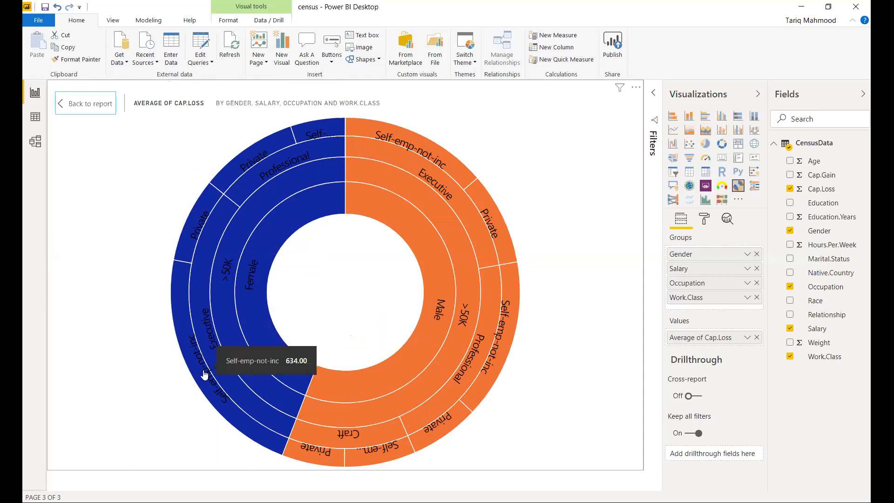
pyautogui.moveTo(195, 315)
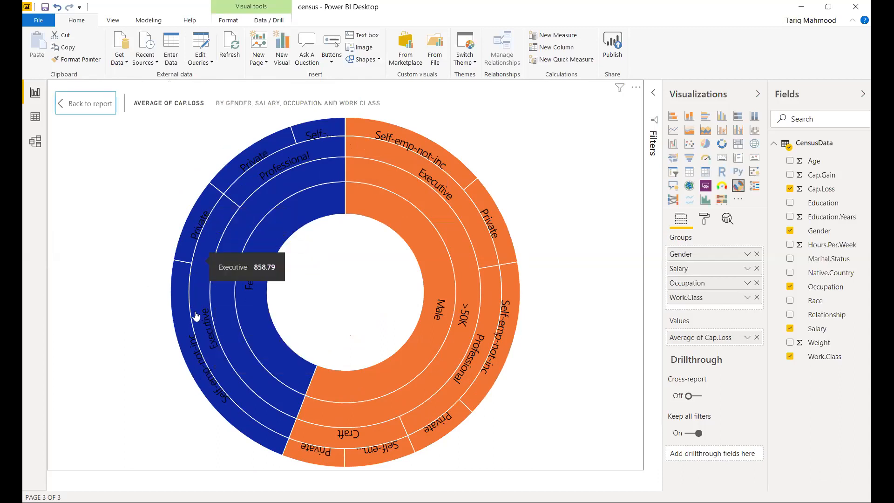
pyautogui.moveTo(196, 358)
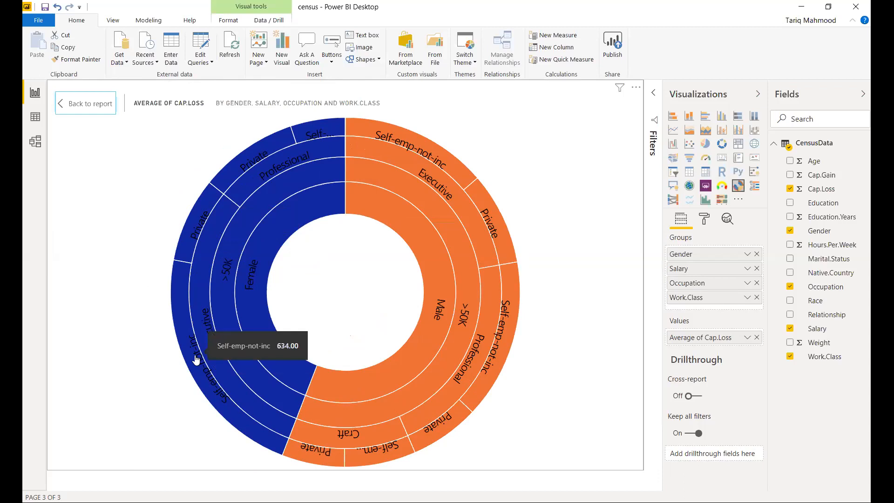
pyautogui.moveTo(422, 152)
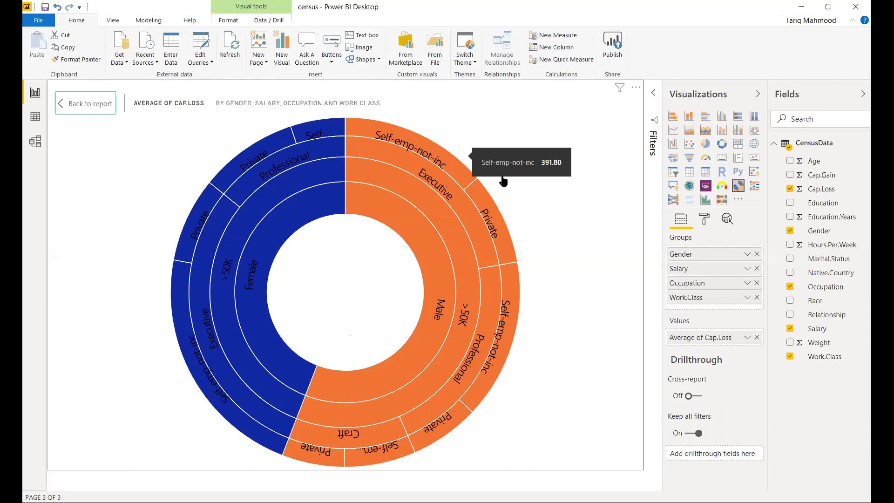
pyautogui.moveTo(499, 354)
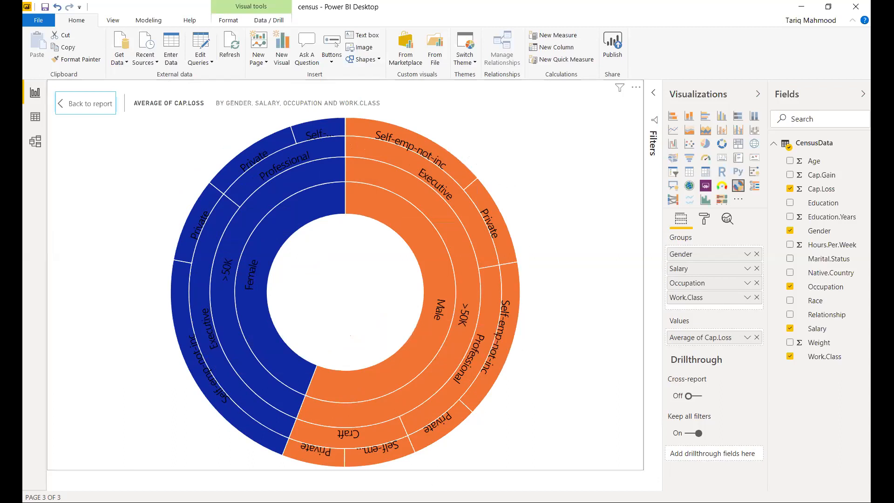
pyautogui.moveTo(437, 358)
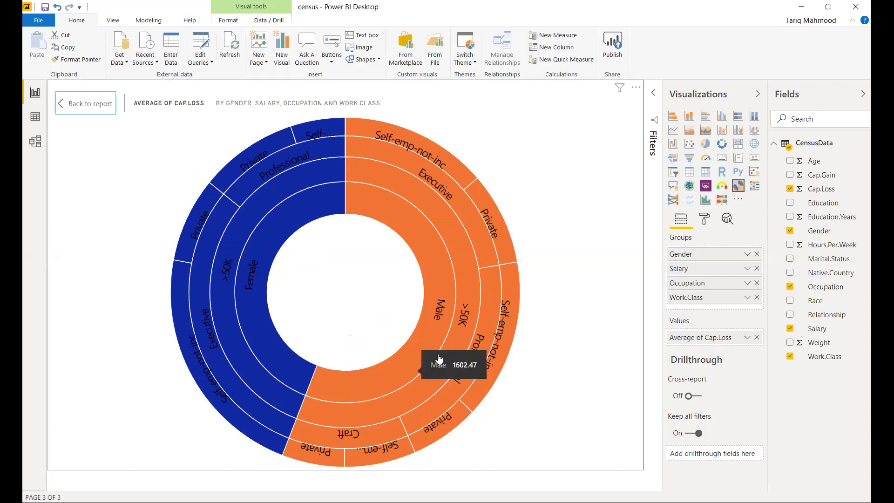
pyautogui.moveTo(475, 366)
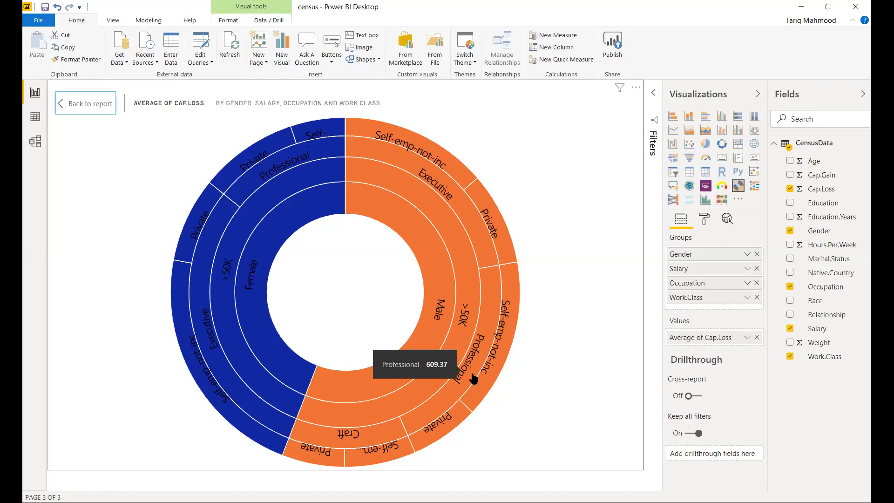
# Remove Work.Class from the ring chart's groups and inspect the average Cap.Loss of the Executive and Professional segments.
pyautogui.click(758, 298)
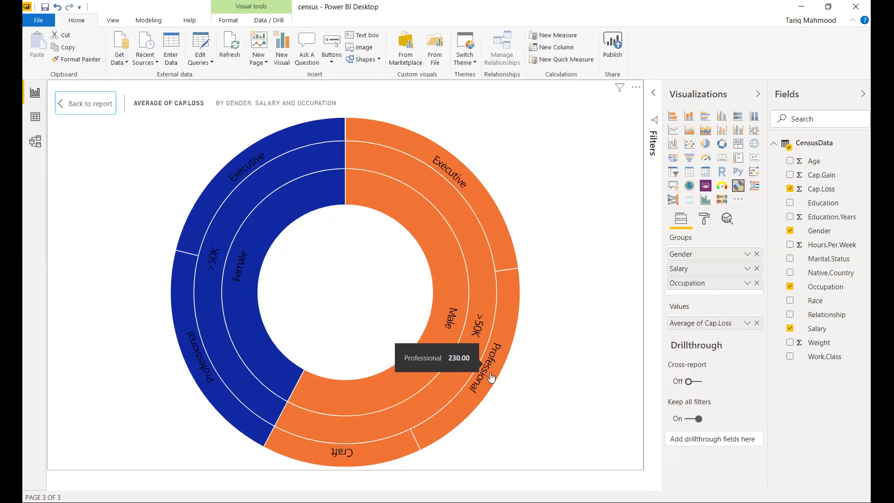
pyautogui.moveTo(220, 194)
pyautogui.moveTo(237, 179)
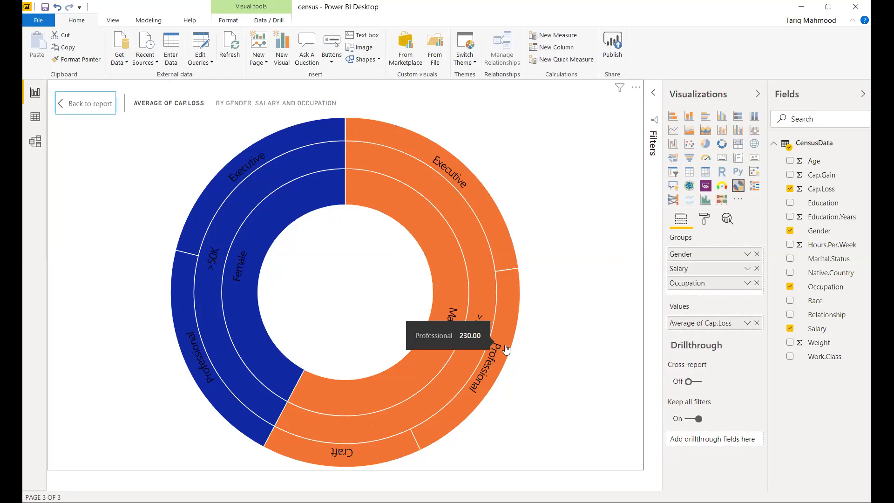
pyautogui.moveTo(502, 225)
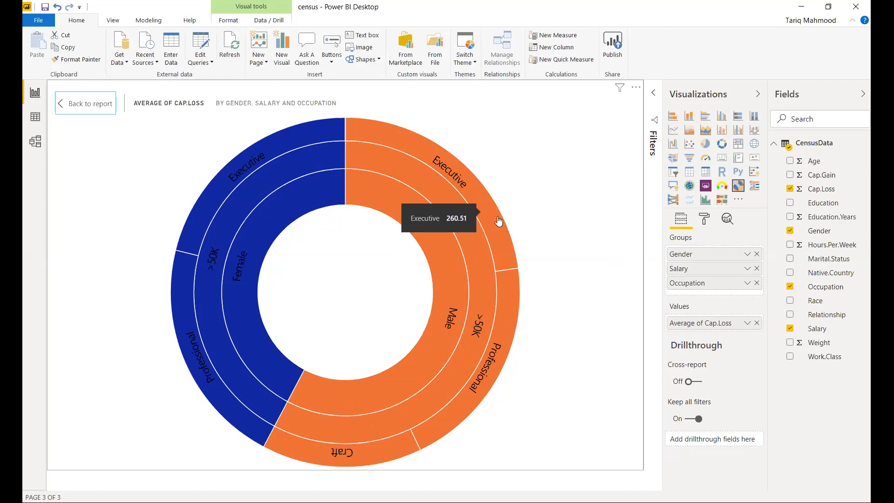
# Add Work.Class back below Occupation as the ring chart's fourth group.
pyautogui.moveTo(828, 362); pyautogui.dragTo(729, 300)
pyautogui.moveTo(729, 297); pyautogui.dragTo(729, 296)
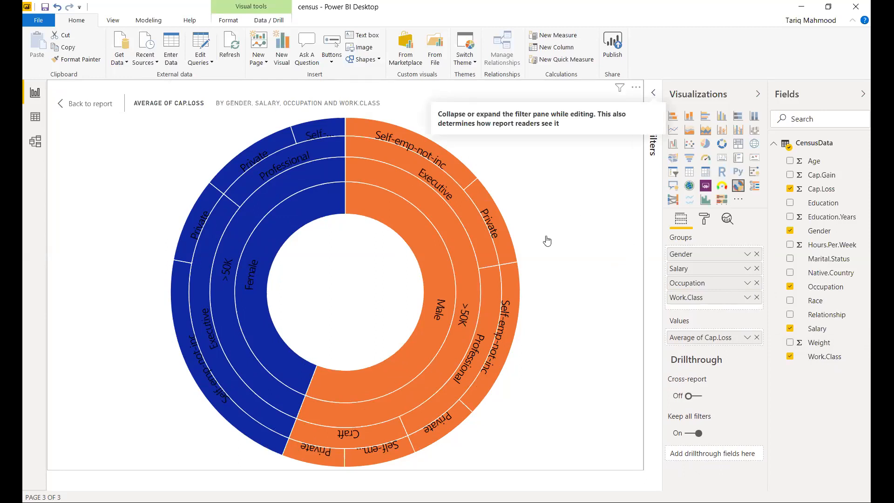
pyautogui.moveTo(416, 154)
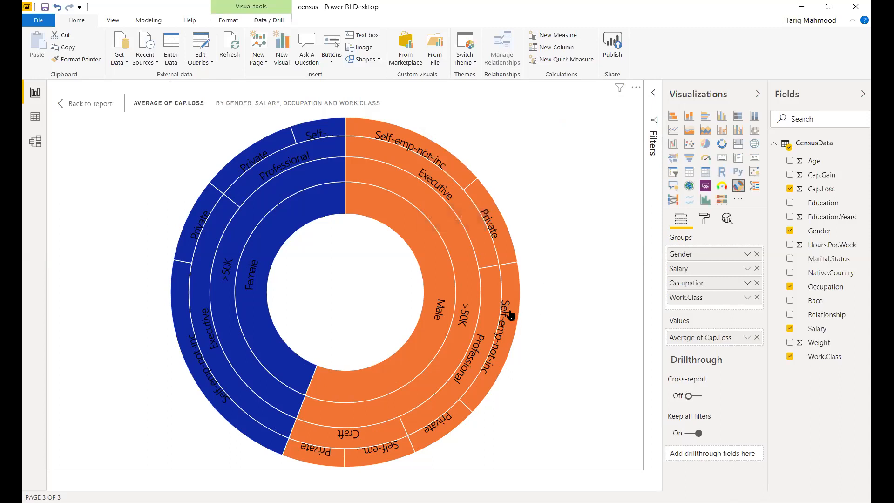
# Inspect the average Cap.Loss of the work class, occupation, salary and gender segments in the enlarged ring chart.
pyautogui.moveTo(511, 316)
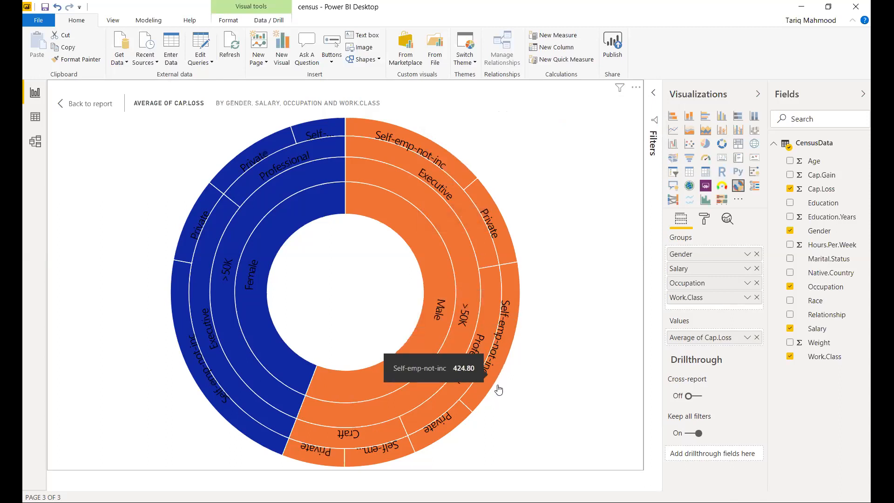
pyautogui.moveTo(455, 372)
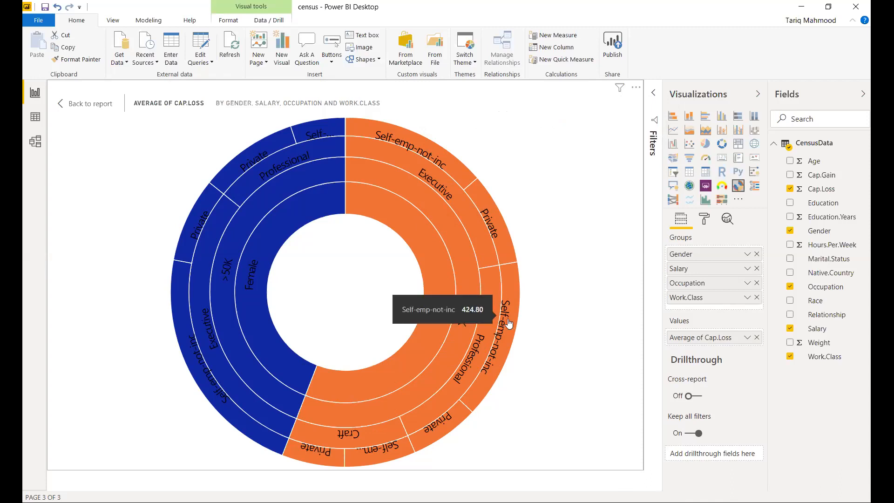
pyautogui.moveTo(424, 402)
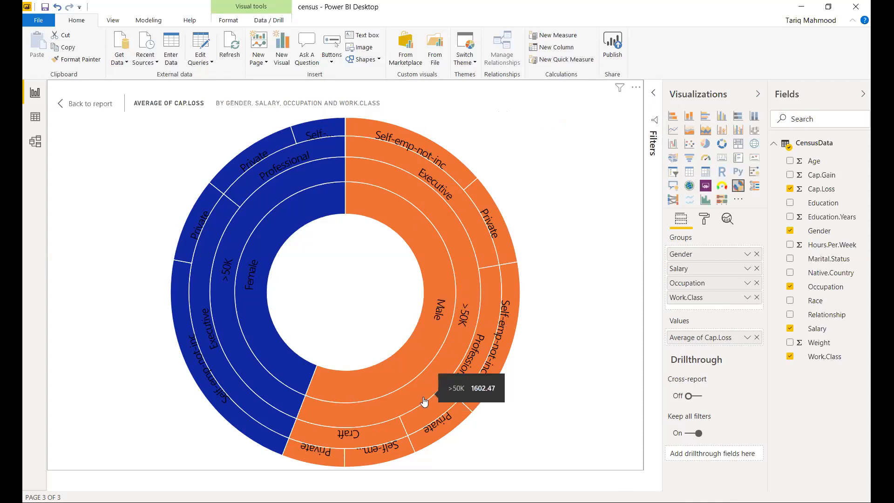
pyautogui.moveTo(350, 406)
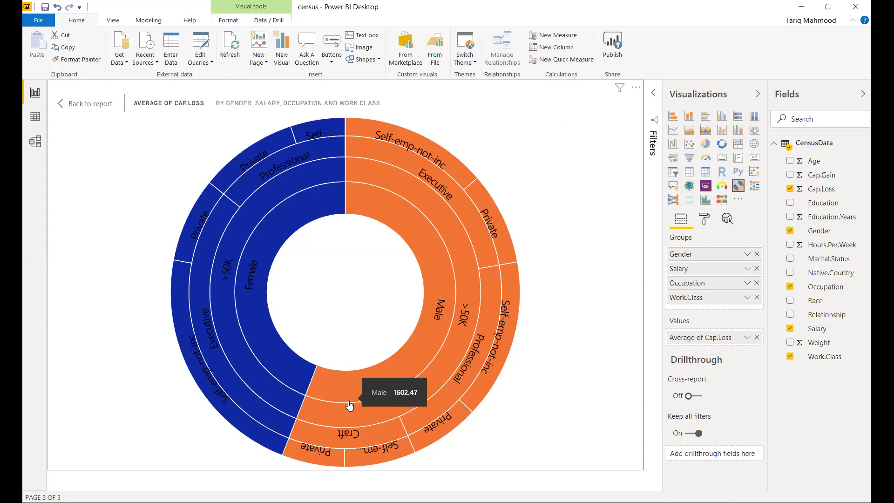
pyautogui.moveTo(488, 333)
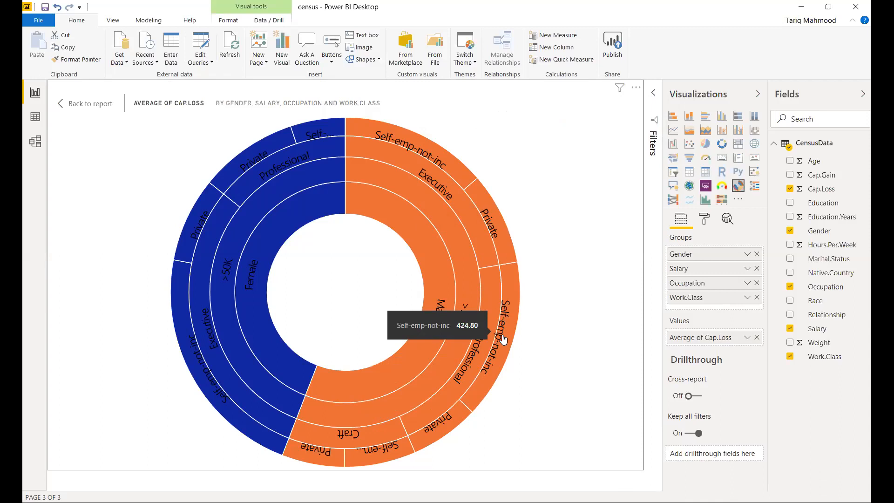
pyautogui.moveTo(461, 339)
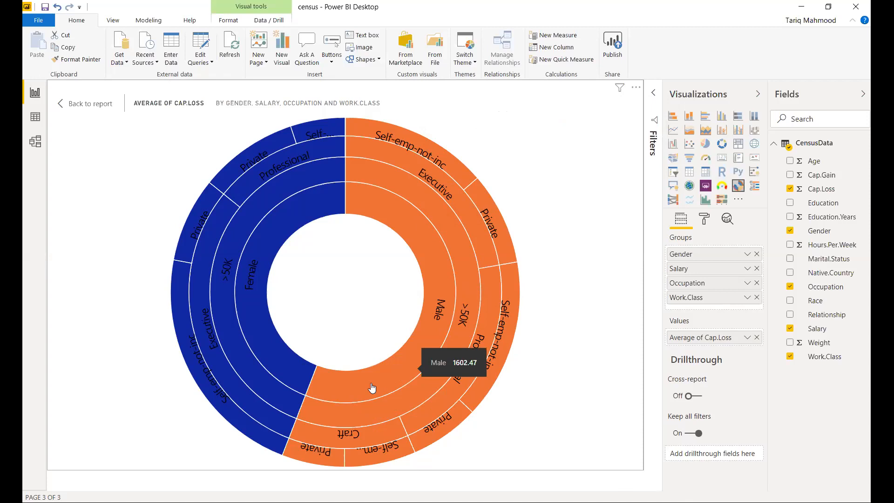
pyautogui.moveTo(212, 391)
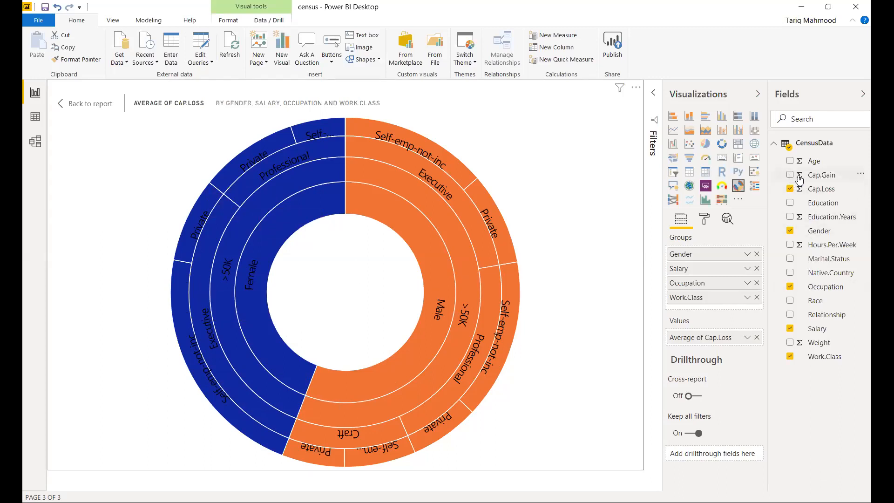
# Replace the ring chart's value with Cap.Gain and aggregate it as an average.
pyautogui.moveTo(820, 175); pyautogui.dragTo(711, 350)
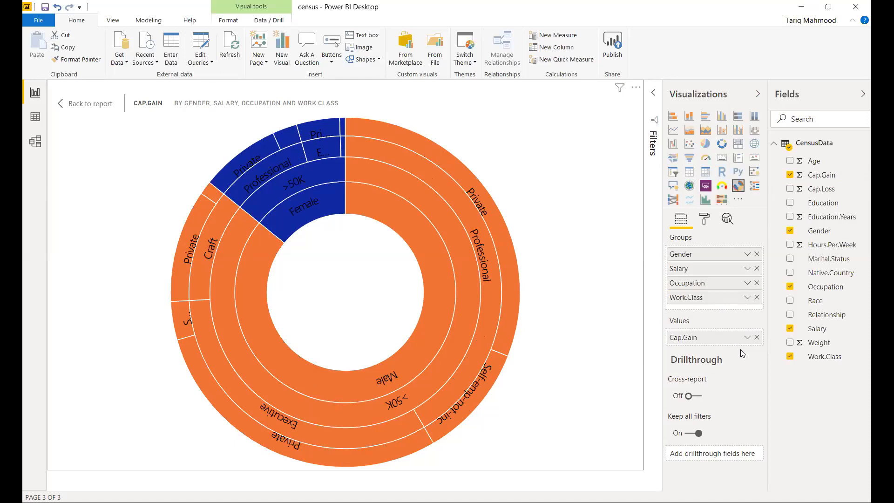
pyautogui.click(747, 337)
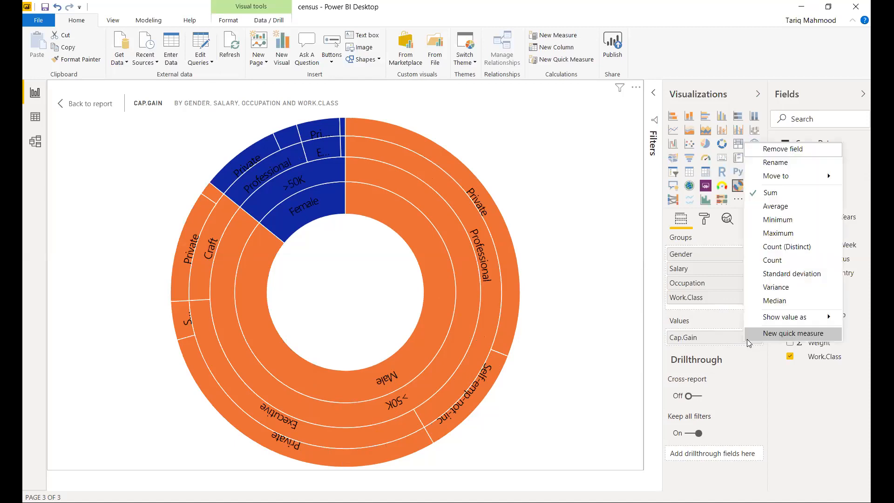
pyautogui.click(785, 211)
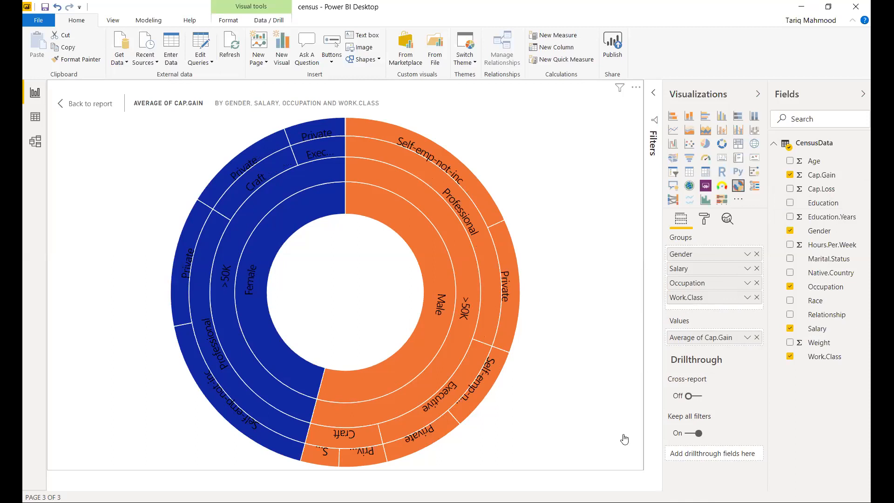
# Inspect the average Cap.Gain of the work class, occupation, salary and gender segments for males and females.
pyautogui.moveTo(468, 188)
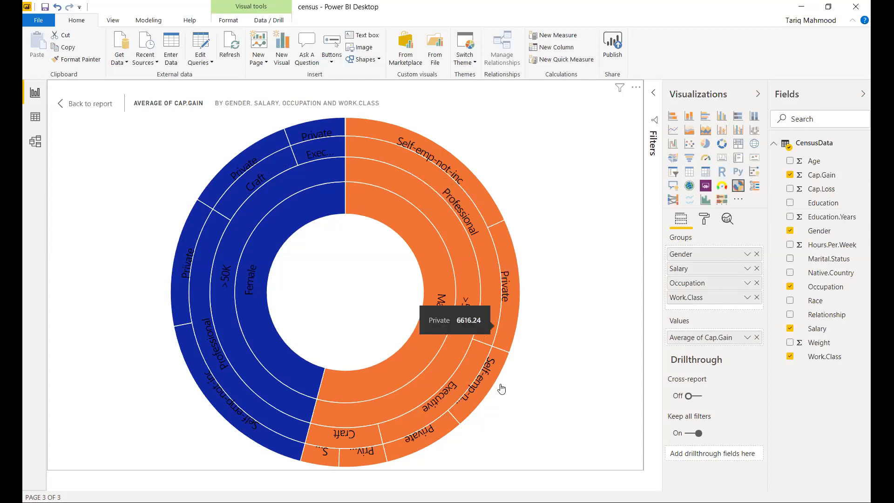
pyautogui.moveTo(485, 375)
pyautogui.moveTo(423, 290)
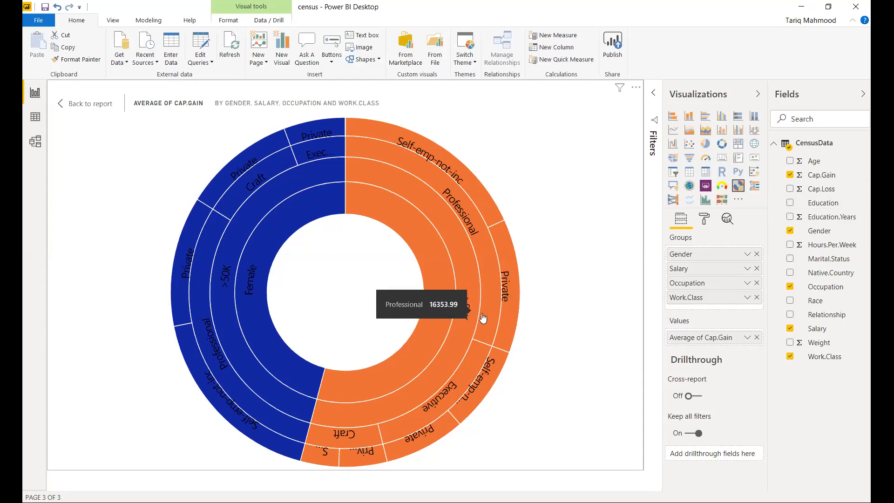
pyautogui.moveTo(465, 211)
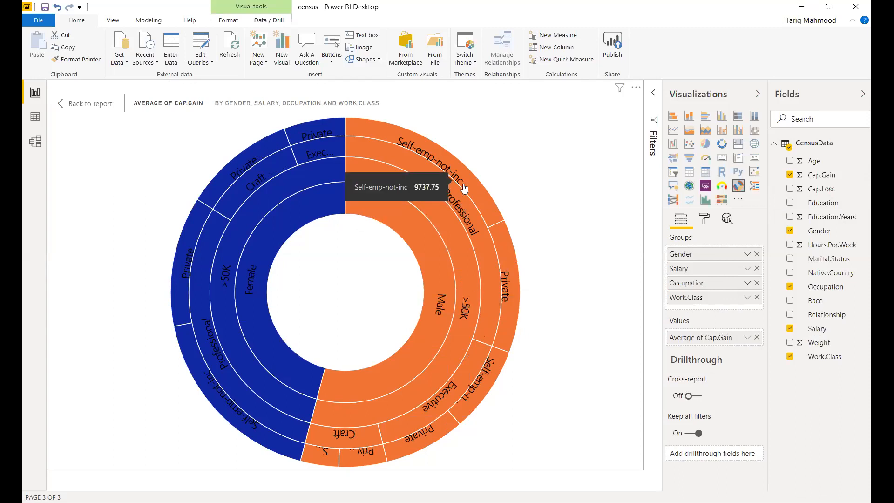
pyautogui.moveTo(289, 400)
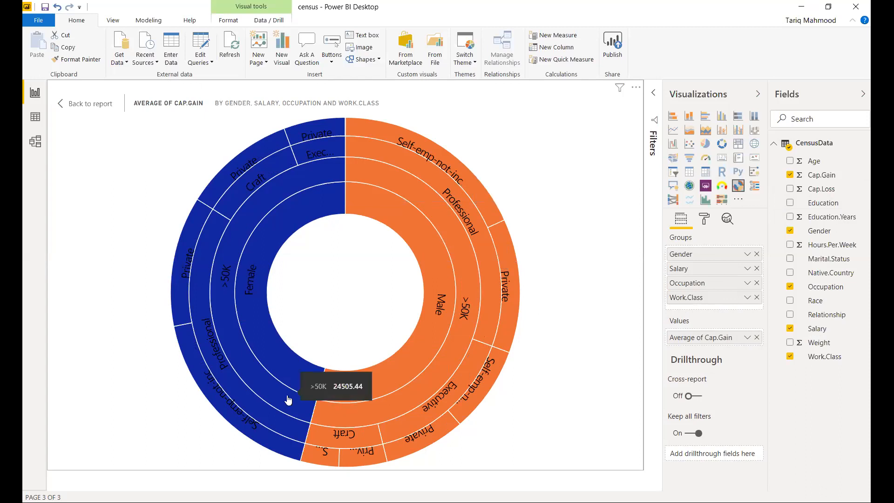
pyautogui.moveTo(225, 418)
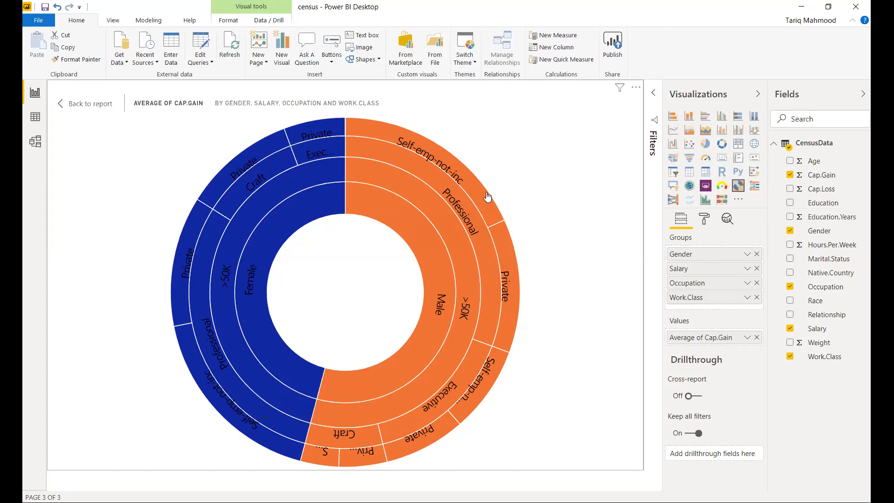
pyautogui.moveTo(254, 301)
pyautogui.moveTo(228, 379)
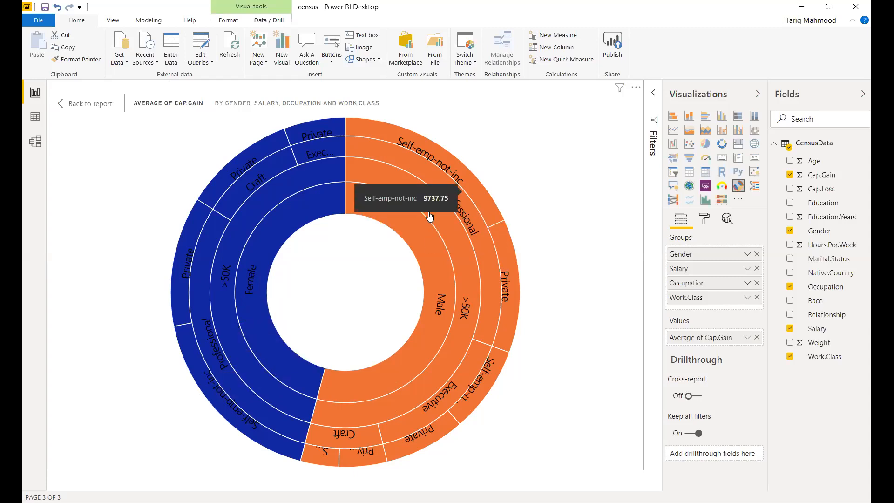
pyautogui.moveTo(457, 273)
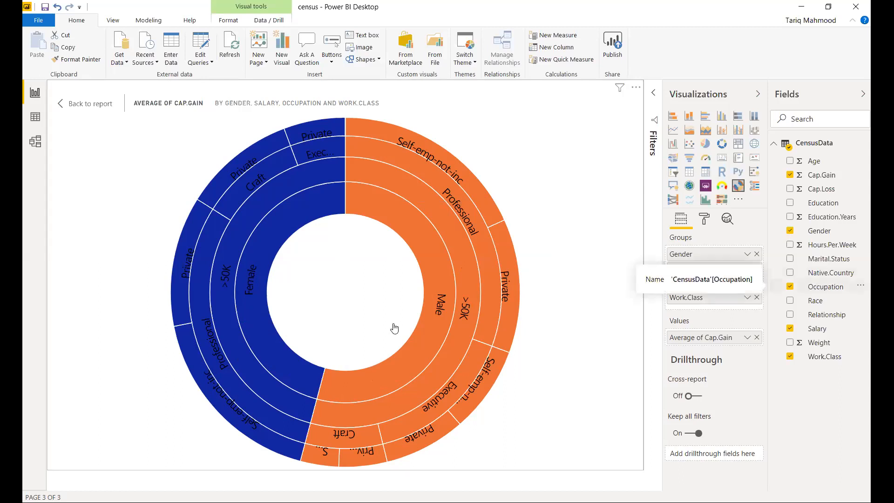
# Exit focus mode and change the ring chart's value back to the average of Cap.Loss.
pyautogui.click(88, 104)
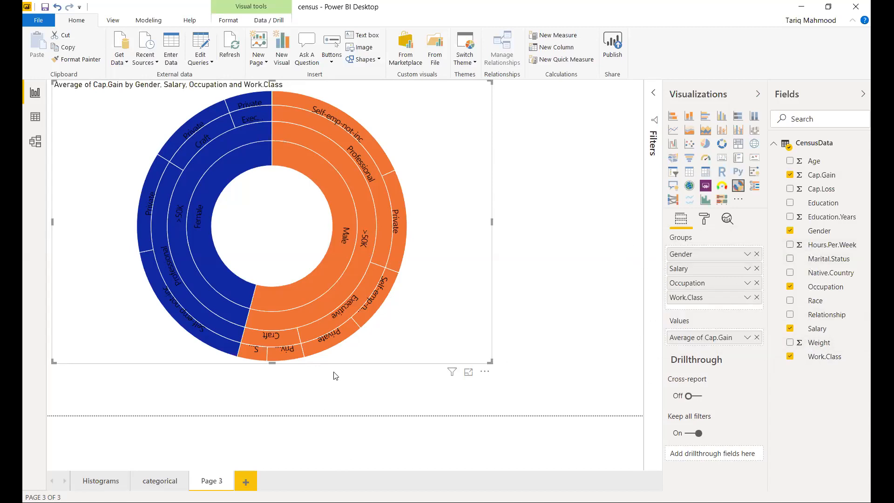
pyautogui.click(757, 337)
pyautogui.moveTo(819, 194); pyautogui.dragTo(729, 340)
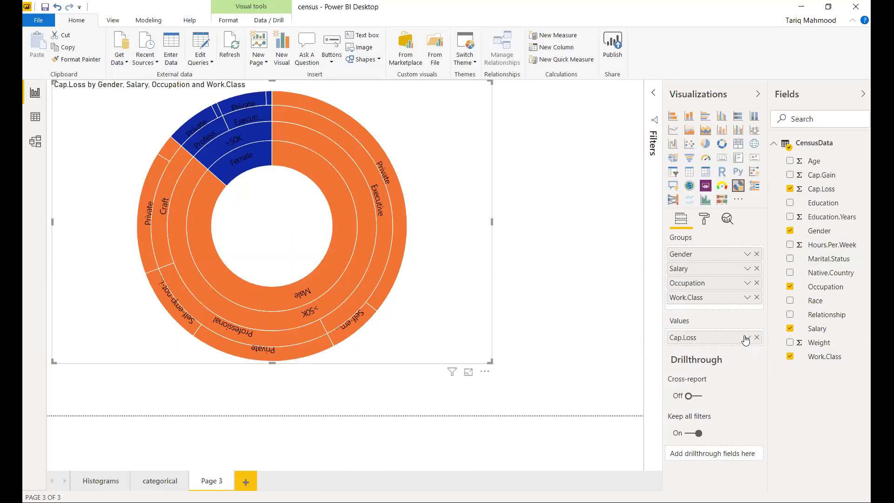
pyautogui.click(747, 337)
pyautogui.click(772, 206)
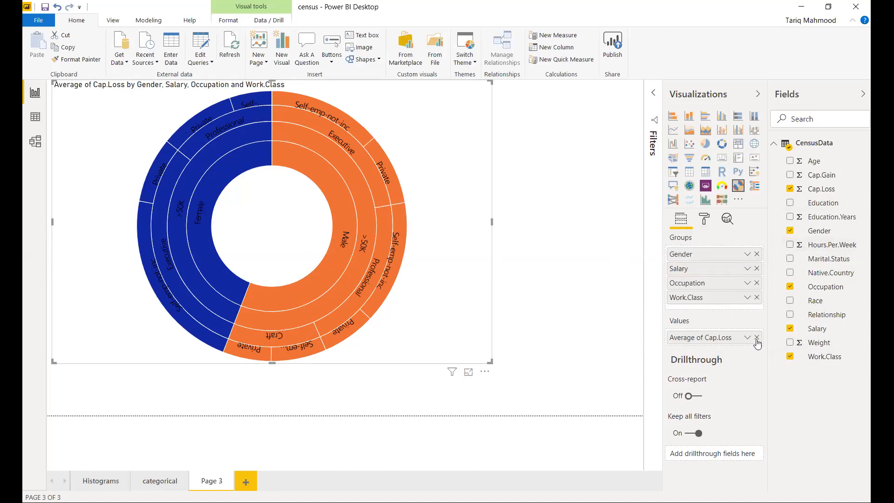
# Replace the ring chart's value with the average of Hours.Per.Week and enlarge the chart to nearly fill the page's height.
pyautogui.click(757, 338)
pyautogui.moveTo(826, 245); pyautogui.dragTo(723, 339)
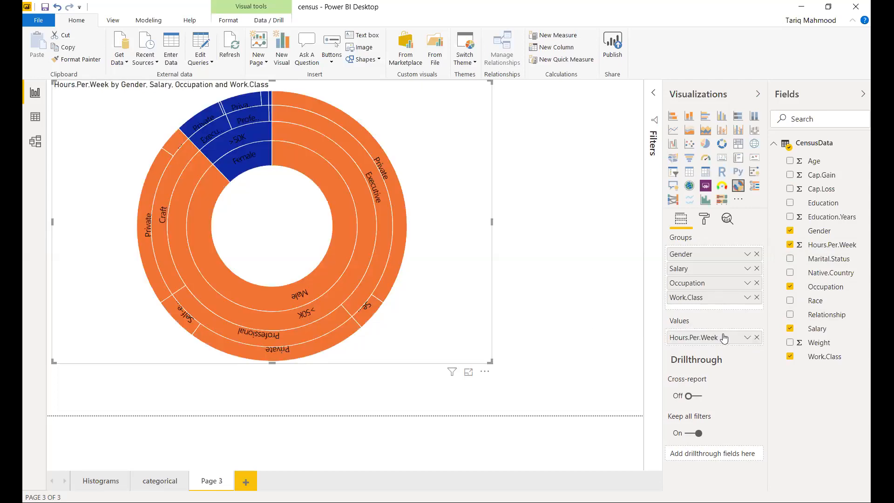
pyautogui.click(747, 337)
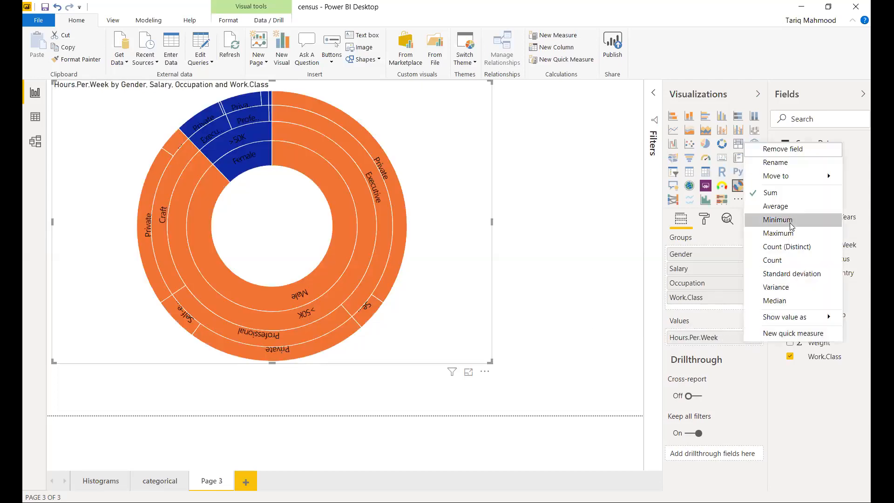
pyautogui.click(794, 206)
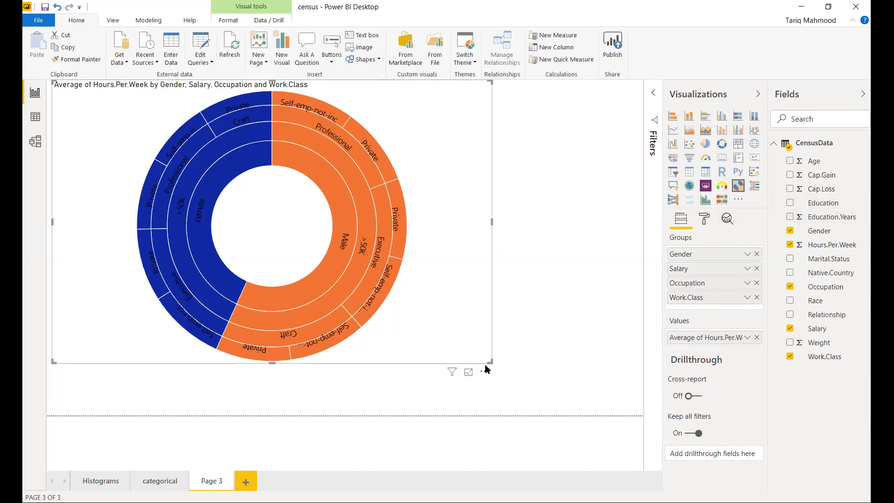
pyautogui.moveTo(489, 361); pyautogui.dragTo(569, 405)
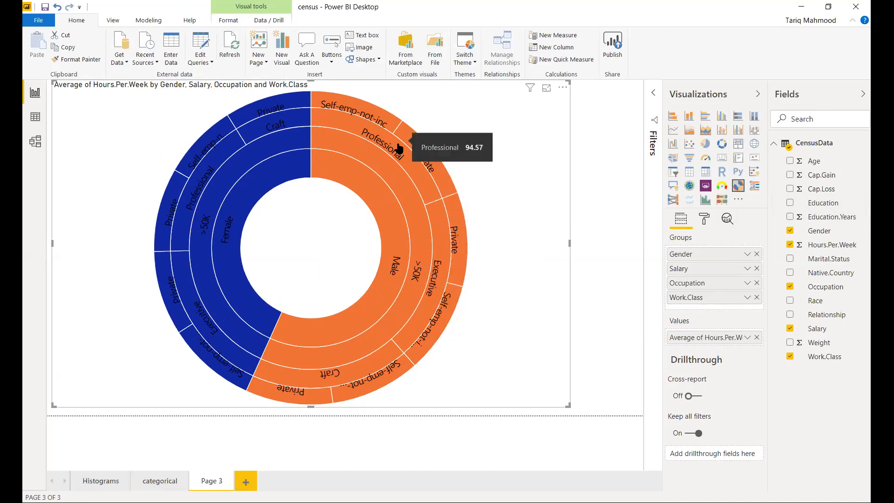
# Extend the ring chart's Salary filter to include <=50K alongside >50K.
pyautogui.click(654, 92)
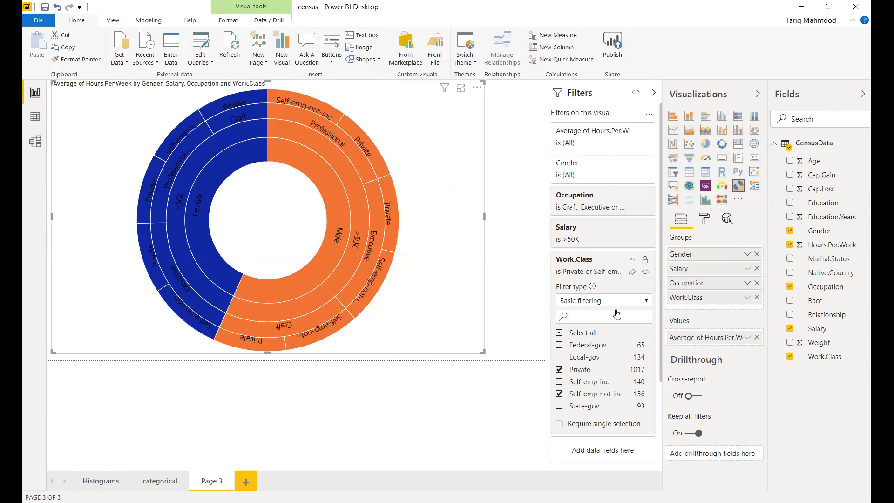
pyautogui.scroll(-3, 605, 431)
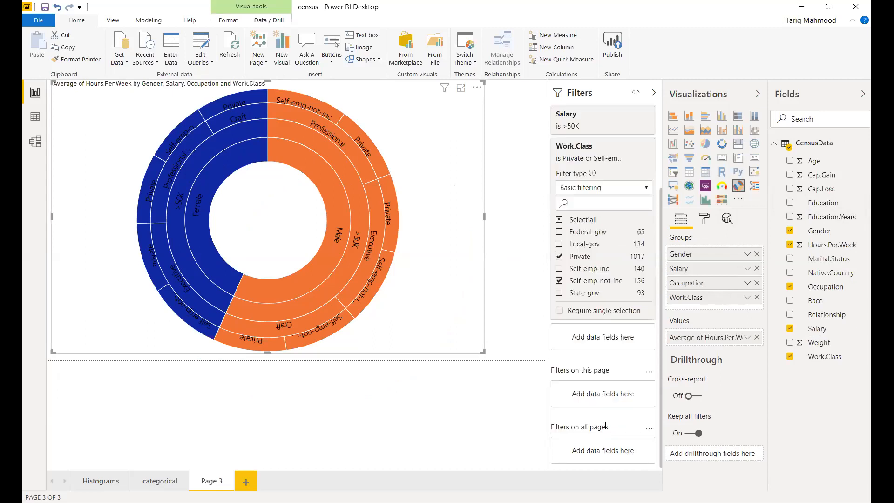
pyautogui.scroll(3, 598, 404)
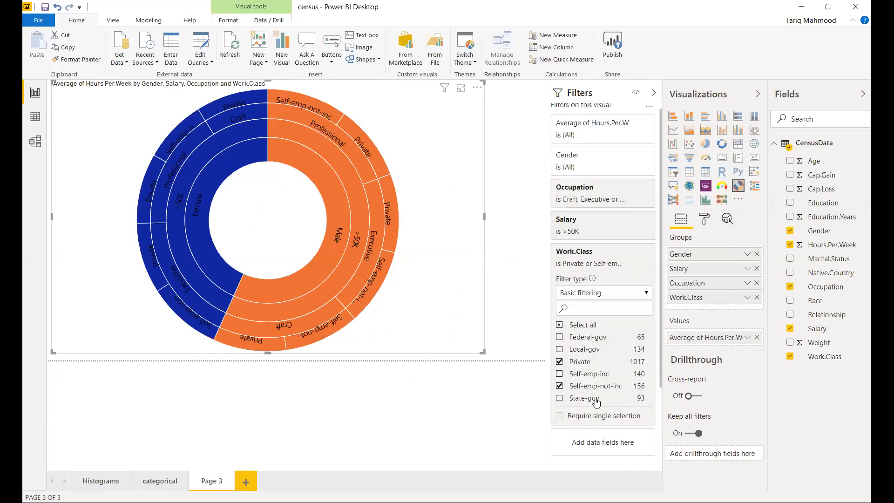
pyautogui.click(601, 179)
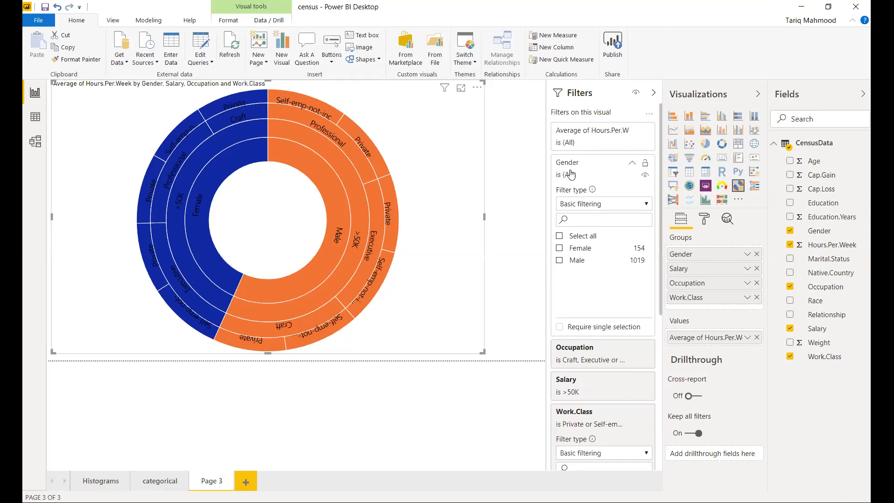
pyautogui.click(630, 163)
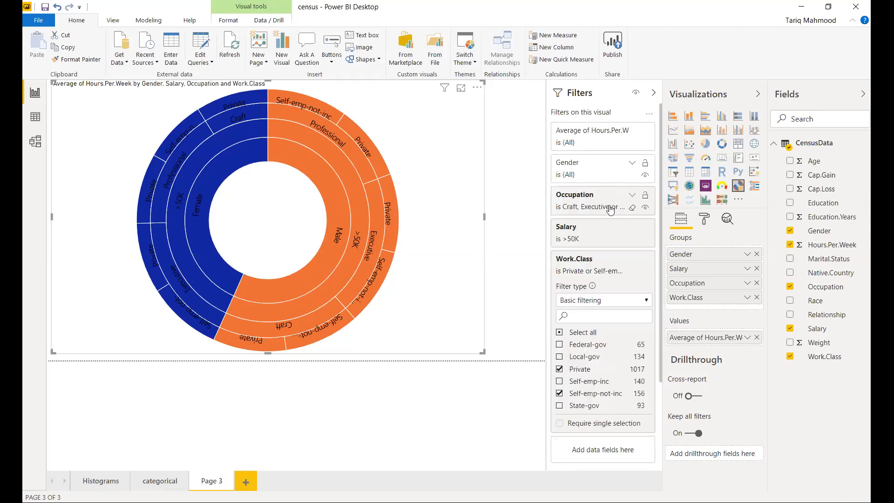
pyautogui.click(604, 243)
pyautogui.click(559, 312)
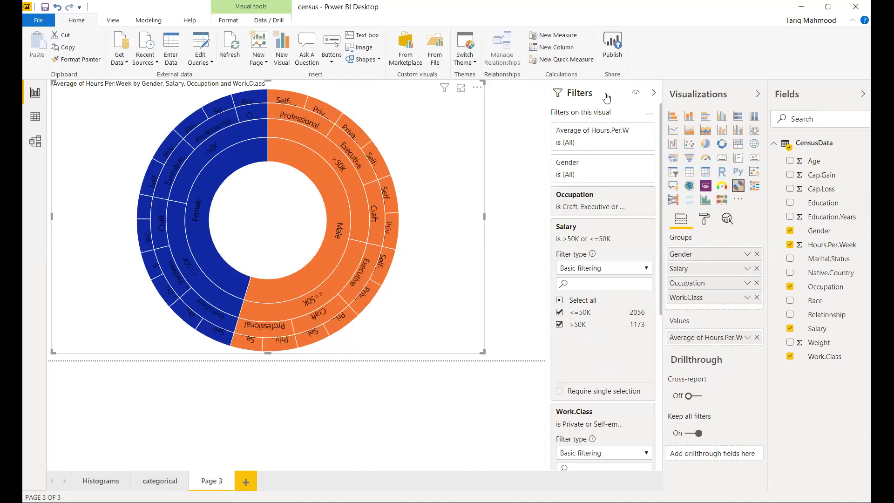
pyautogui.click(653, 96)
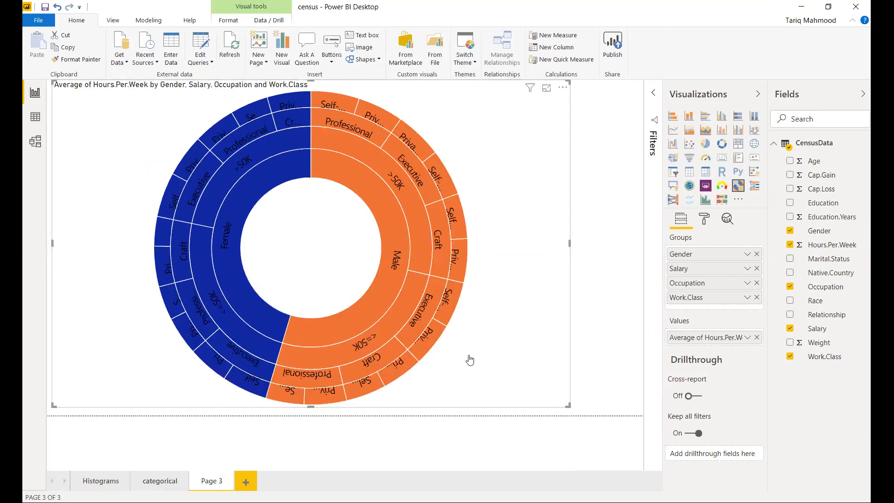
# Inspect the average Hours.Per.Week of the male and Self-emp-not-inc segments with the ring chart in focus mode.
pyautogui.click(547, 88)
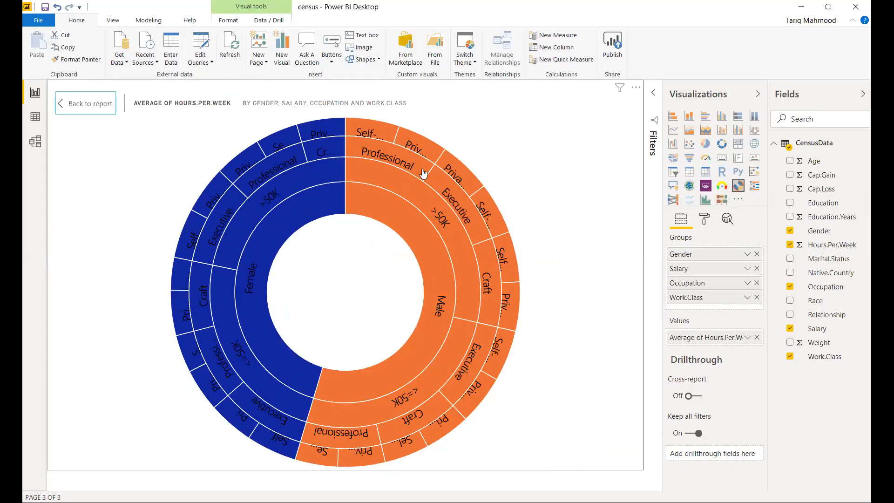
pyautogui.moveTo(368, 128)
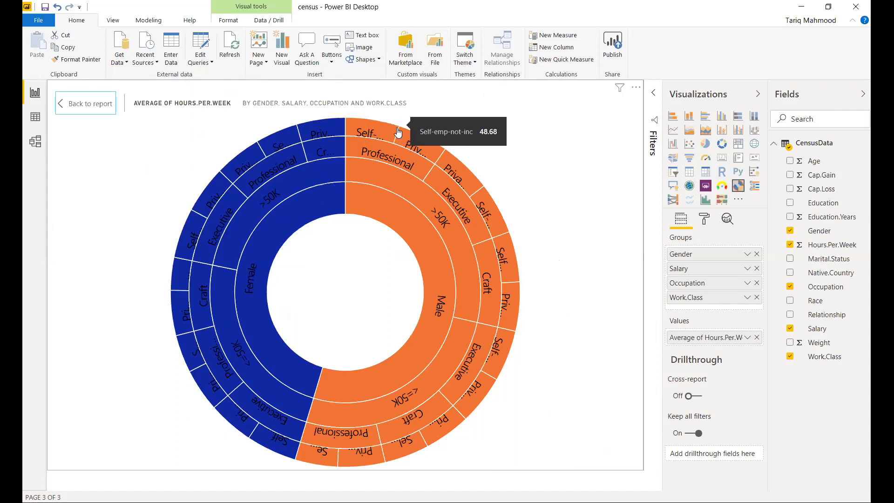
pyautogui.moveTo(415, 224)
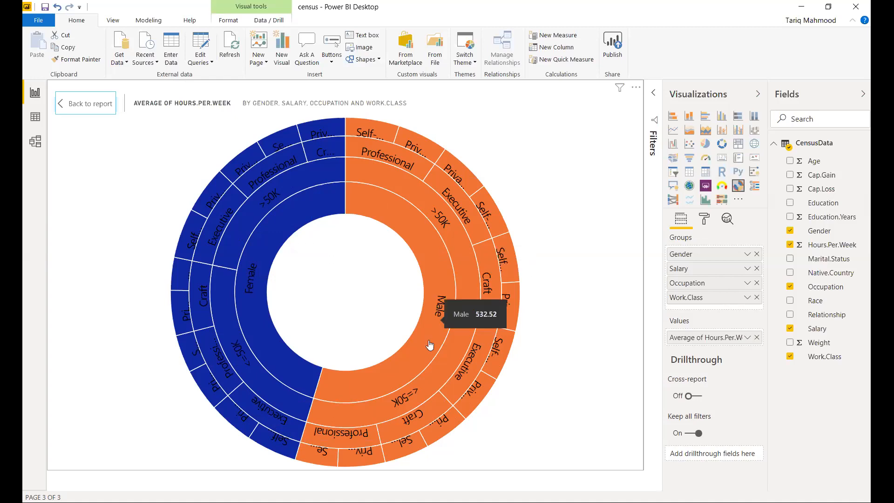
pyautogui.click(81, 104)
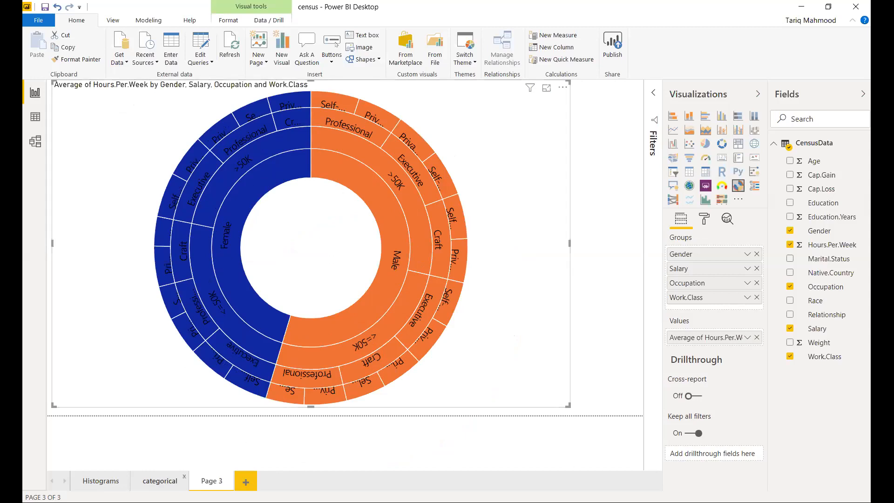
# Review the report's other chart pages and return to the ring chart on Page 3.
pyautogui.click(110, 485)
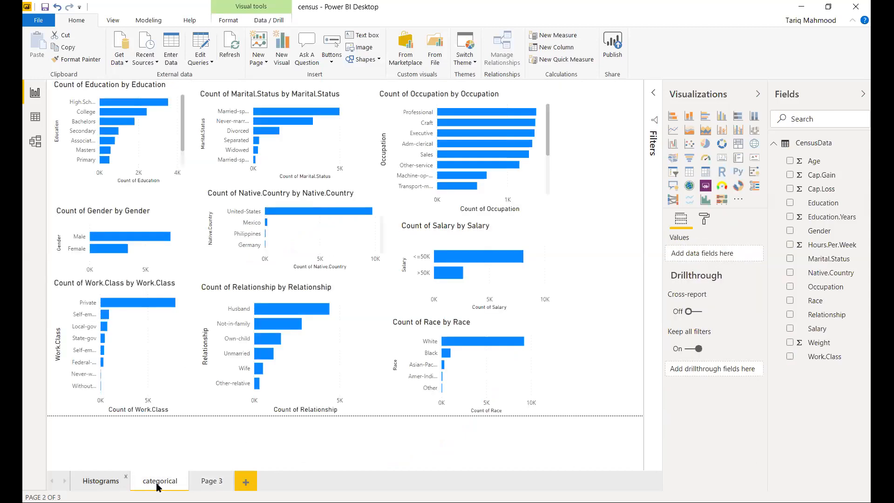
pyautogui.click(213, 485)
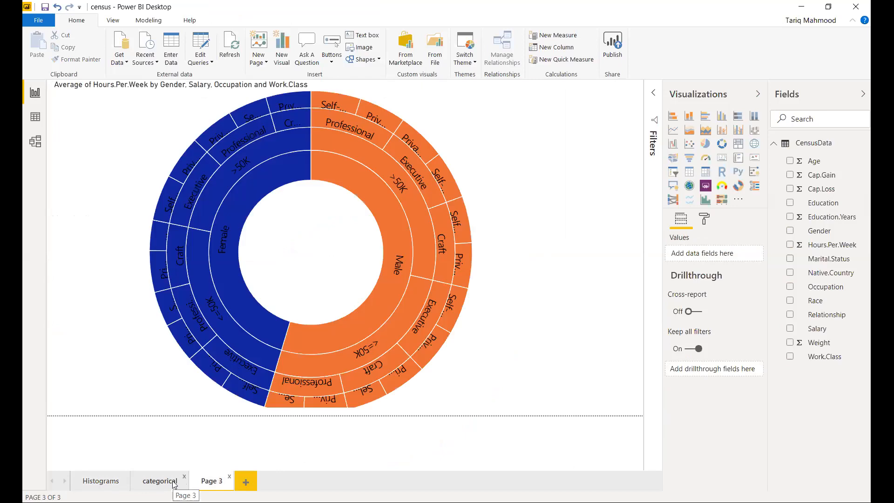